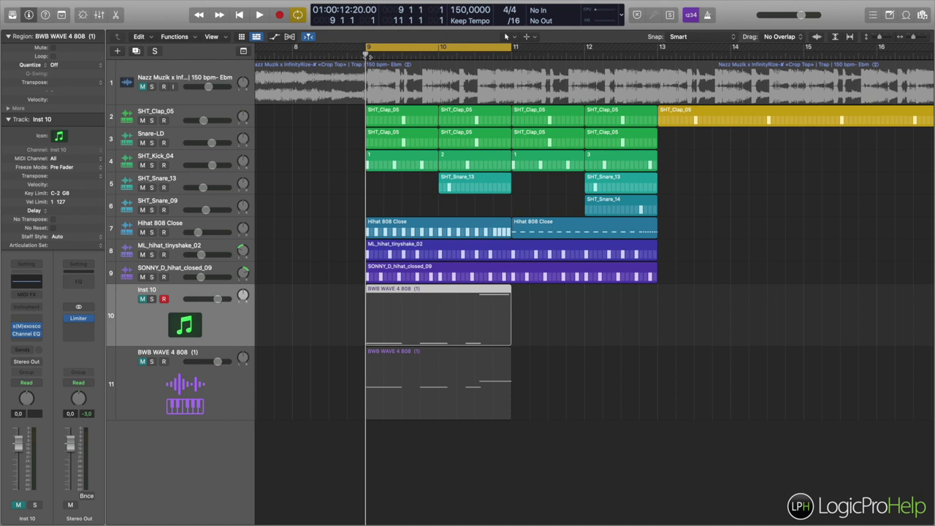
- Play the beat without the 808, unmute the BWB WAVE 4 808 (1) track and play it again from bar 9
key("space")
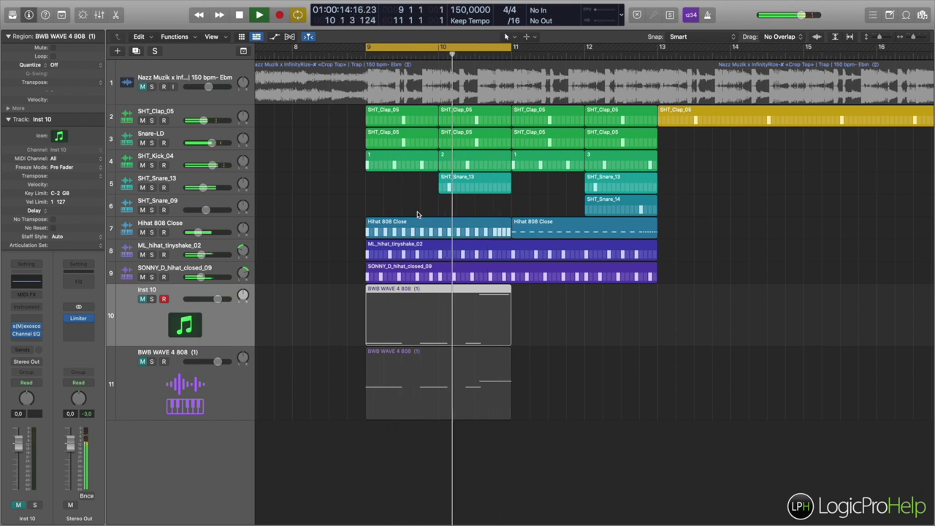
key("space")
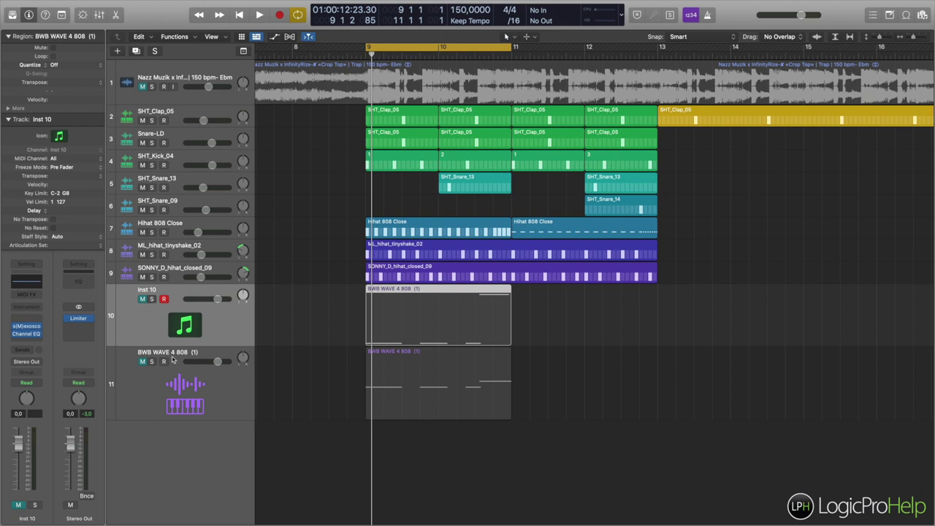
left_click(143, 363)
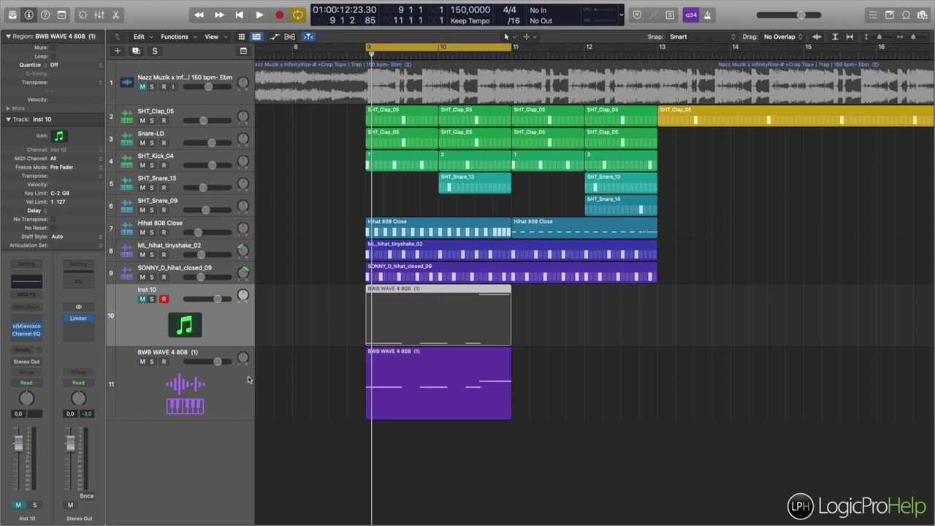
left_click(367, 55)
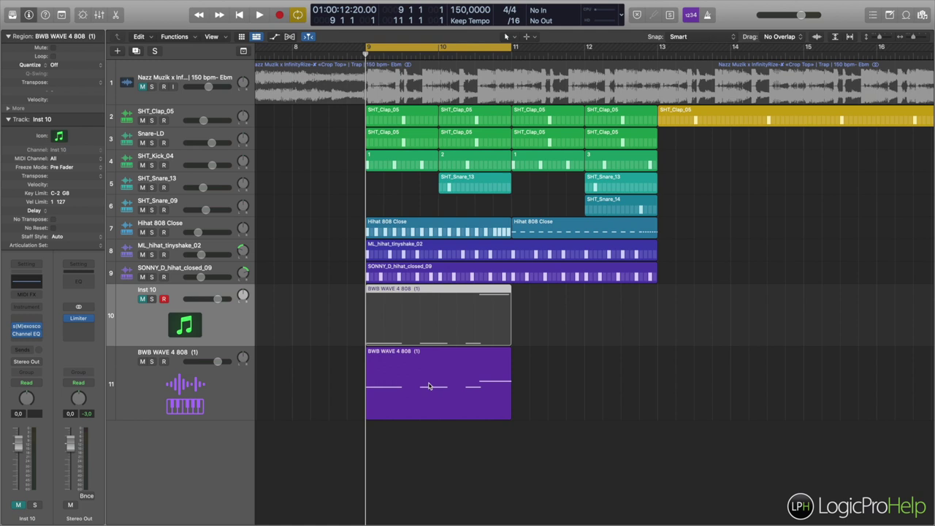
key("space")
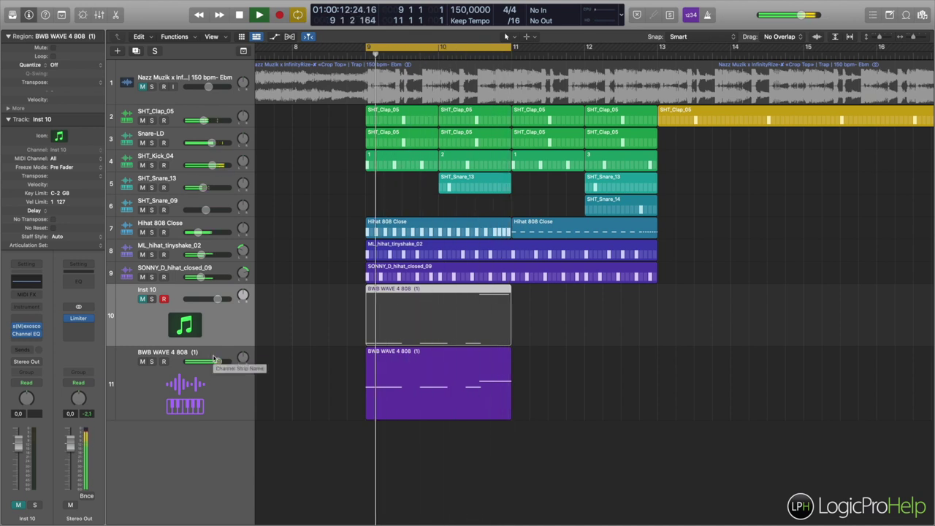
key("space")
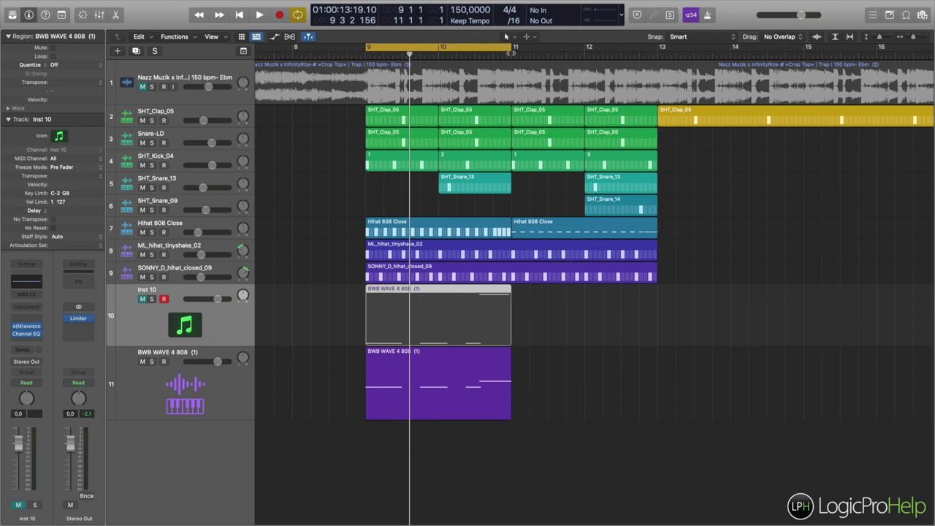
- Shorten the cycle range to end at 9 3 2 1 and return the playhead to bar 9
left_click_drag(511, 48, 409, 49)
left_click(368, 58)
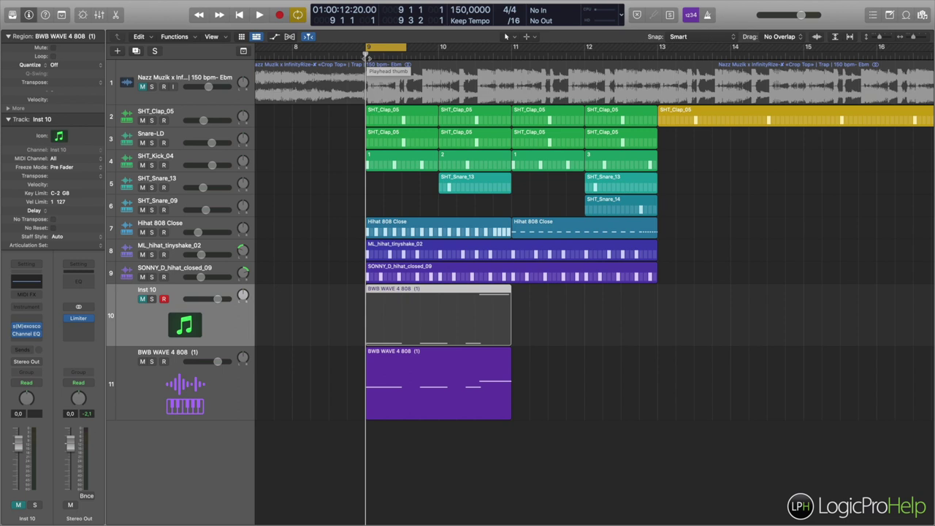
key("super+Right")
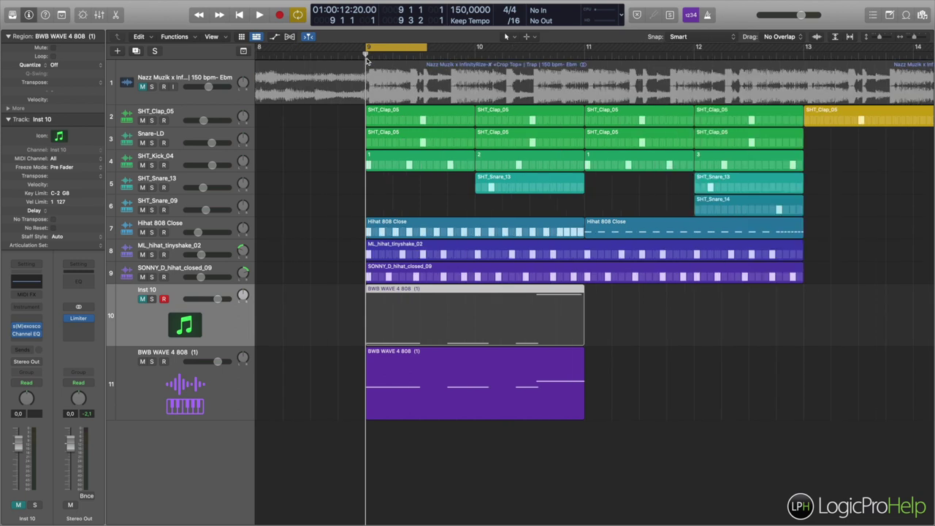
- Load Alchemy as the instrument on the Inst 10 track and solo that track
left_click(29, 306)
mouse_move(42, 331)
left_click(131, 330)
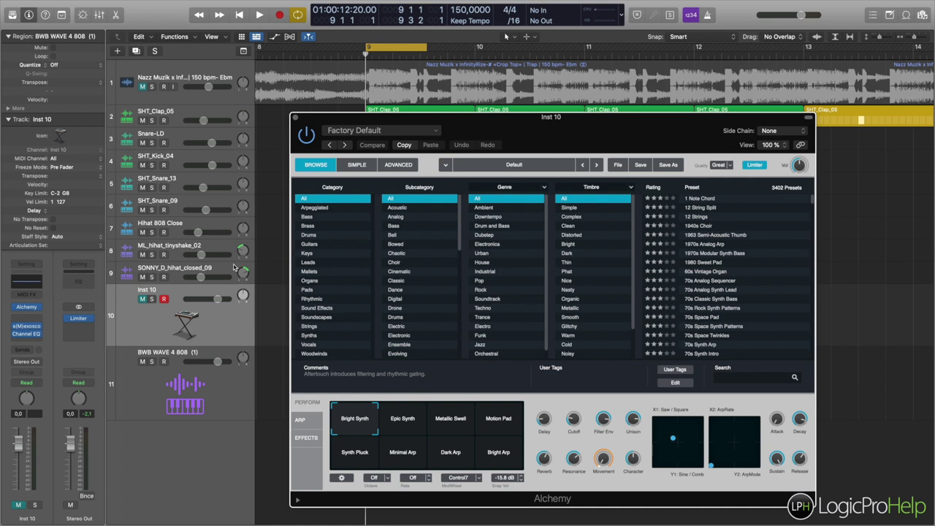
left_click(152, 299)
left_click_drag(315, 120, 556, 301)
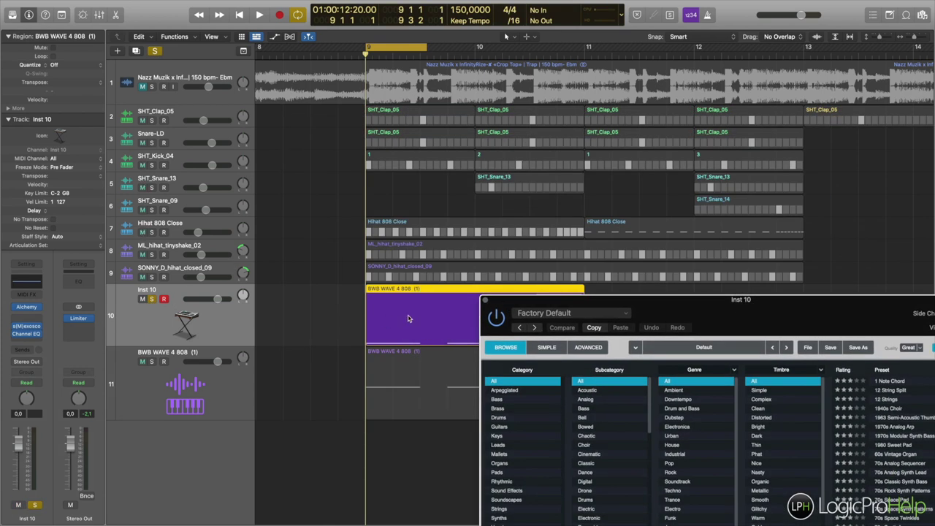
- Audition the factory default sound, initialize the Alchemy preset and audition the initialized sound
key("space")
key("space")
left_click_drag(511, 299, 372, 87)
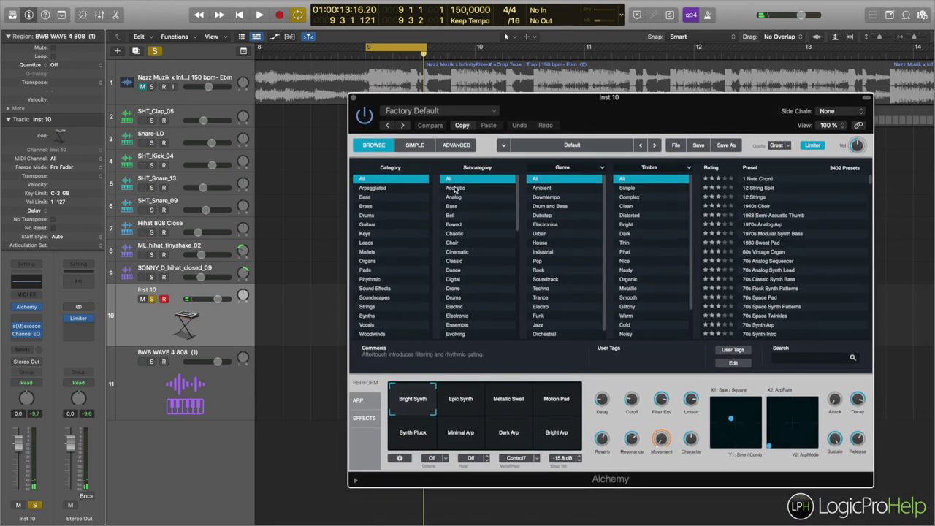
left_click(676, 145)
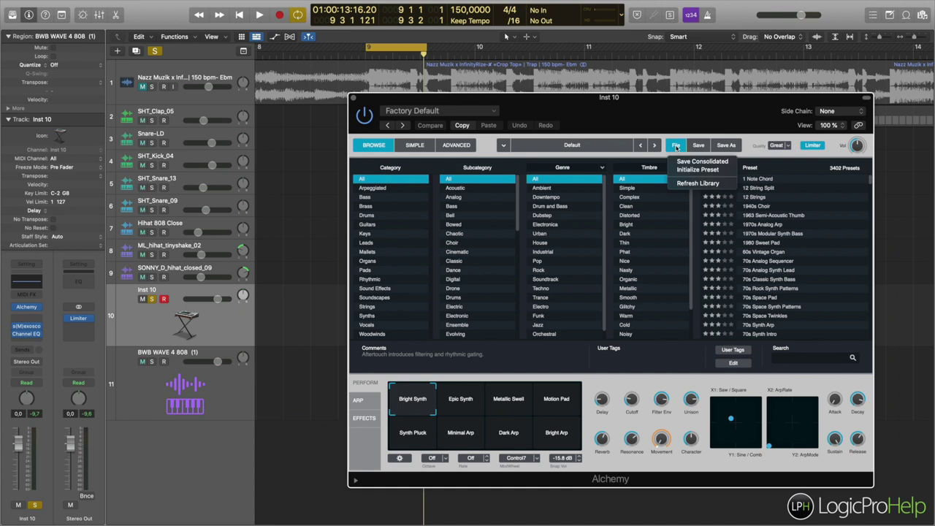
left_click(689, 170)
key("space")
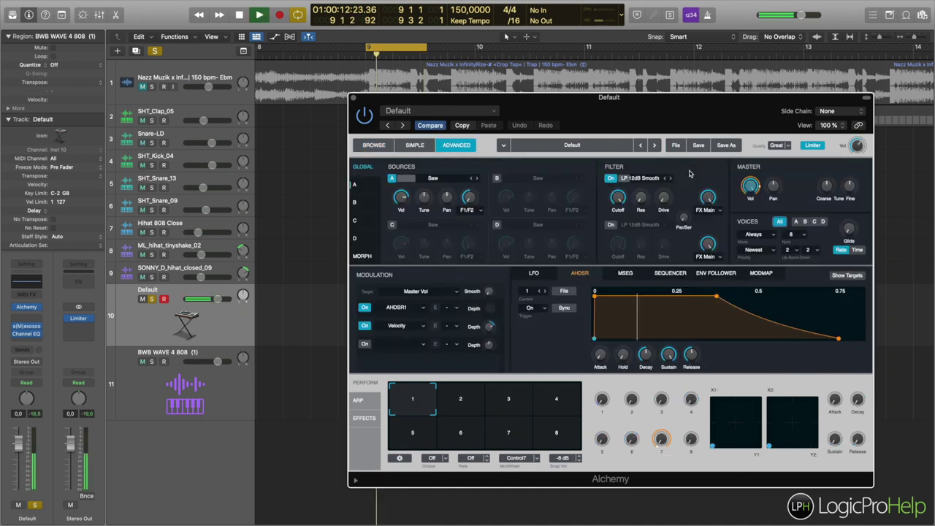
key("space")
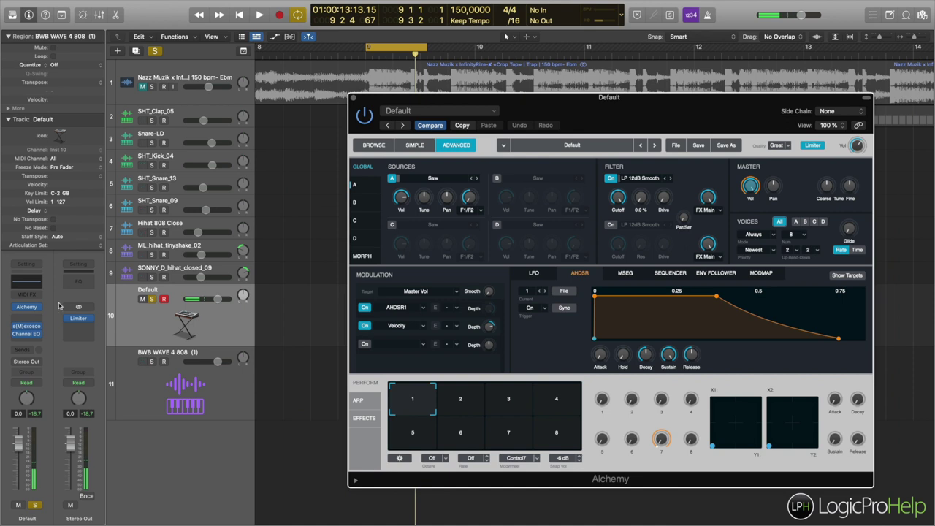
- Open the s(M)exoscope insert beside Alchemy, set its time to 0.078 and play the cycle to view the waveform
left_click(26, 330)
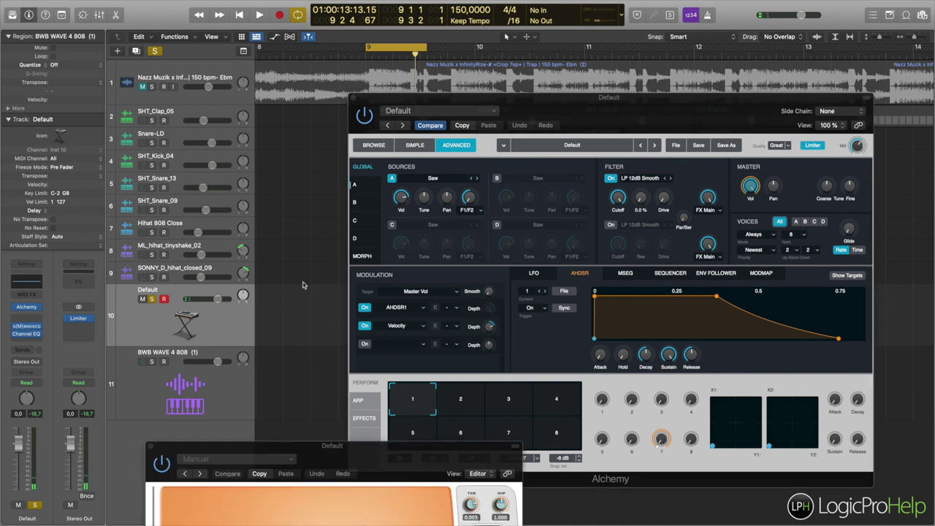
left_click_drag(422, 478, 294, 89)
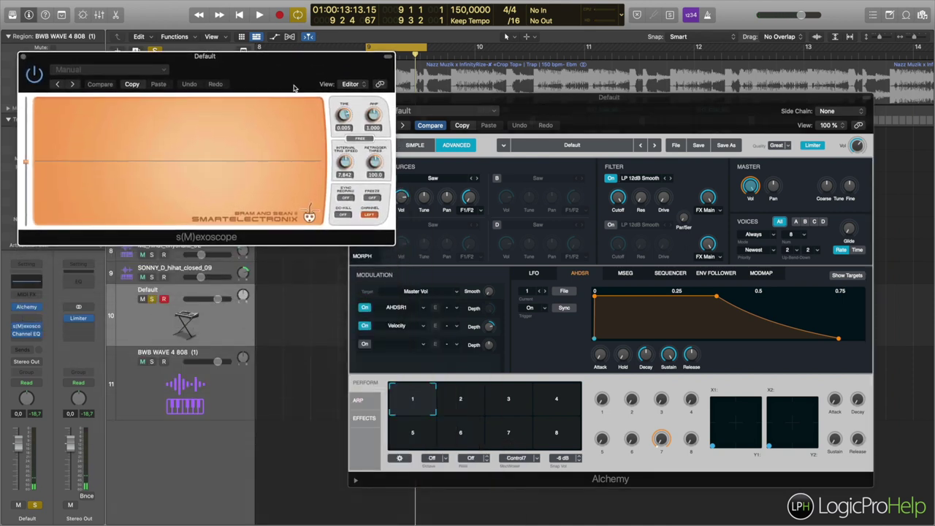
left_click_drag(540, 102, 583, 106)
left_click_drag(347, 117, 346, 136)
key("space")
key("space")
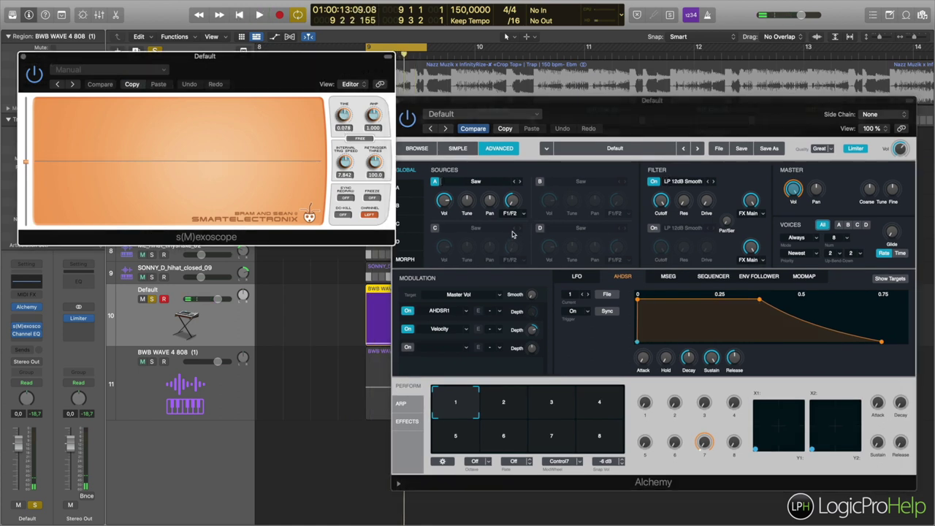
left_click_drag(436, 109, 444, 108)
left_click_drag(337, 65, 325, 44)
left_click_drag(461, 101, 454, 103)
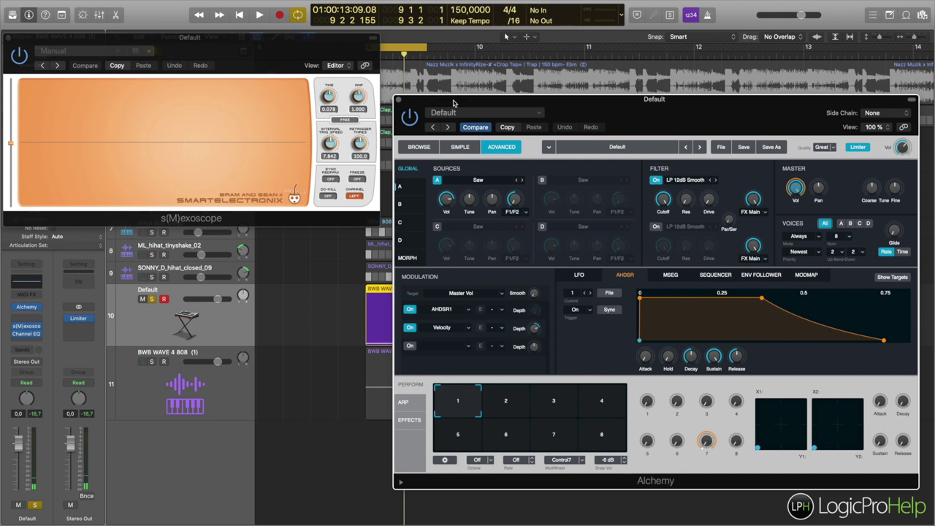
- Load the basic Sine VA waveform into Alchemy's source A and audition it
left_click(475, 186)
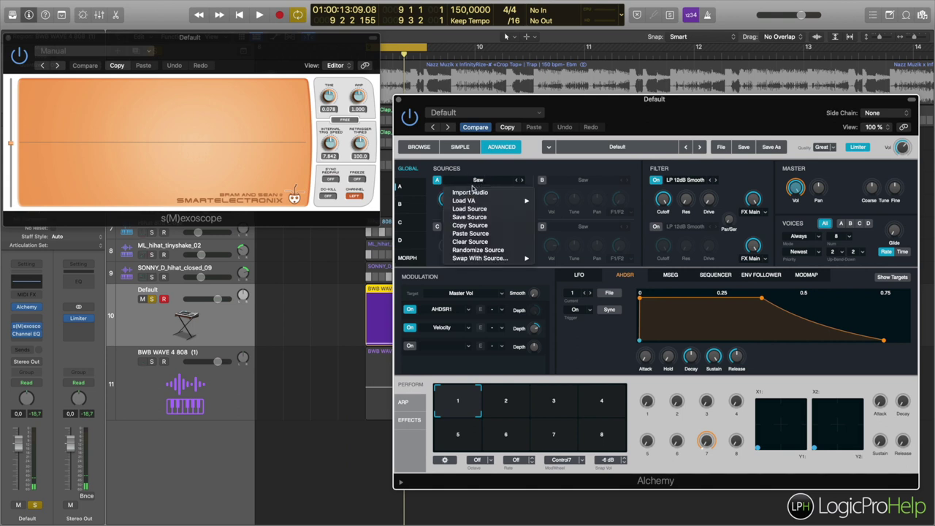
mouse_move(473, 201)
mouse_move(562, 201)
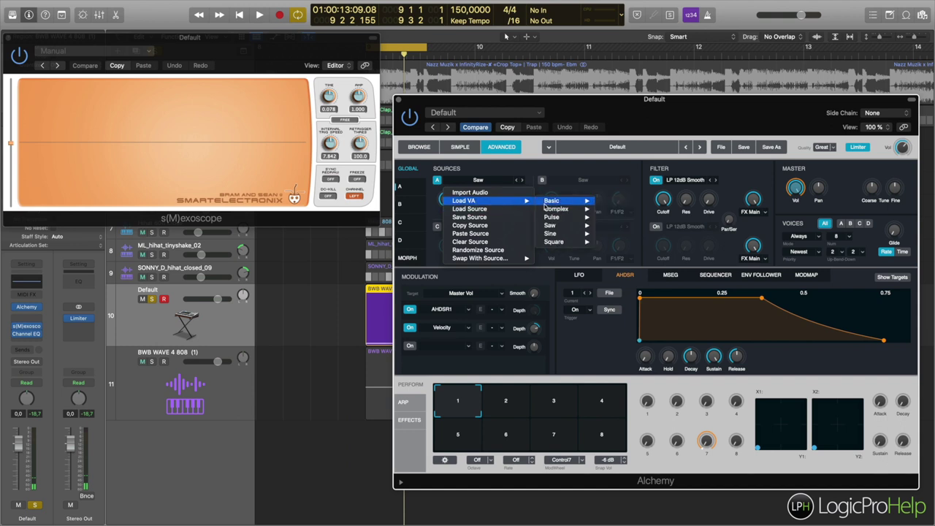
left_click(610, 210)
key("space")
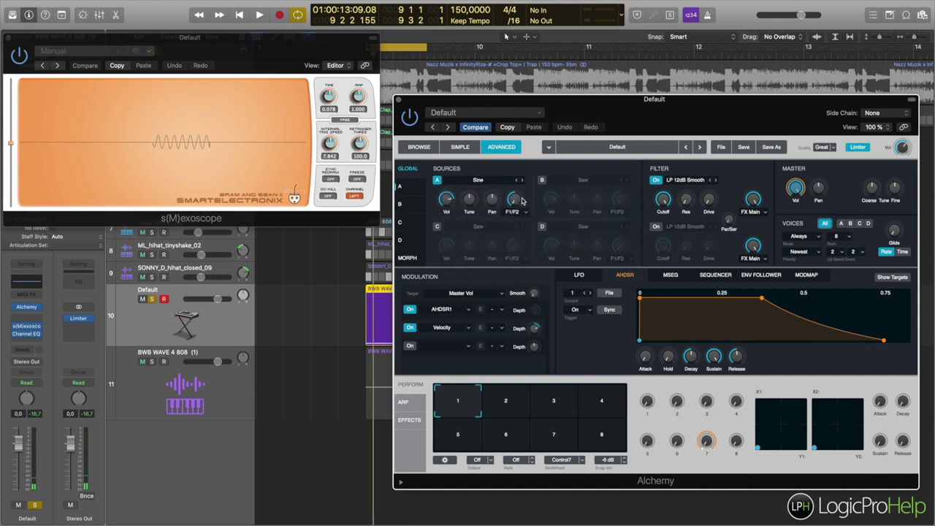
key("space")
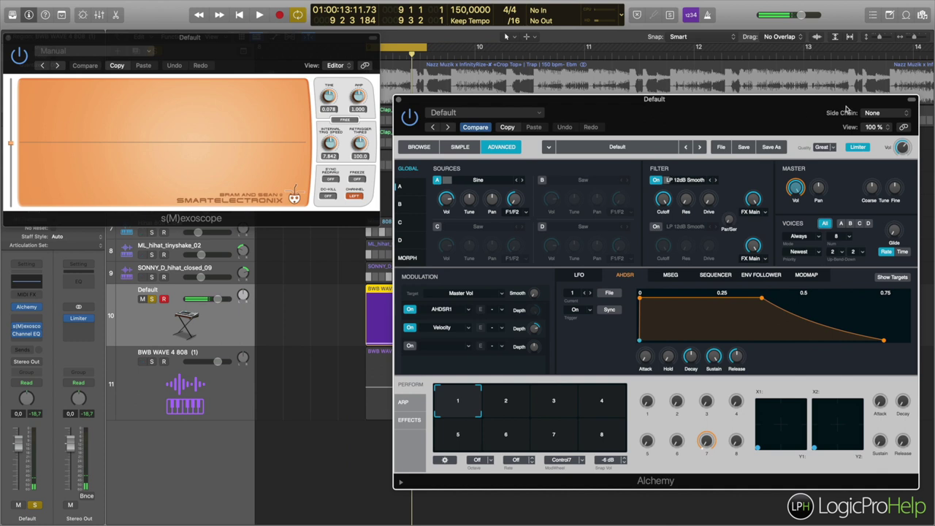
- Raise Alchemy's output volume to about -4.94 dB and play the cycle to check the level
left_click_drag(903, 147, 904, 135)
key("space")
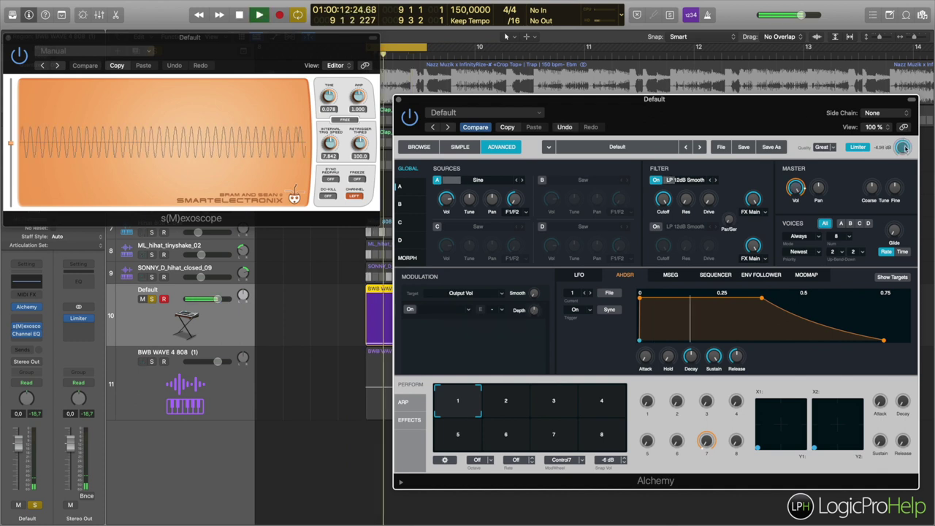
key("space")
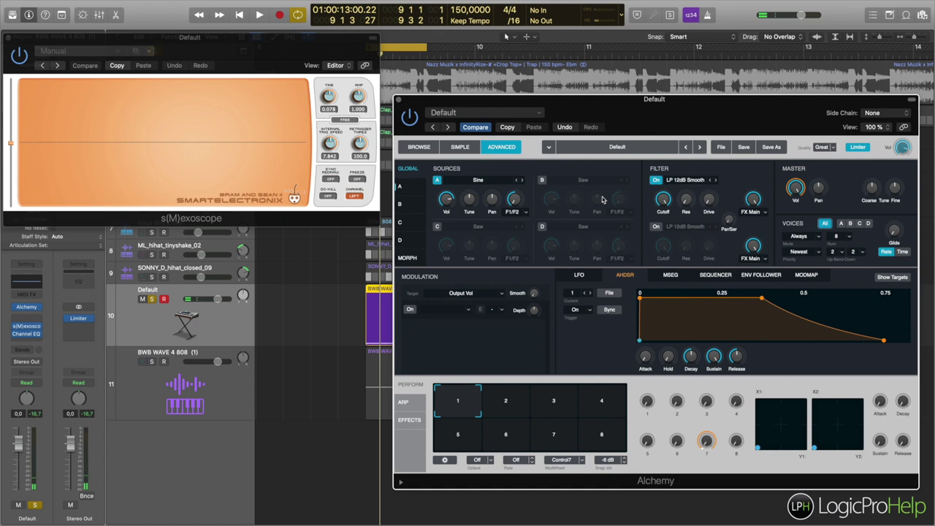
- Lower the tuning of source A and audition the deeper sine tone
left_click_drag(469, 200, 472, 212)
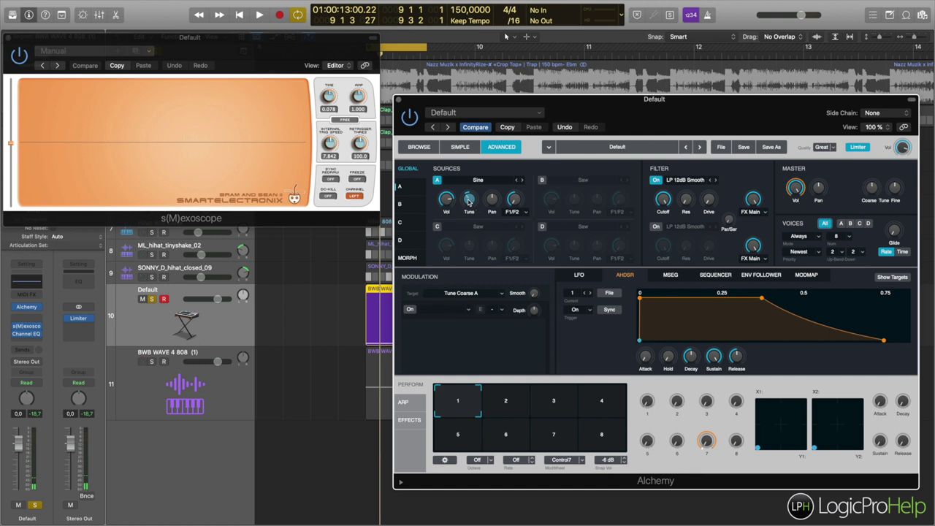
mouse_move(470, 203)
key("space")
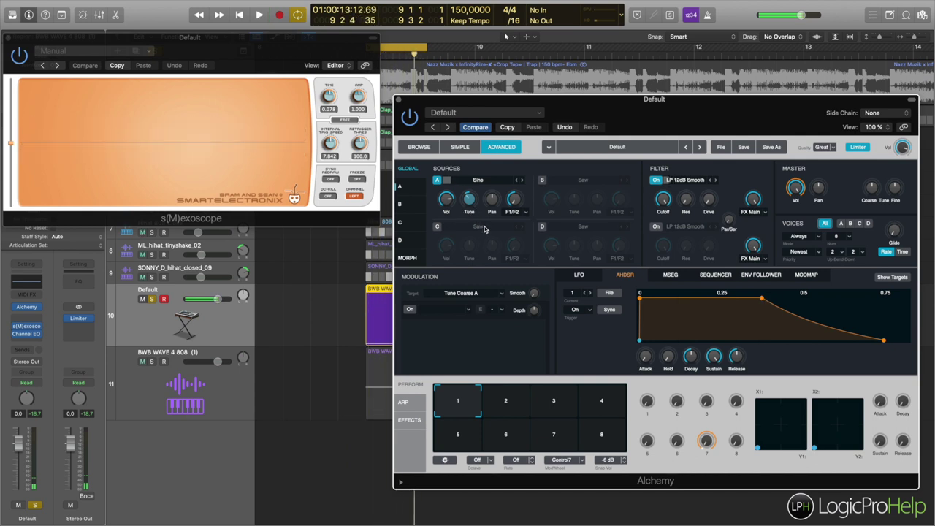
- Set the AHDSR envelope's attack to 0.0 s and audition the start of the note
mouse_move(644, 359)
mouse_move(647, 361)
left_mouse_down()
mouse_move(650, 351)
mouse_move(648, 370)
left_mouse_up()
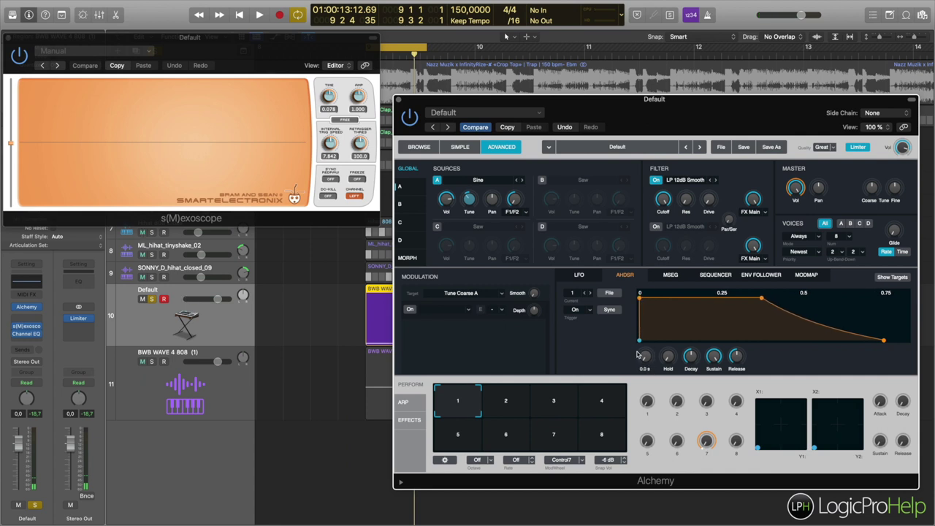
key("space")
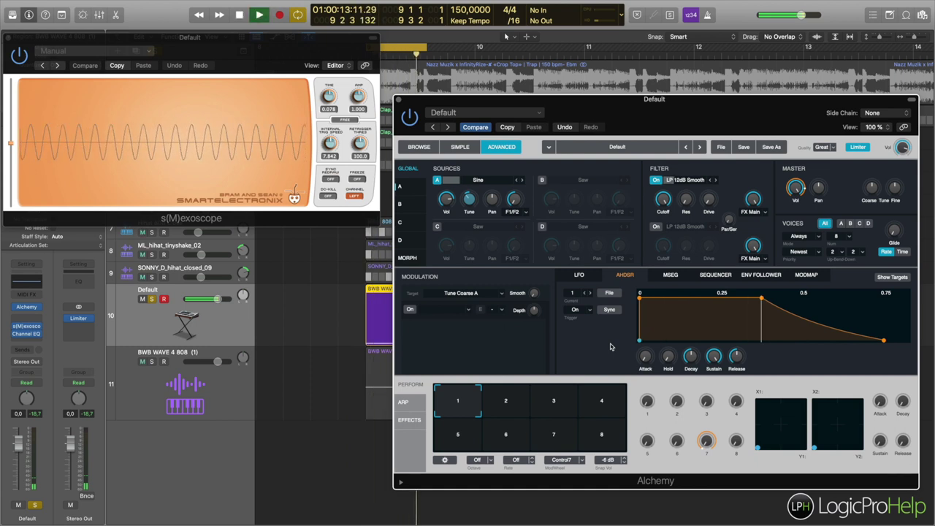
key("space")
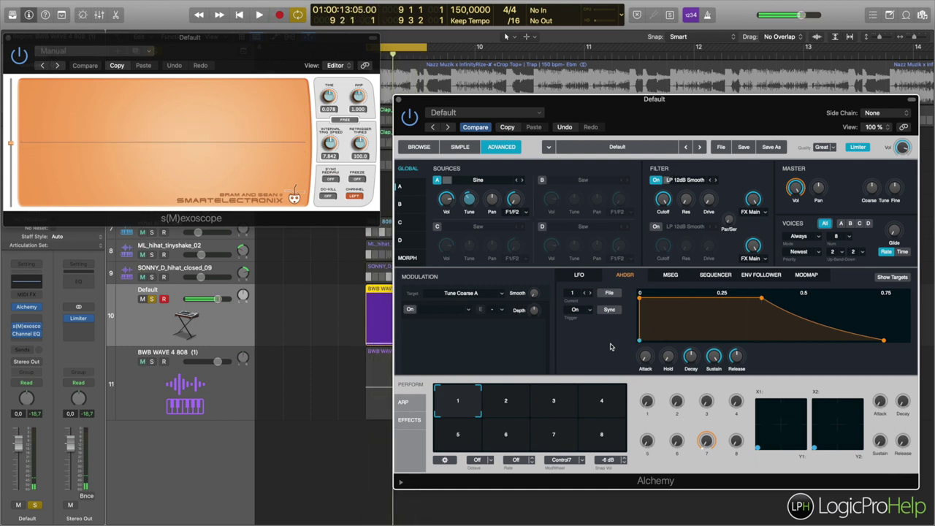
- Set the AHDSR envelope's attack to 0.02 s and audition the softened note start
left_click_drag(645, 357, 646, 349)
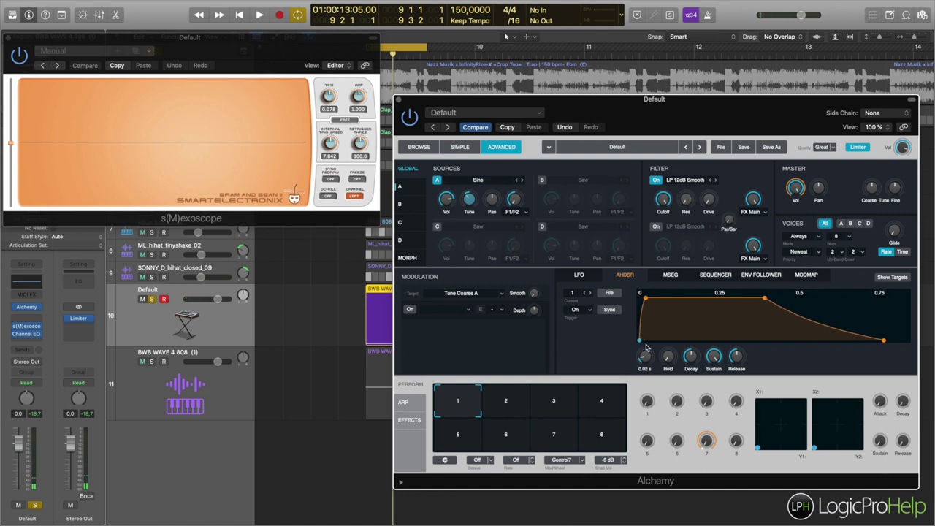
key("space")
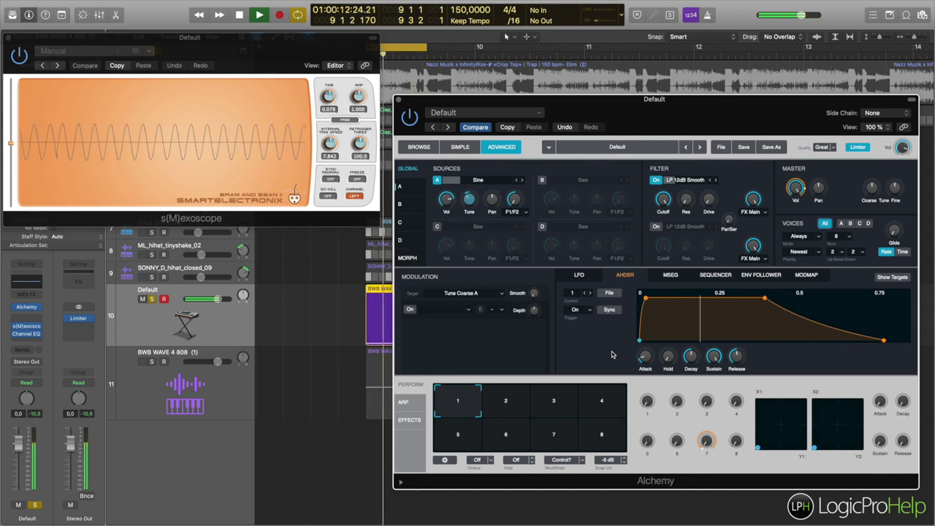
key("space")
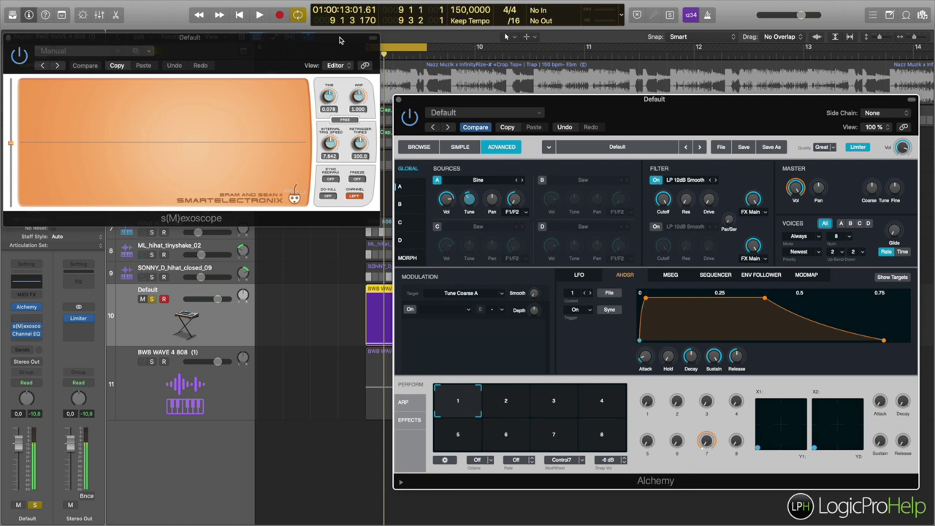
key("space")
key("space")
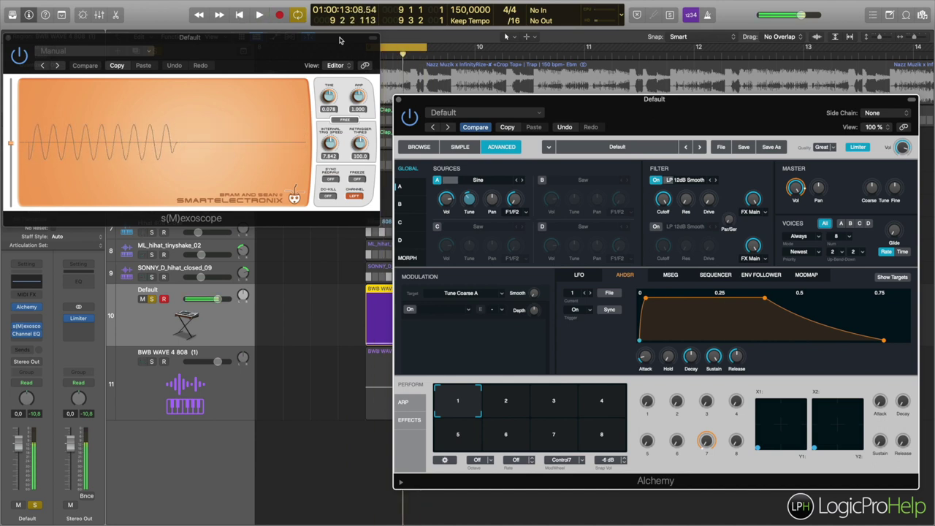
- Open the Channel EQ beside the other plug-in windows and play the cycle to examine the bass note's frequency spectrum
left_click(27, 335)
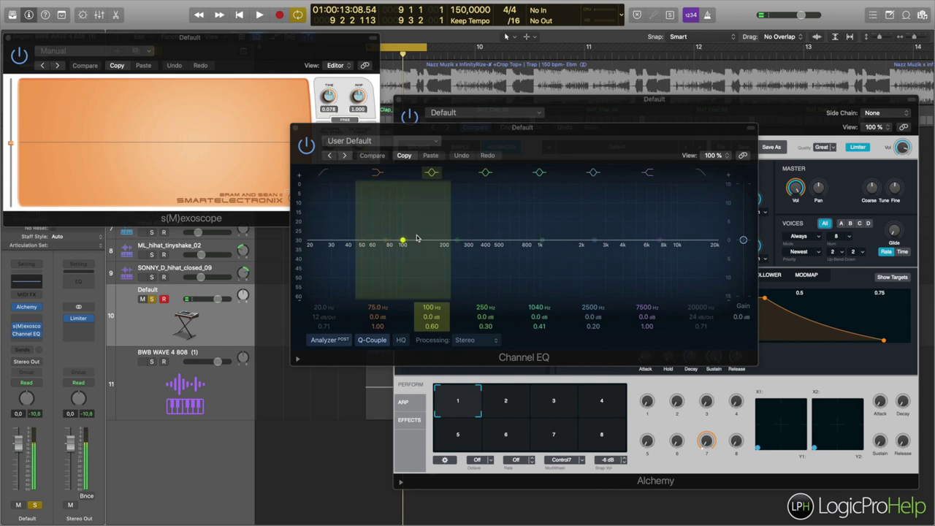
left_click_drag(471, 135, 241, 284)
key("space")
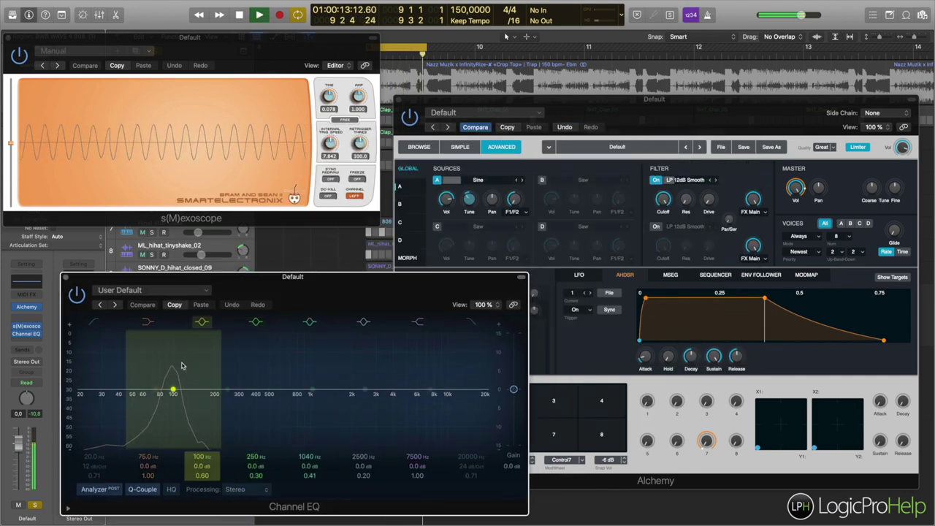
- Stop playback, check the low-frequency range in the Channel EQ and close the EQ window
key("space")
left_click(263, 356)
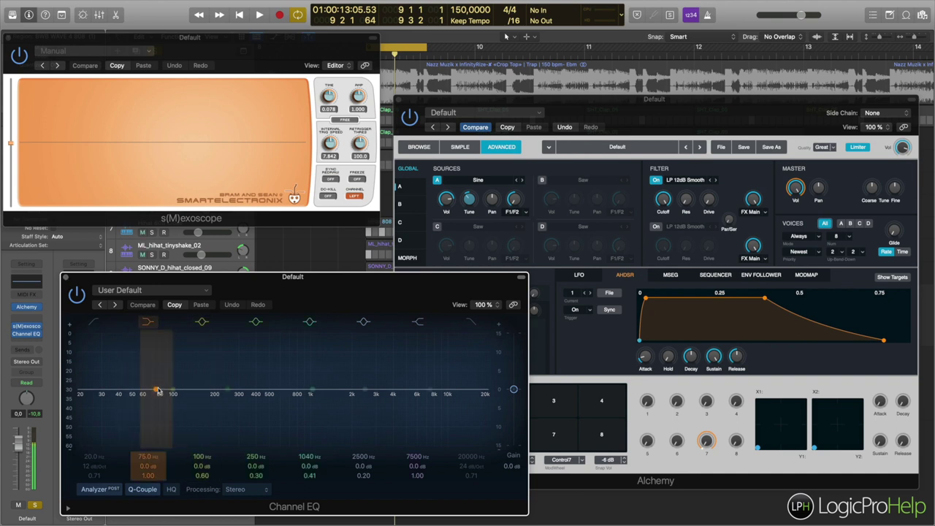
left_click(65, 277)
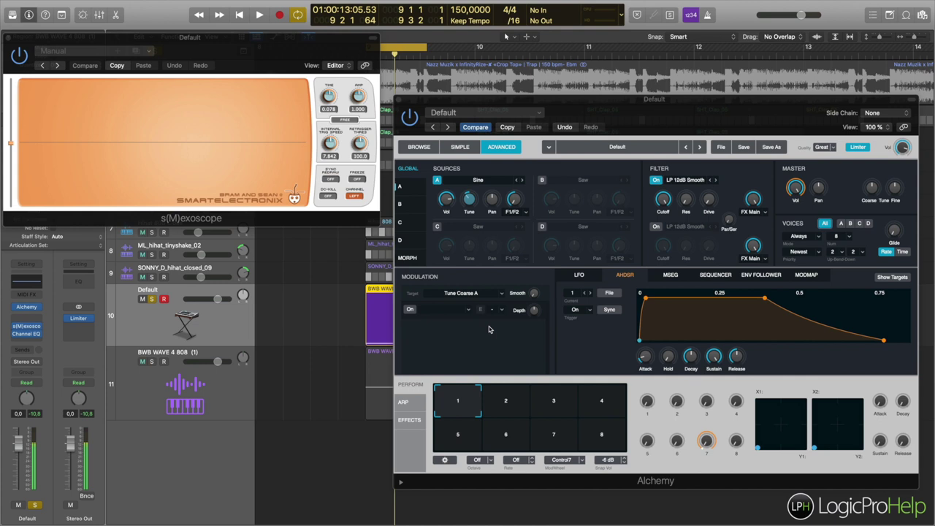
- Modulate source A's coarse tuning with a new AHDSR envelope at a depth of 24 semitones
left_click(471, 204)
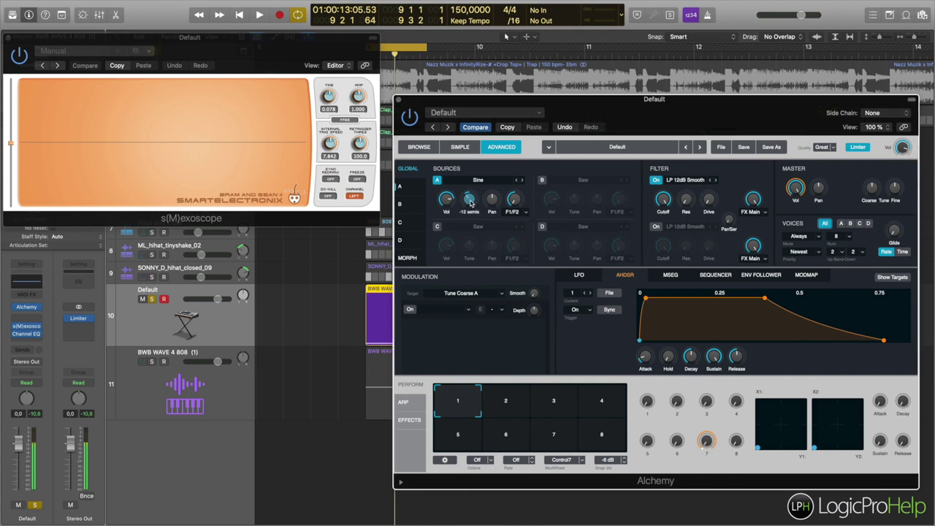
left_click(444, 313)
mouse_move(450, 331)
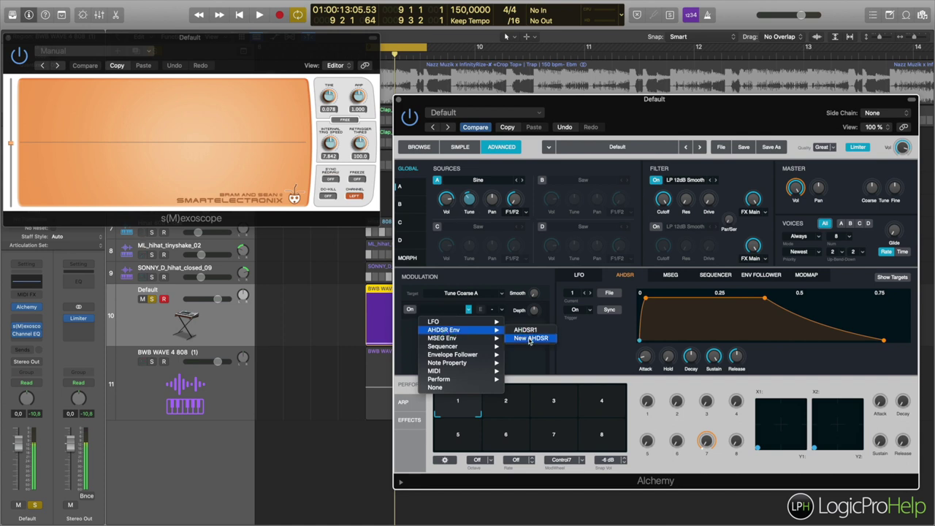
left_click(529, 339)
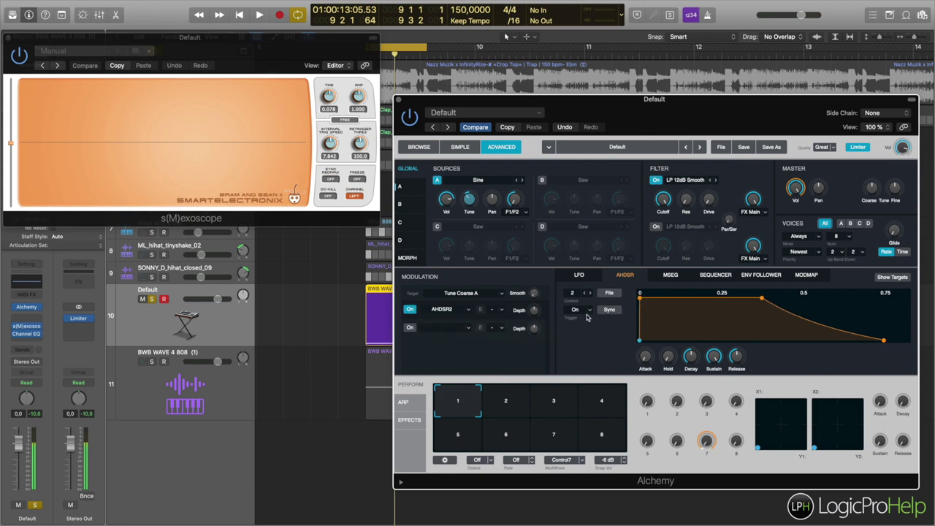
left_click_drag(534, 314, 536, 308)
- Compare AHDSR1 with AHDSR2 and set AHDSR2's attack to 0.02 s
left_click(575, 310)
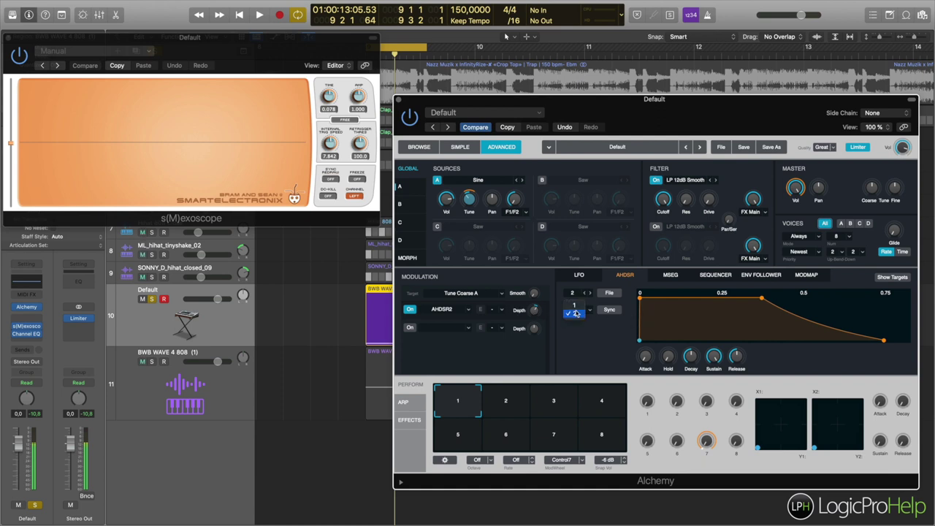
left_click(575, 306)
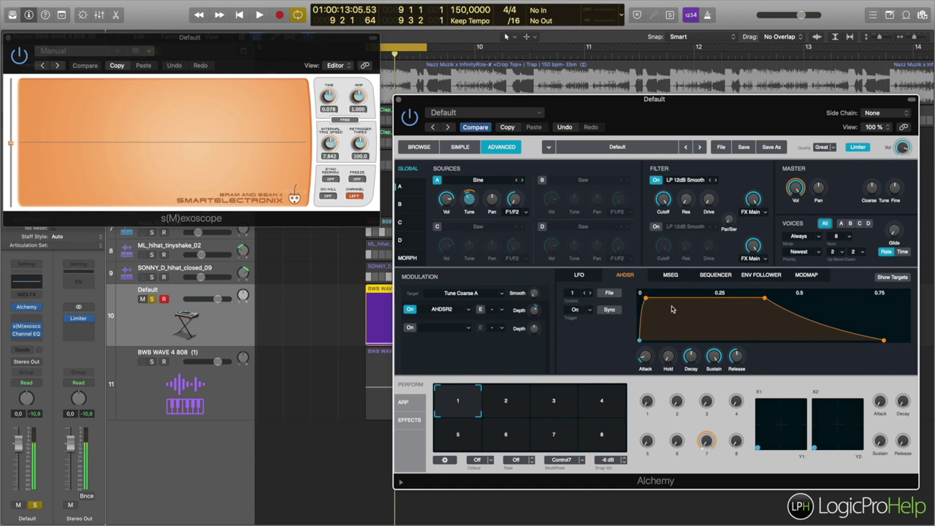
left_click(575, 309)
left_click(575, 314)
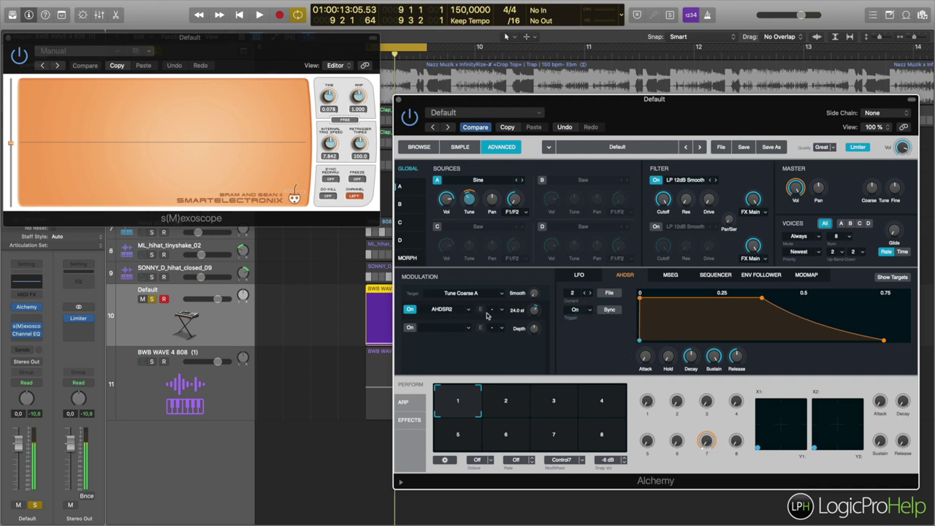
left_click_drag(649, 358, 651, 347)
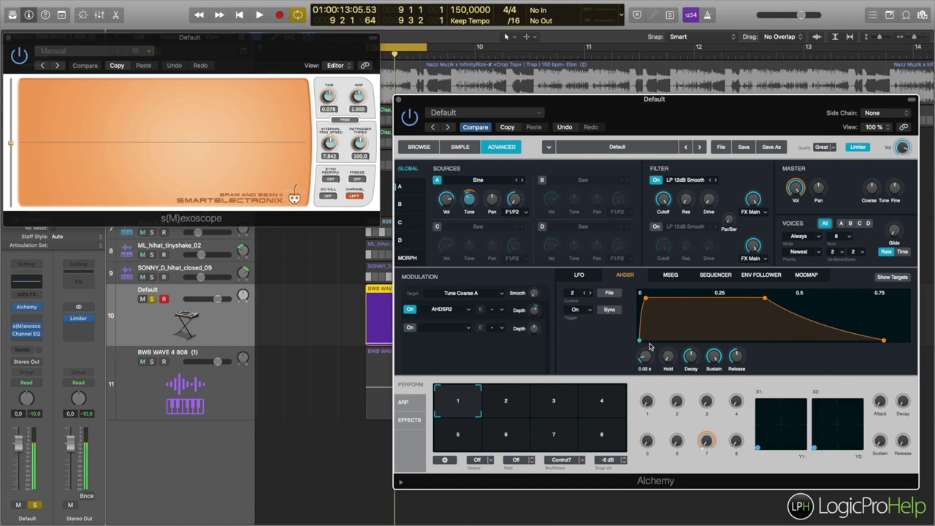
left_click(577, 294)
left_click(575, 305)
left_click(574, 293)
left_click(575, 315)
- Shorten AHDSR2's decay, lower its sustain to 42.8 % and audition the pitch sweep
left_click_drag(766, 304, 728, 323)
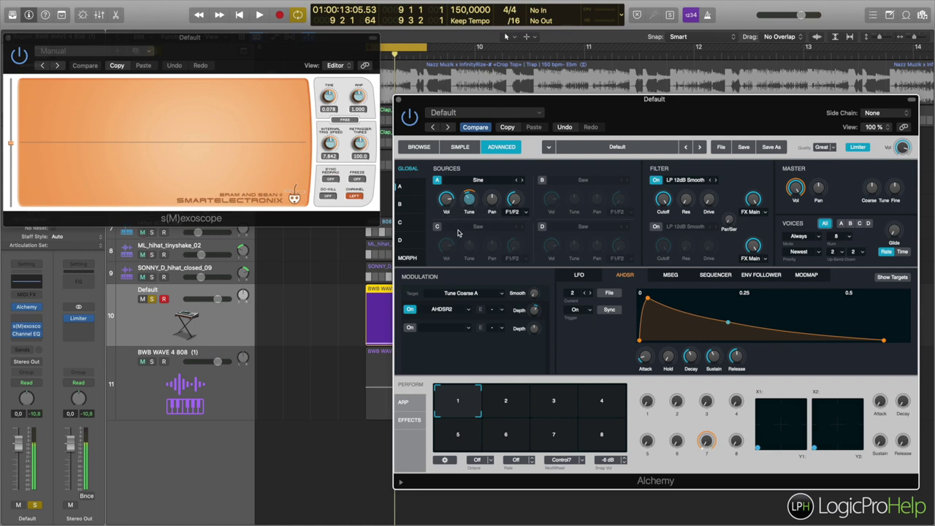
key("space")
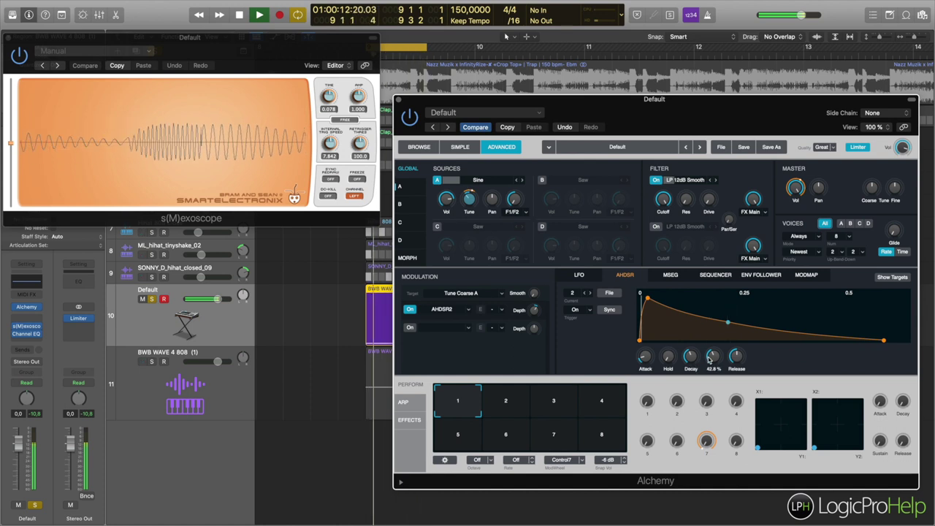
key("space")
- Lengthen AHDSR2's decay to about 0.5 s and play the cycle to examine the pitch sweep in the Channel EQ
left_click_drag(727, 322, 780, 316)
key("space")
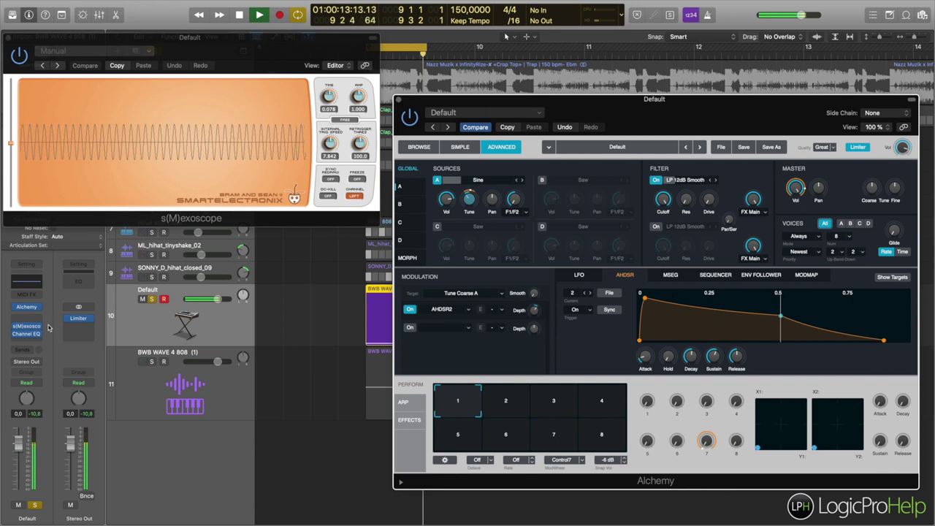
key("space")
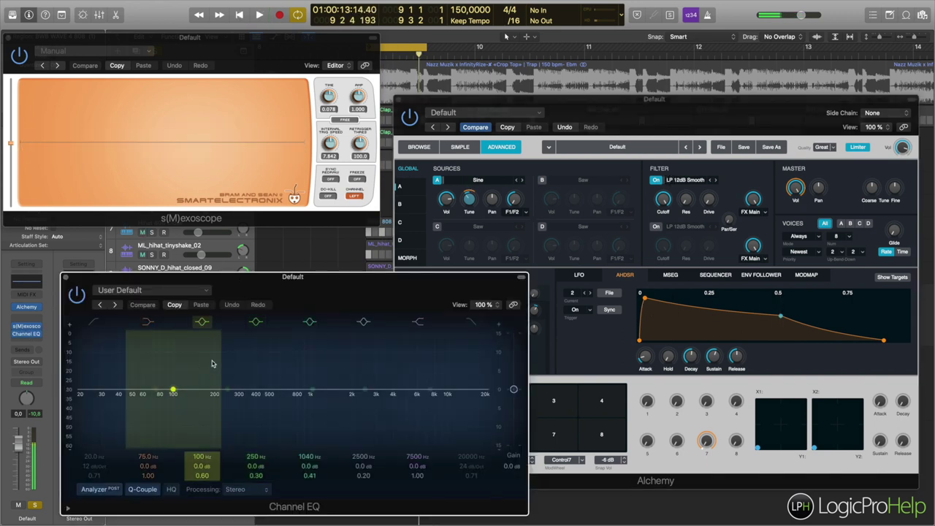
key("space")
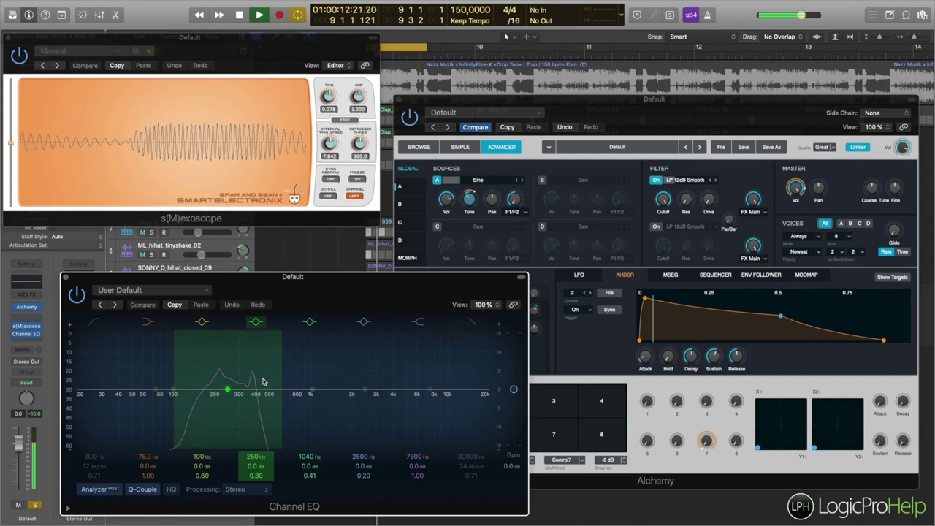
key("space")
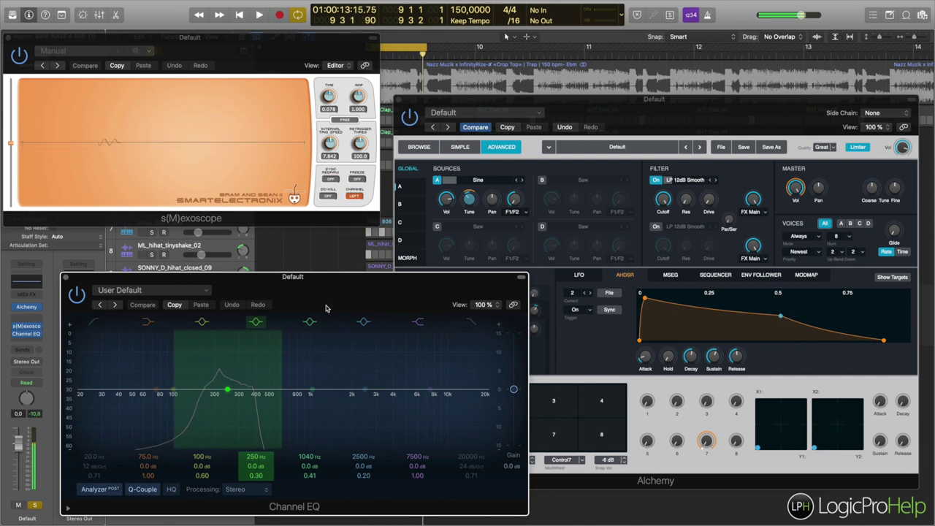
- Close the EQ, move AHDSR2's decay point to 0.14 s and 0 %, and audition the pitch drop
left_click(66, 277)
left_click_drag(783, 319, 708, 336)
key("space")
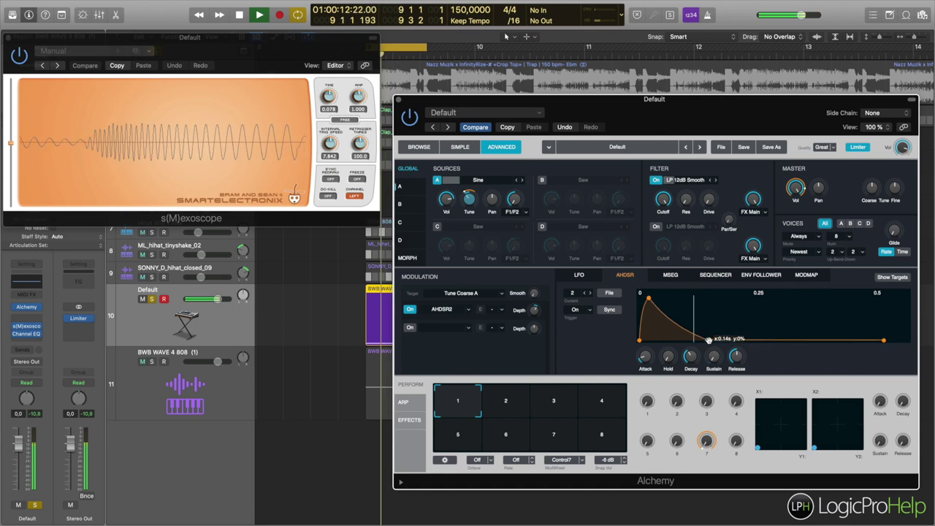
key("space")
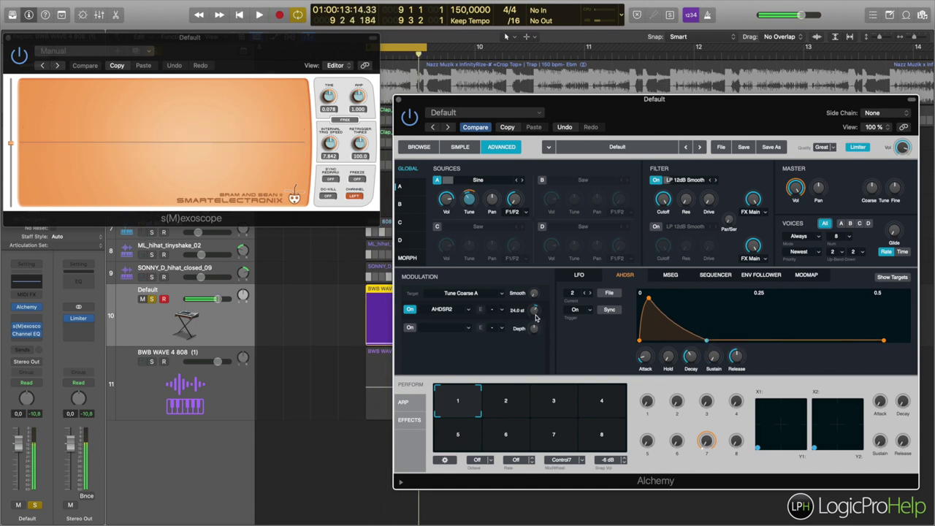
- Reduce AHDSR2's modulation depth on source A's coarse tuning and try a decay of 0.39 s during playback
left_click_drag(536, 314, 535, 320)
key("space")
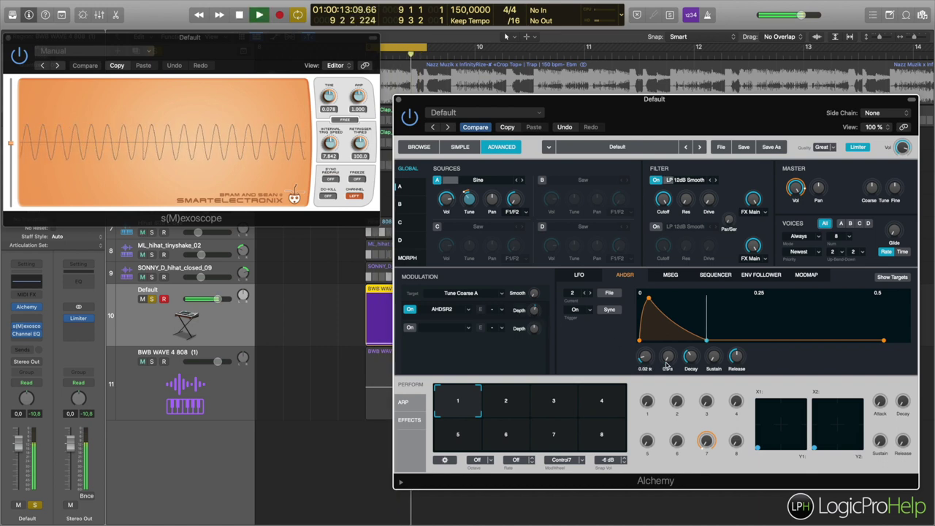
mouse_move(690, 358)
left_mouse_down()
mouse_move(714, 363)
mouse_move(714, 374)
mouse_move(692, 356)
left_mouse_up()
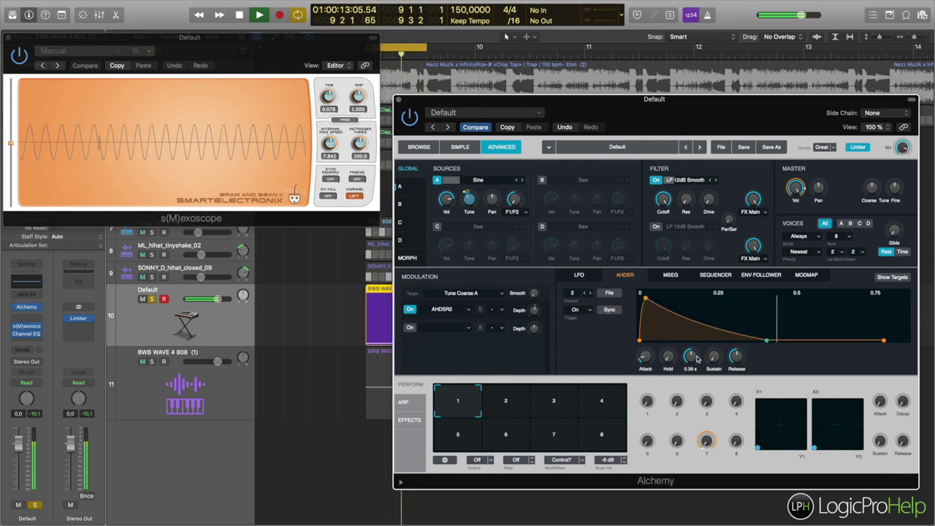
key("space")
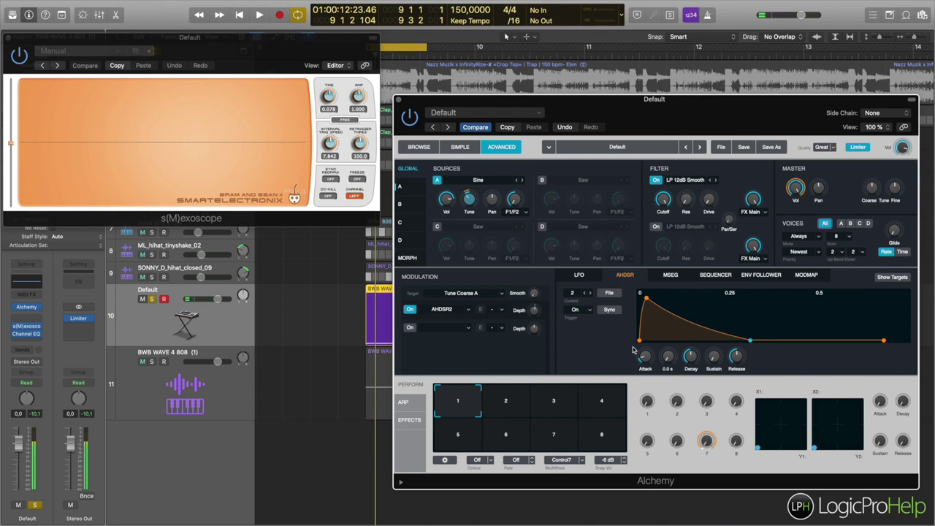
- Set AHDSR2's decay to 0.013 s and audition the very short pitch drop
left_click_drag(696, 357, 694, 391)
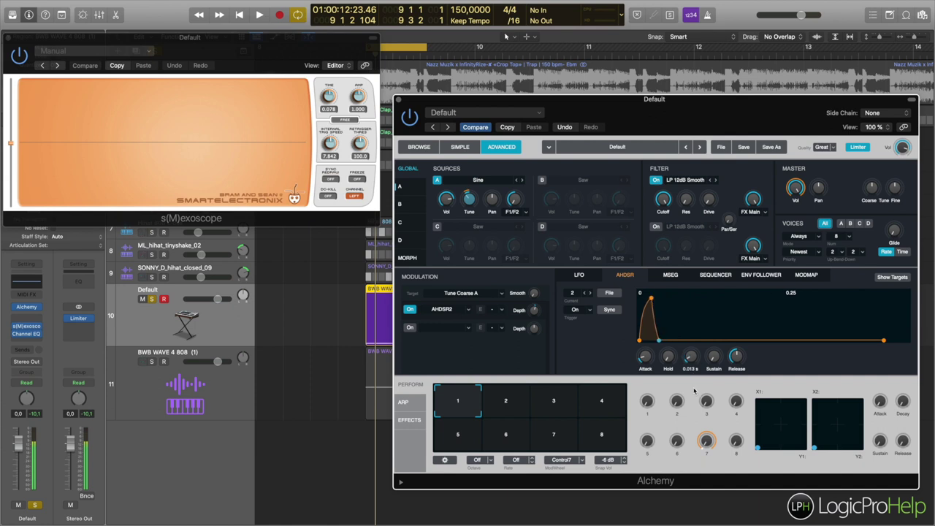
key("space")
key("space")
- Shorten AHDSR1's decay drastically, drop its sustain to zero and audition the clipped note
left_click(573, 294)
left_click(574, 306)
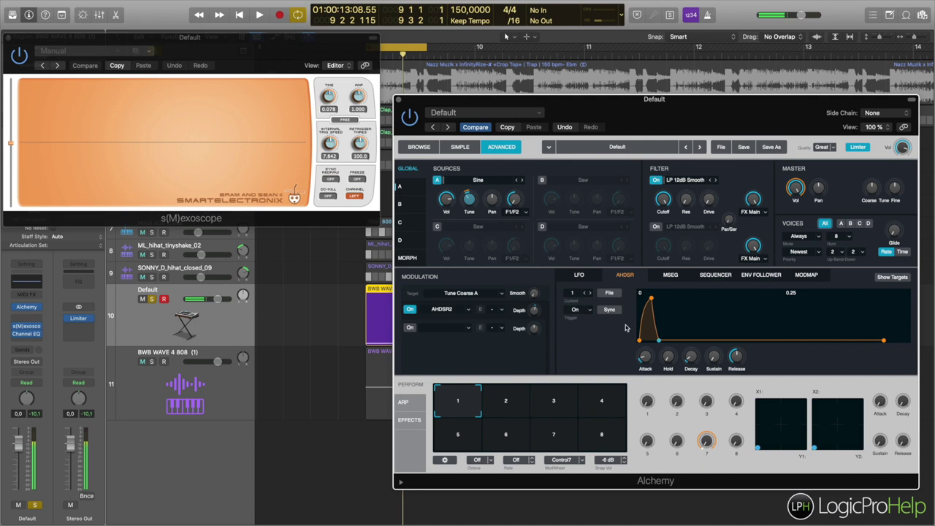
left_click_drag(764, 300, 652, 342)
key("space")
key("space")
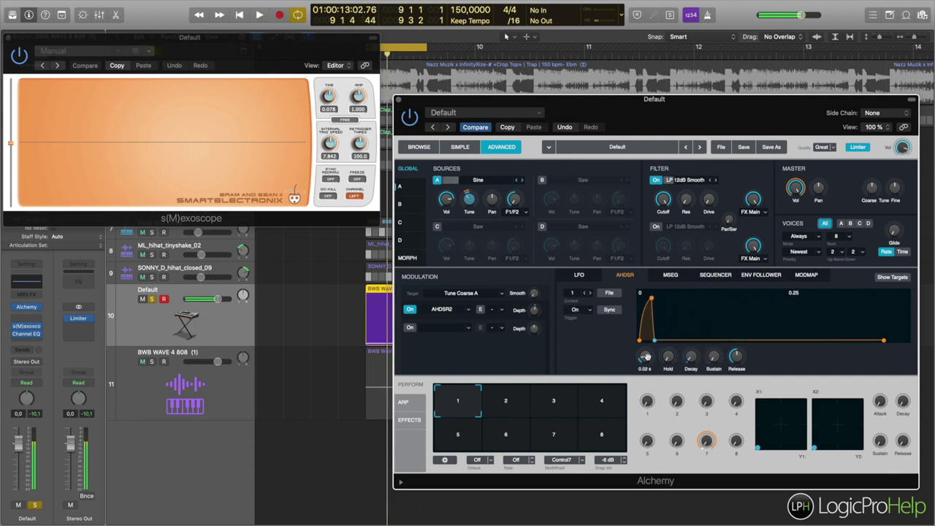
- Remove the attack from AHDSR2 and set its decay to 0.042 s
left_click(573, 293)
left_click(574, 312)
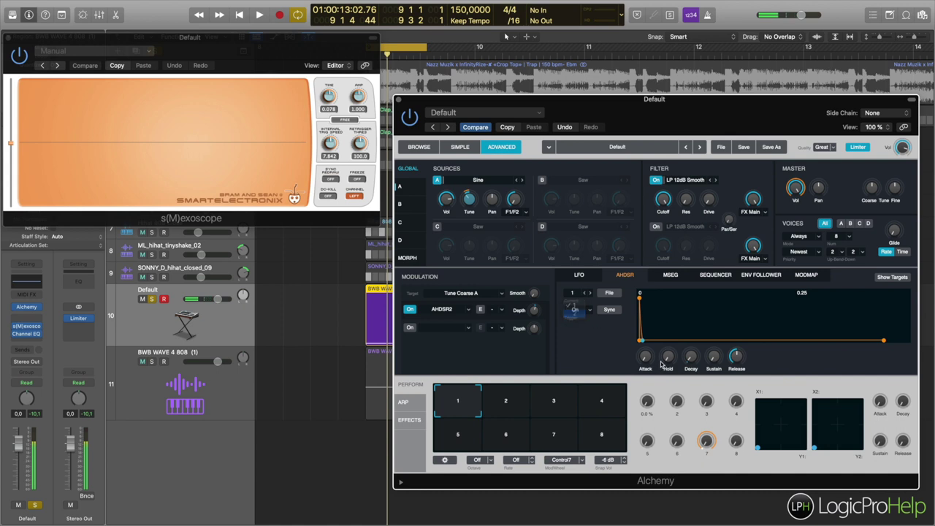
left_click_drag(691, 361, 692, 349)
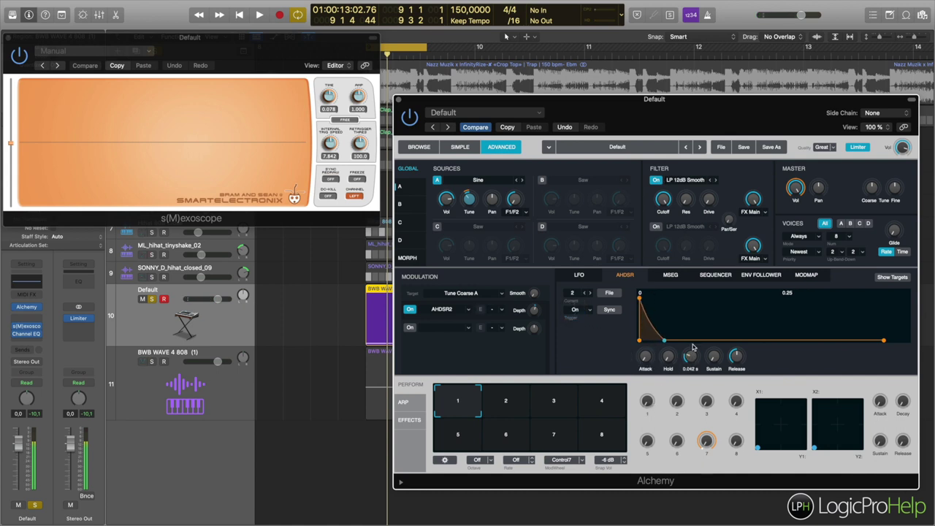
- Lengthen the decay of volume envelope AHDSR1 and audition the note
left_click(574, 293)
left_click(579, 306)
mouse_move(693, 362)
left_mouse_down()
mouse_move(694, 338)
mouse_move(693, 353)
left_mouse_up()
key("space")
key("space")
- Lengthen AHDSR2's decay to about 0.4 s and audition the slower pitch drop
left_click(577, 293)
left_click(574, 312)
left_click_drag(686, 361, 691, 355)
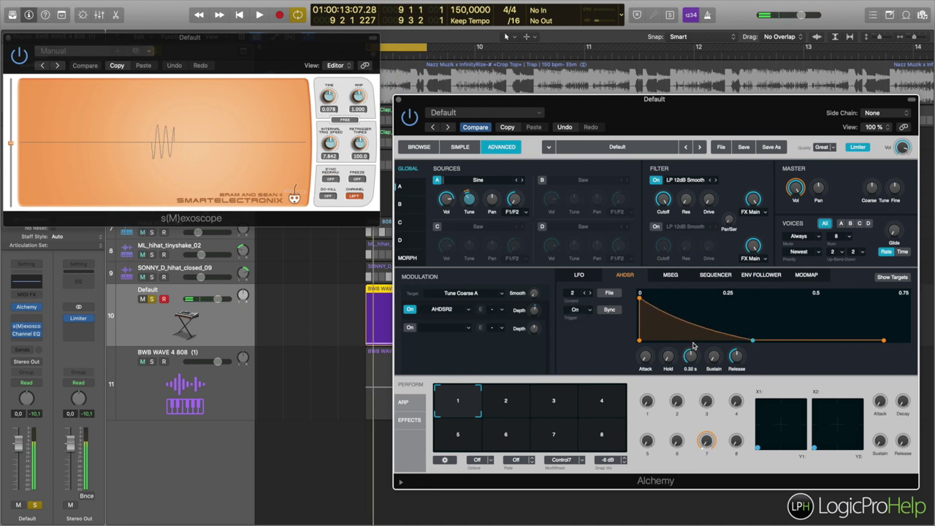
key("space")
- Lower source A's tuning further and audition the deeper bass note
mouse_move(472, 205)
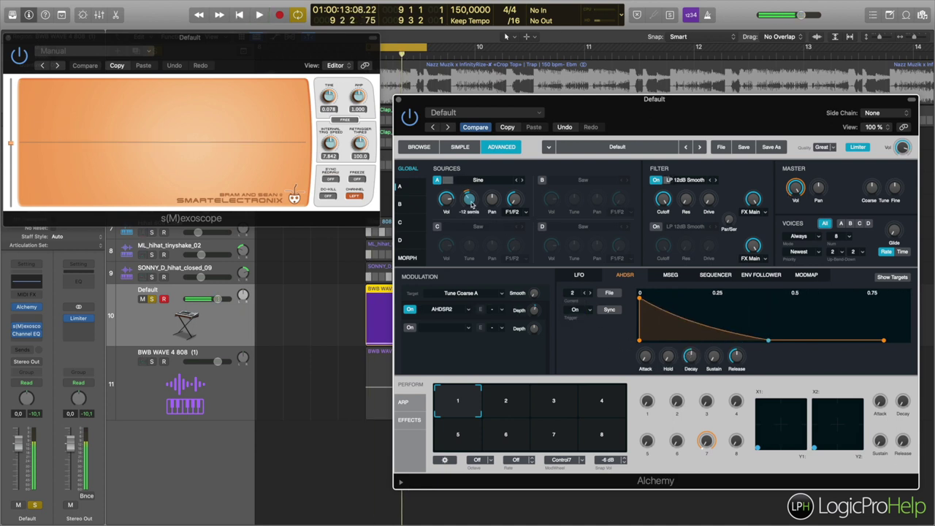
key("space")
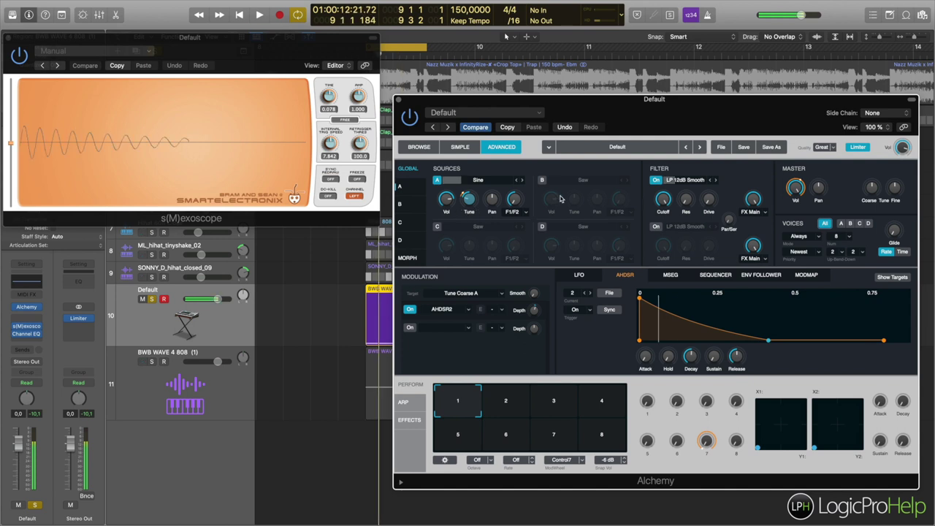
key("space")
- Raise Alchemy's output volume and audition the louder bass note
left_click(907, 138)
key("space")
key("space")
- Give AHDSR1 a short attack and audition the start of the bass note repeatedly
mouse_move(648, 355)
left_click(573, 293)
left_click(575, 304)
mouse_move(646, 356)
left_click_drag(646, 356, 648, 353)
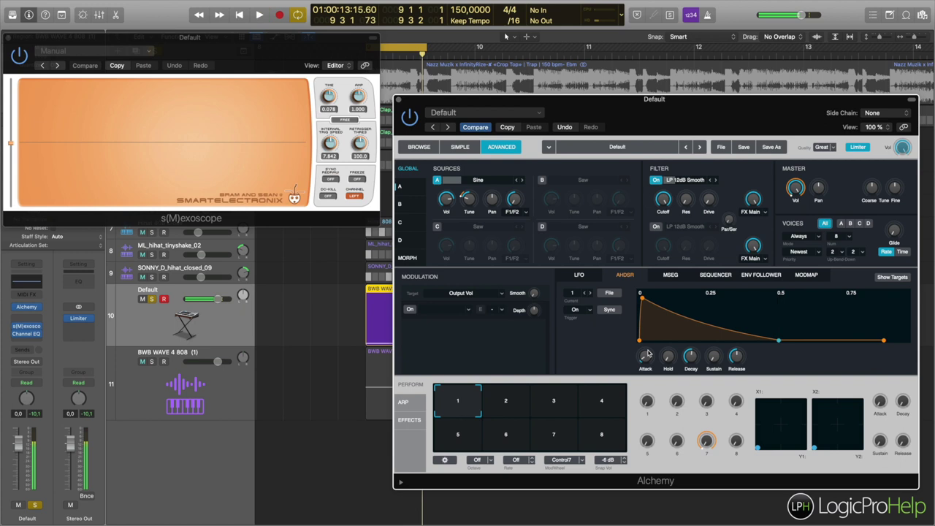
key("space")
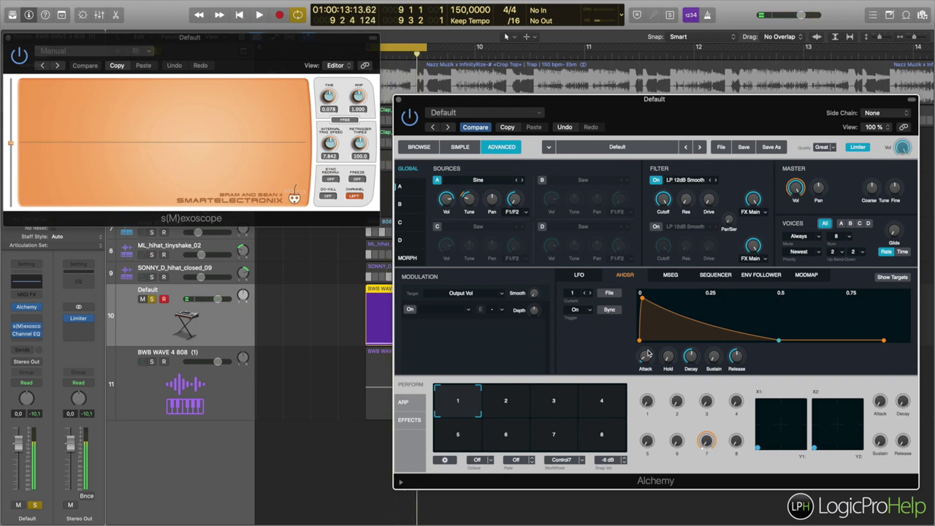
key("space")
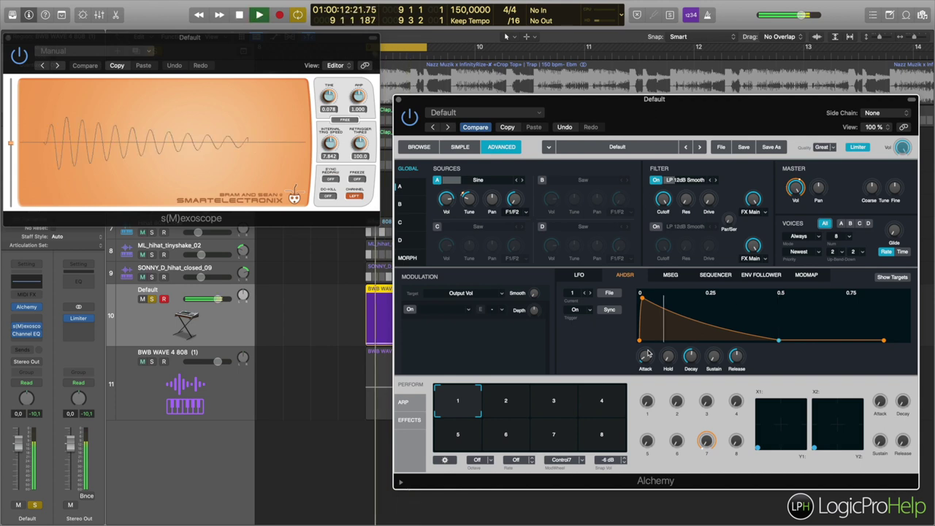
key("space")
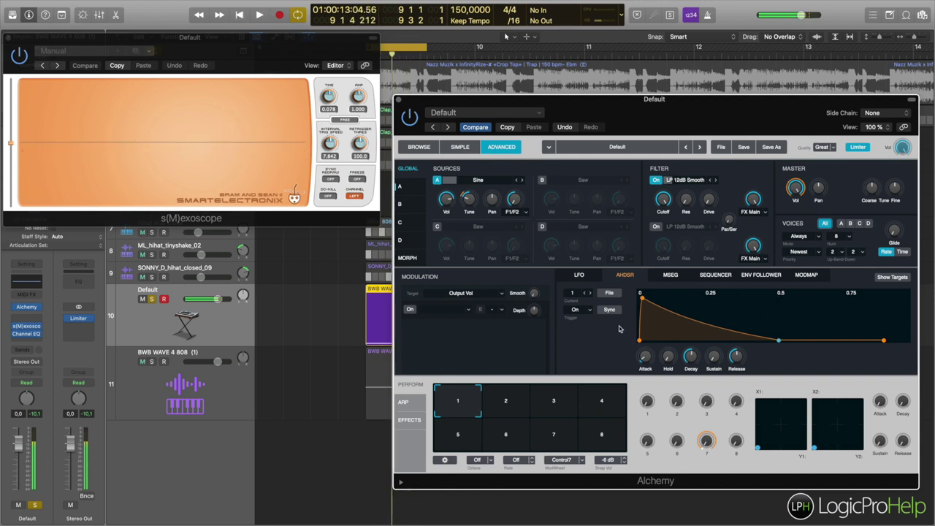
key("space")
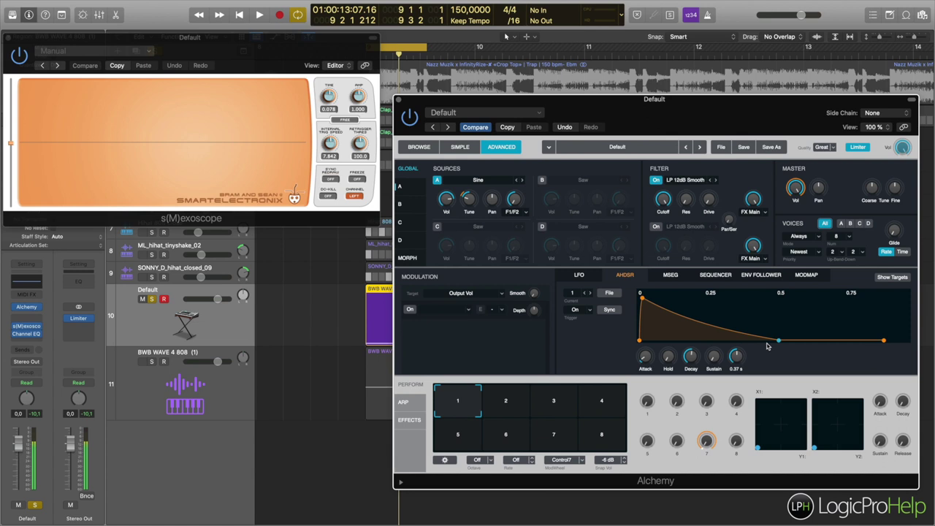
- Lengthen AHDSR1's decay to about 0.85 s, check AHDSR2 and play the cycle
mouse_move(699, 360)
left_mouse_down()
mouse_move(699, 340)
mouse_move(692, 356)
mouse_move(692, 348)
left_mouse_up()
left_click(574, 295)
left_click(575, 314)
key("space")
- Raise AHDSR1's sustain to 37.2 % while the cycle plays
left_click(576, 298)
left_click(576, 301)
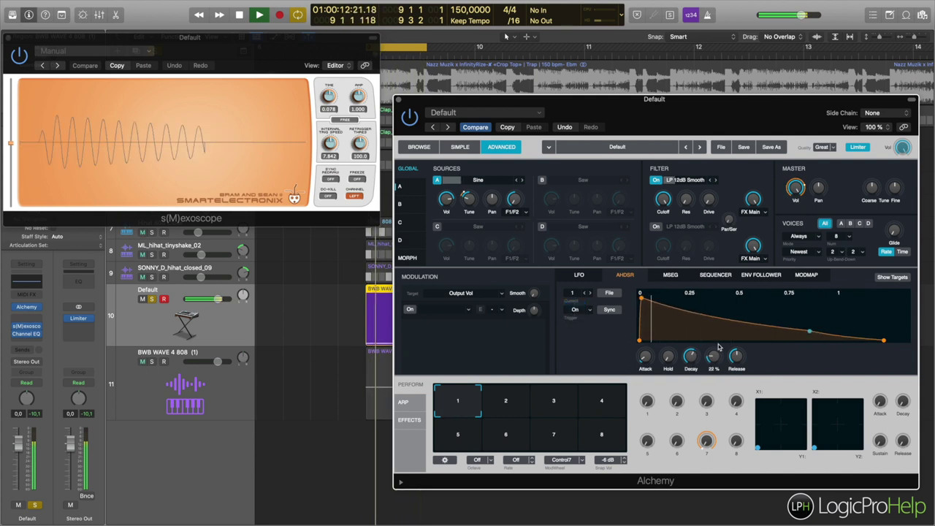
left_click_drag(719, 336, 721, 337)
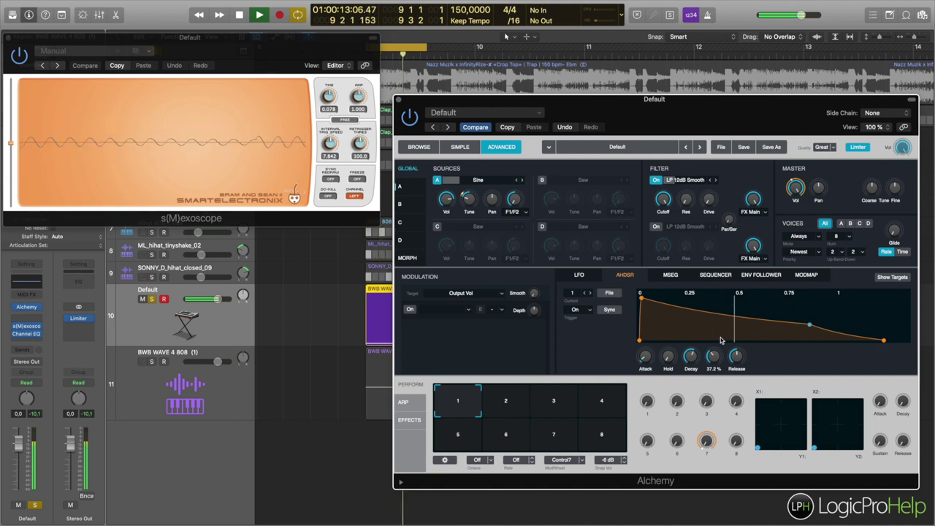
- Extend the cycle range to the start of bar 11 and audition the longer 808 bass line
key("space")
left_click_drag(439, 102, 581, 134)
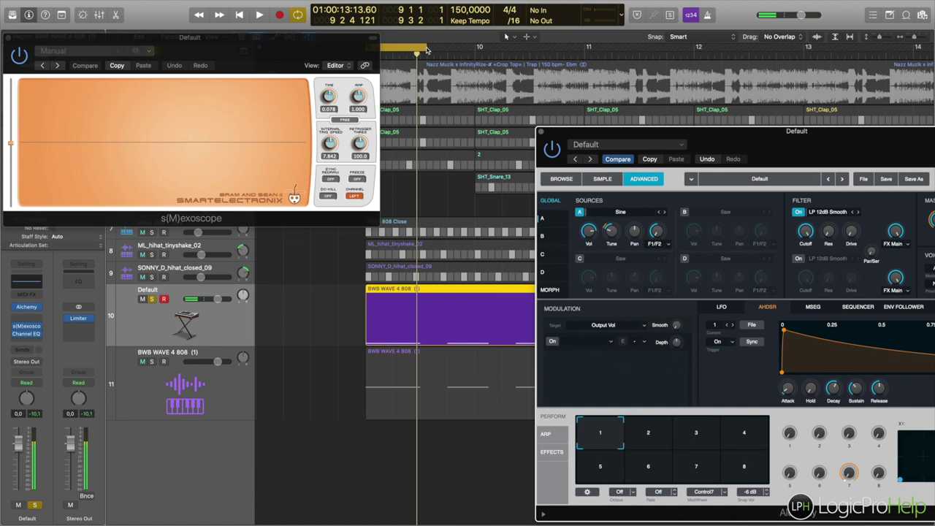
left_click_drag(427, 49, 682, 212)
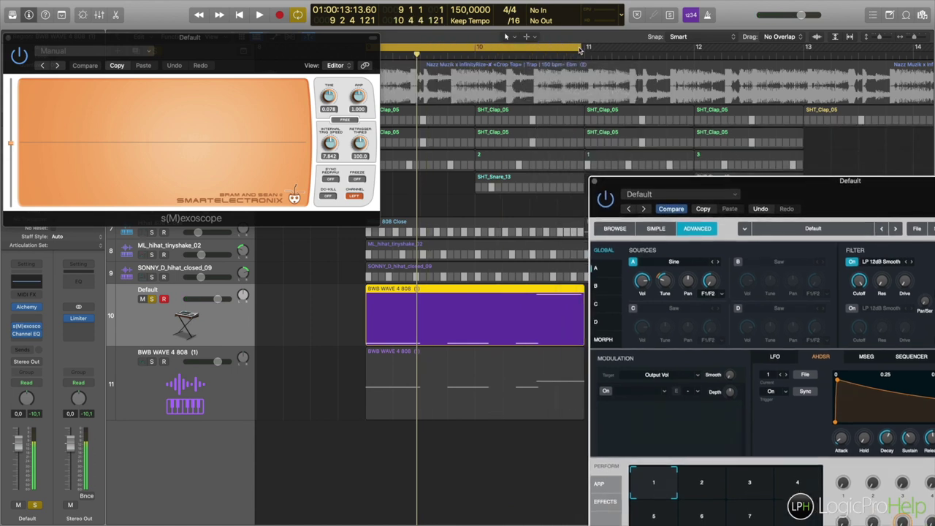
left_click_drag(580, 50, 582, 54)
key("space")
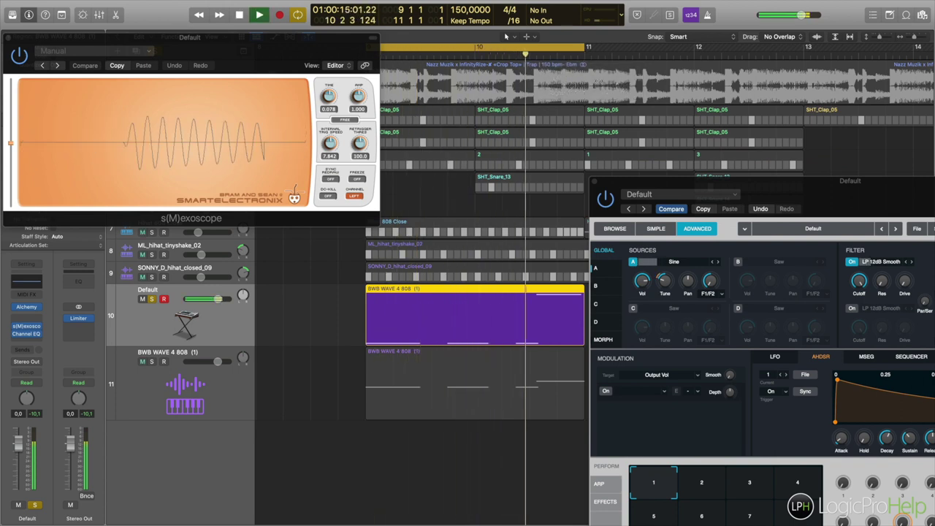
key("space")
- Add a Distortion effect to the first slot of Alchemy's Main effects rack
left_click_drag(663, 182, 477, 87)
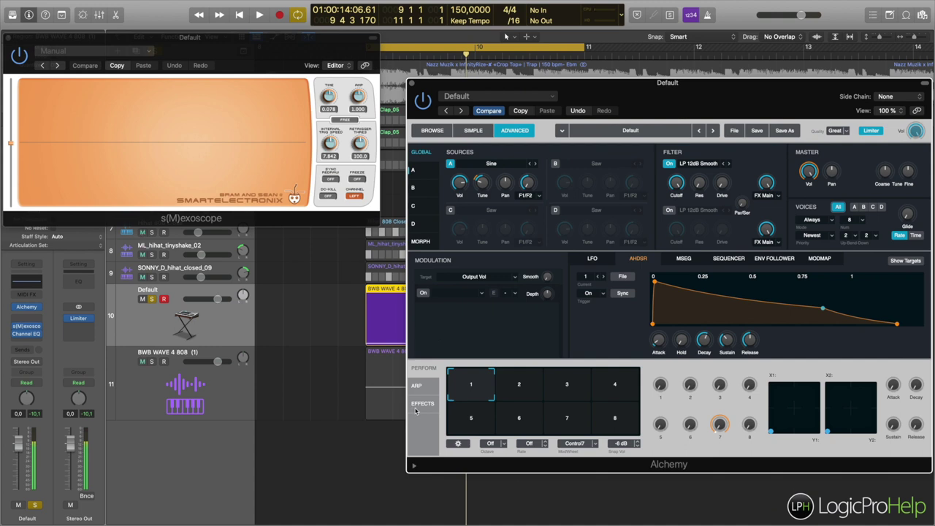
left_click(419, 409)
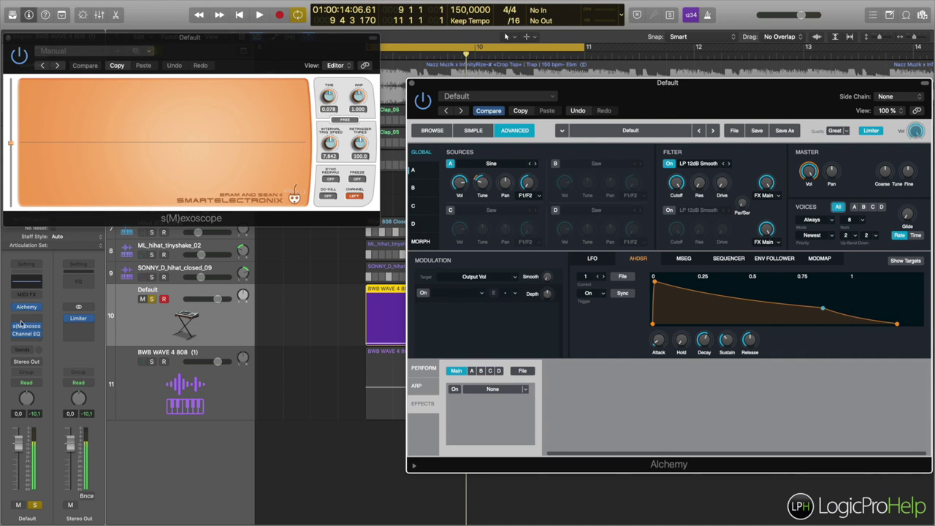
left_click(524, 392)
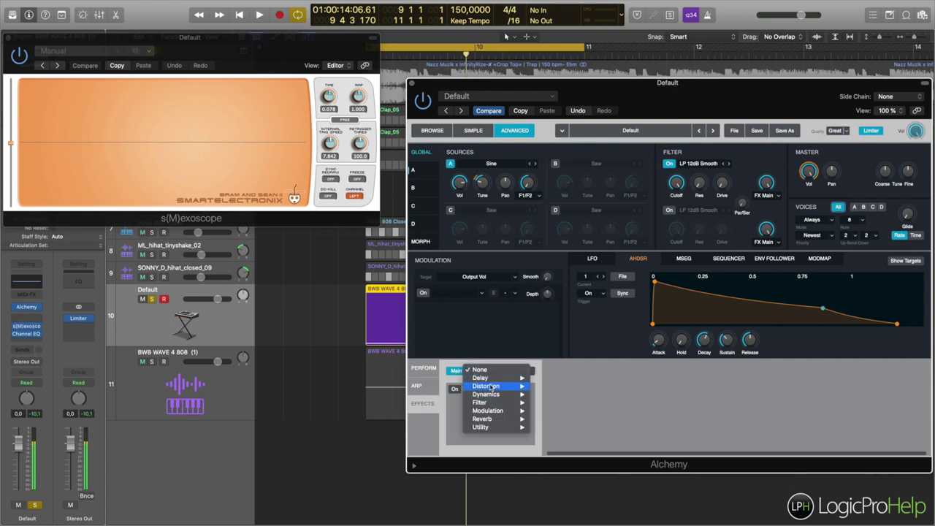
mouse_move(501, 386)
left_click(561, 395)
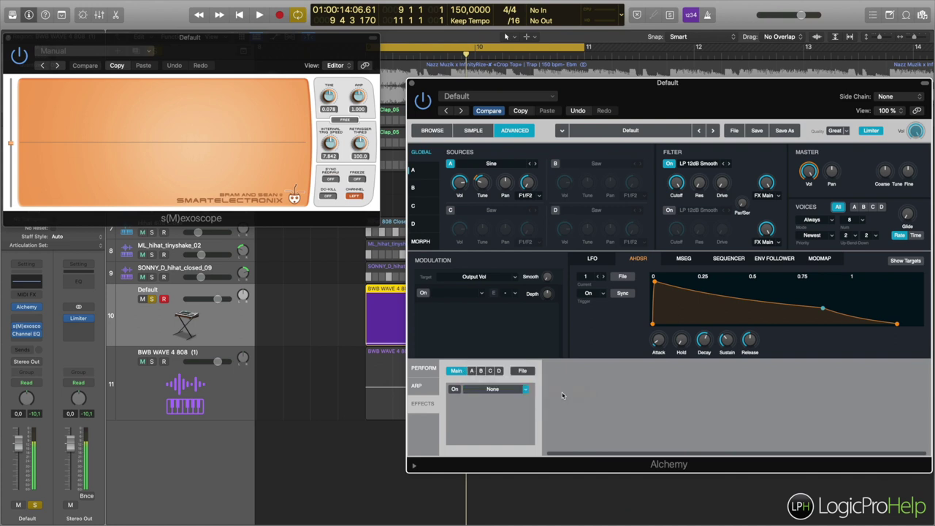
- Set the Distortion's Tube amount to about 39 % while the bass line plays
left_click_drag(572, 429, 576, 424)
key("space")
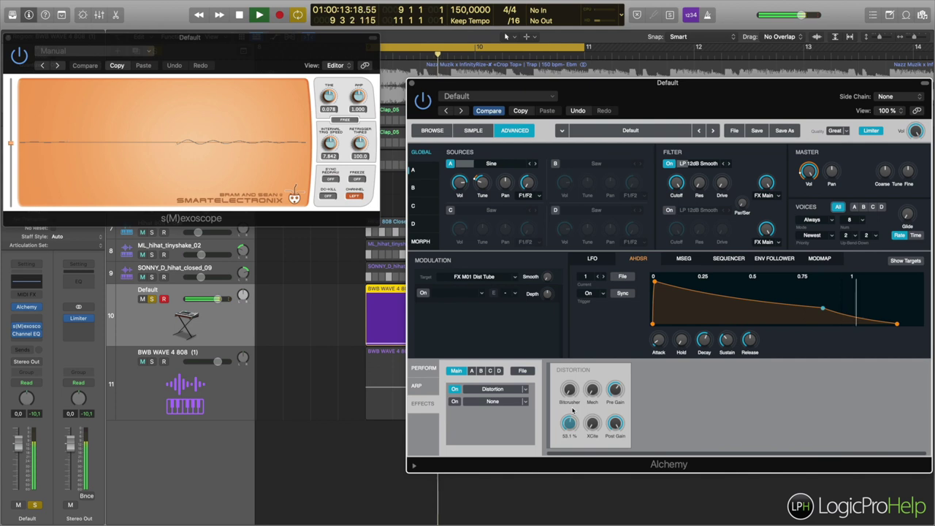
left_click_drag(576, 424, 571, 422)
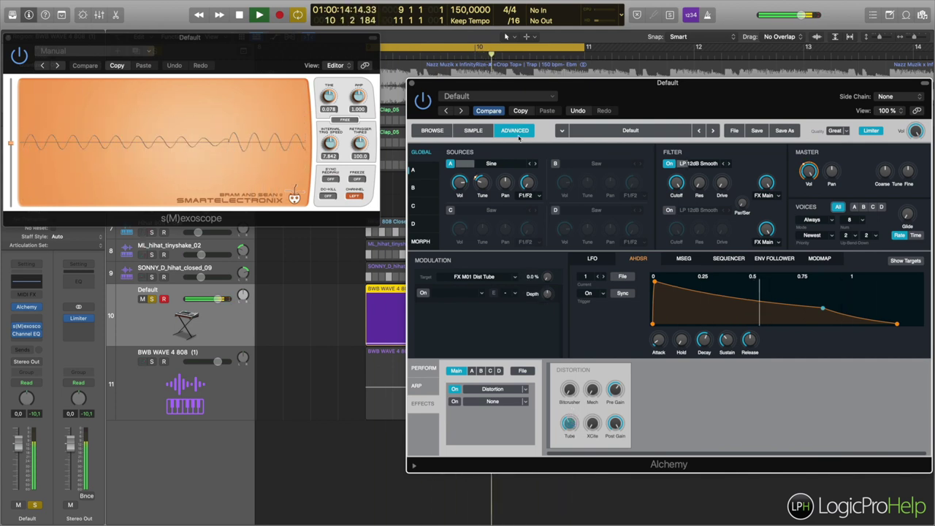
- Shorten the cycle range to end at bar 10 and audition the distorted bass
left_click_drag(520, 83, 607, 128)
key("space")
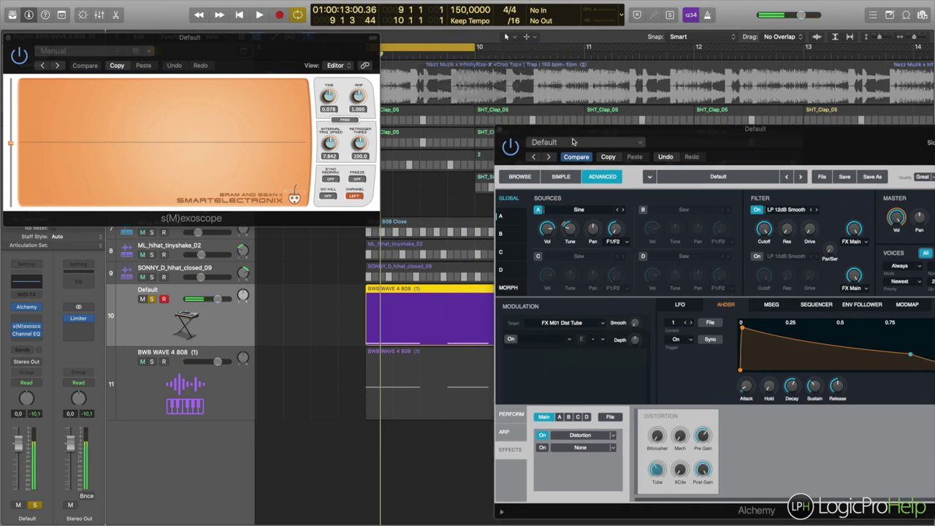
key("space")
left_click_drag(574, 145, 543, 88)
key("space")
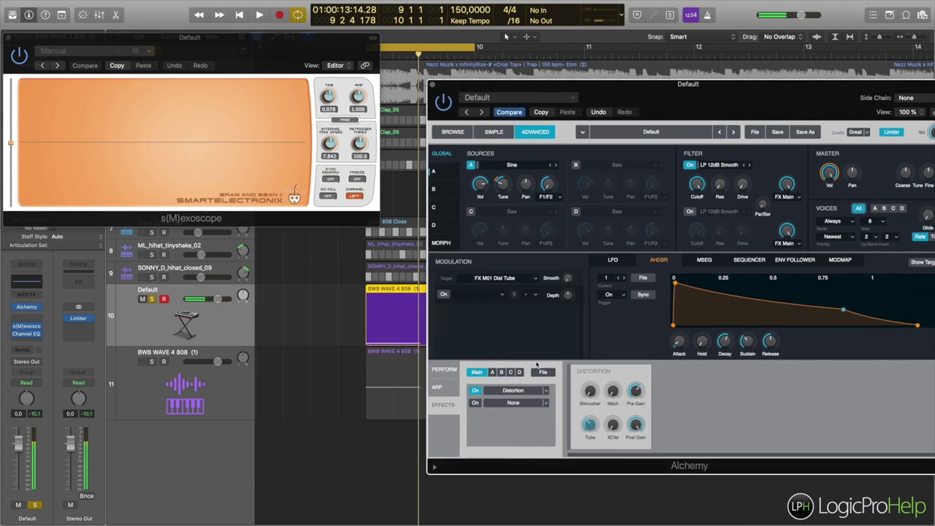
- Modulate the Distortion's Tube amount with AHDSR2 at about 39.5 % depth and audition the note
left_click(491, 295)
mouse_move(494, 315)
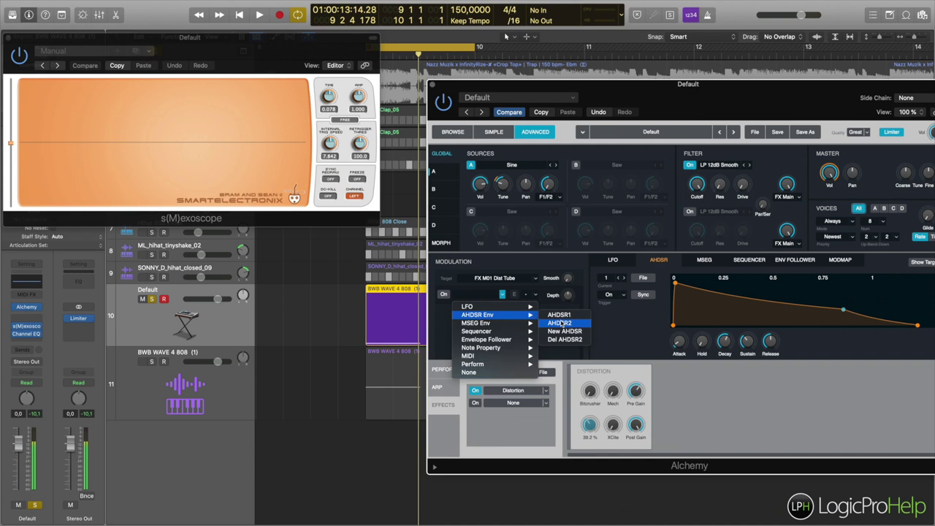
left_click(559, 322)
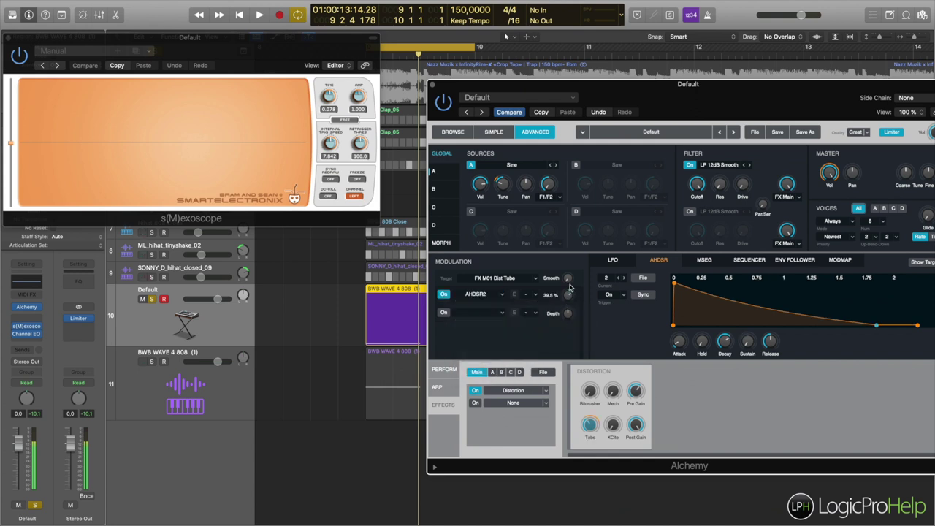
key("space")
key("space")
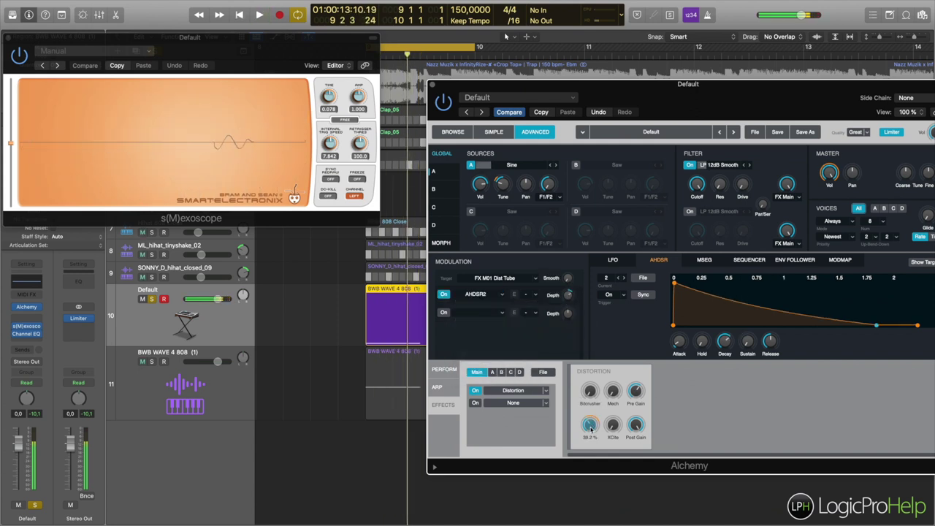
- Lower the Tube amount and set its AHDSR2 depth to 32.0 % during playback, and unsolo the Default track
key("space")
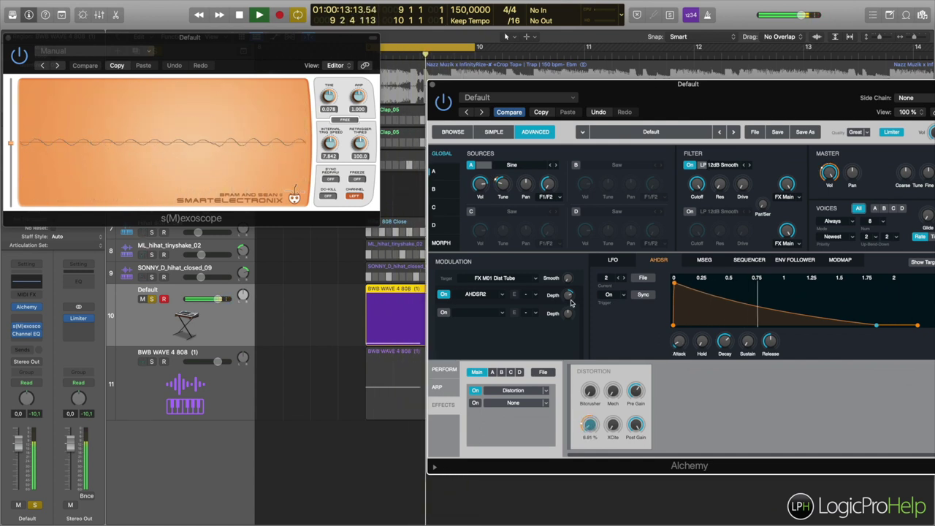
left_click_drag(571, 305, 569, 309)
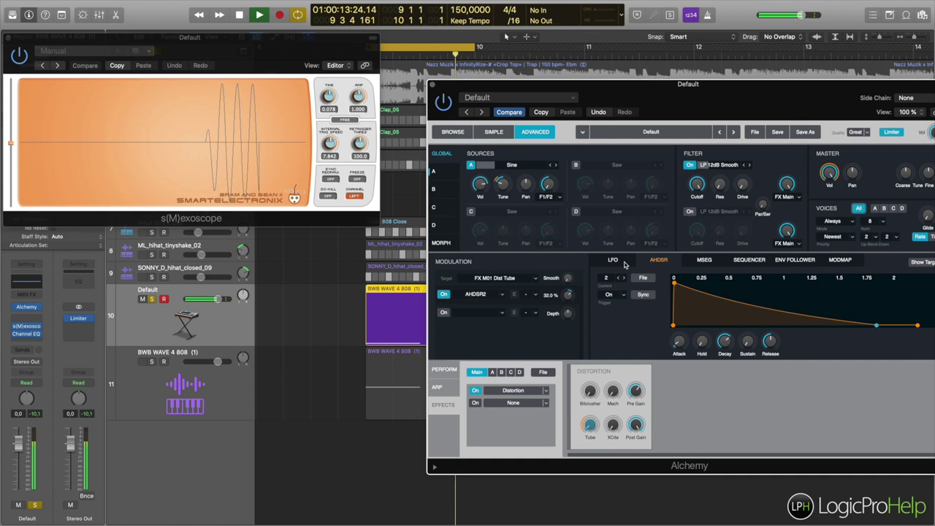
key("space")
left_click(151, 300)
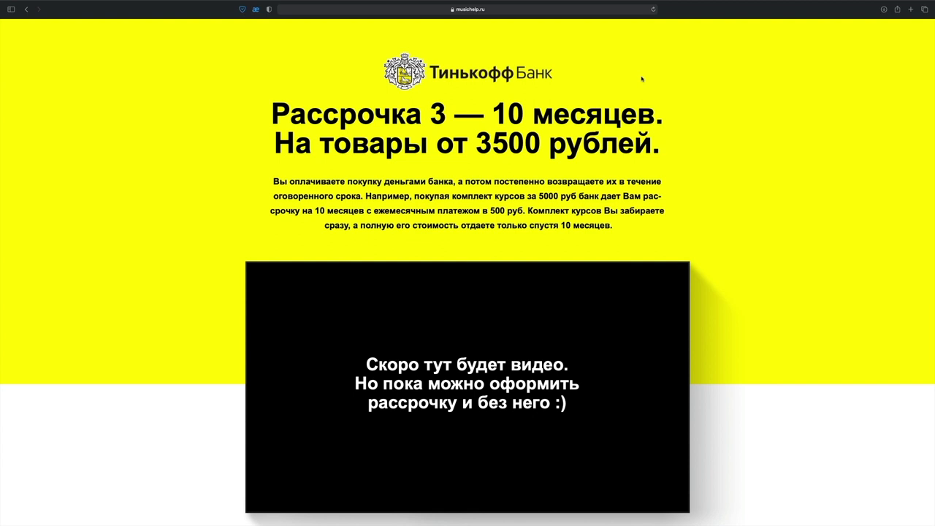
- On the musichelp.ru installment page in the browser, choose to buy the 12-course advanced Logic Pro X package in installments
scroll(642, 79, "down", 5)
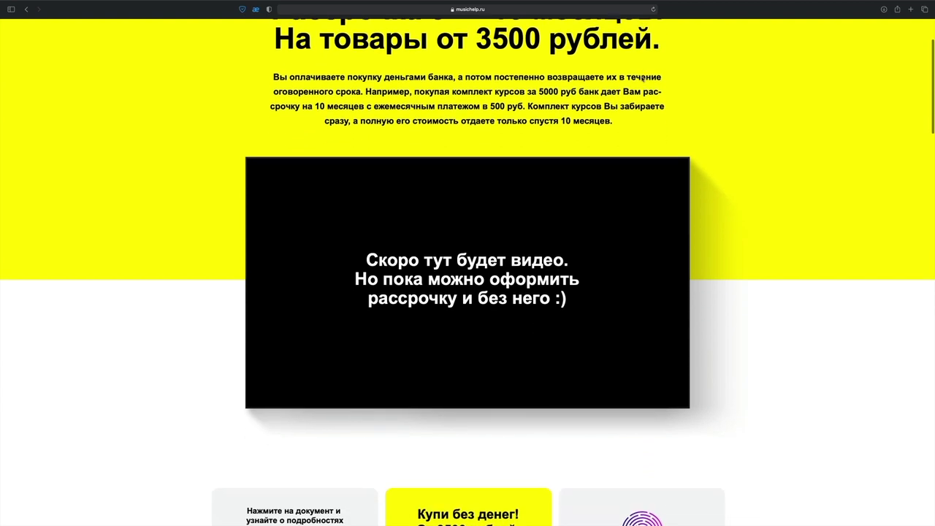
scroll(643, 79, "down", 5)
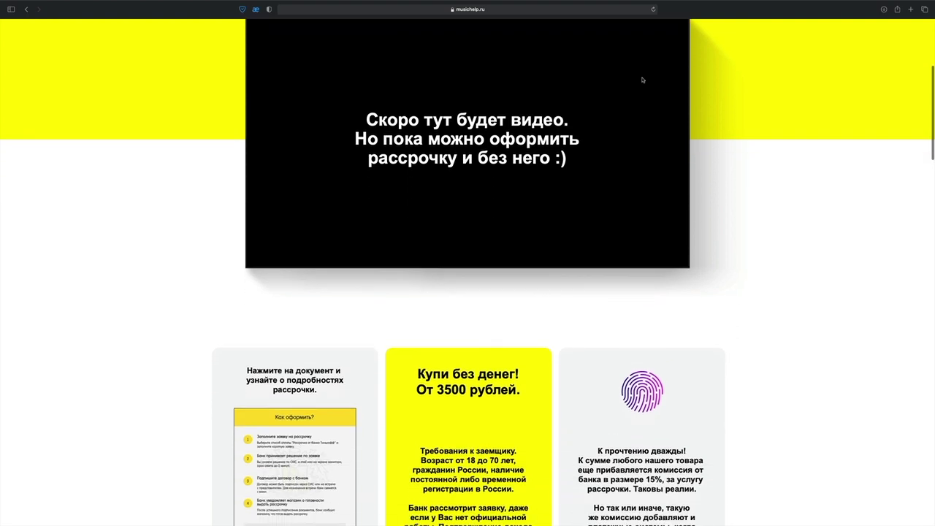
scroll(642, 79, "down", 4)
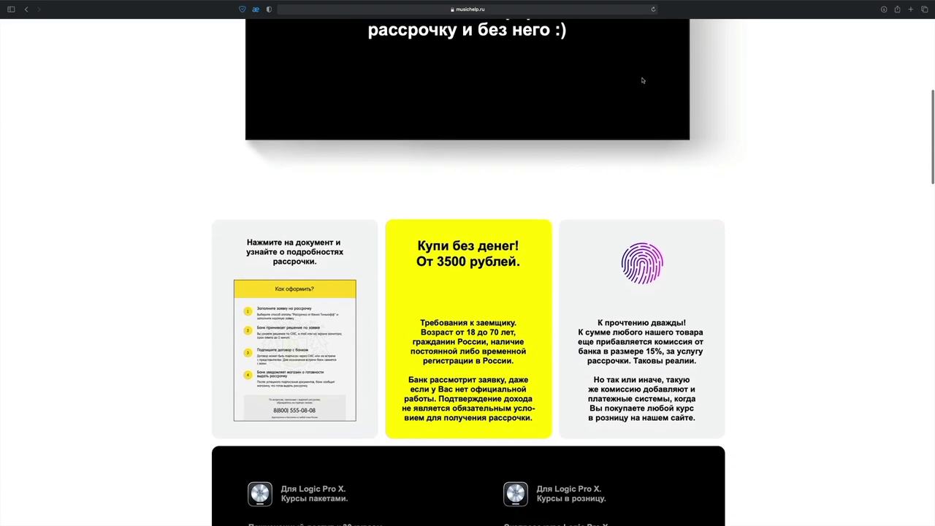
scroll(643, 80, "down", 2)
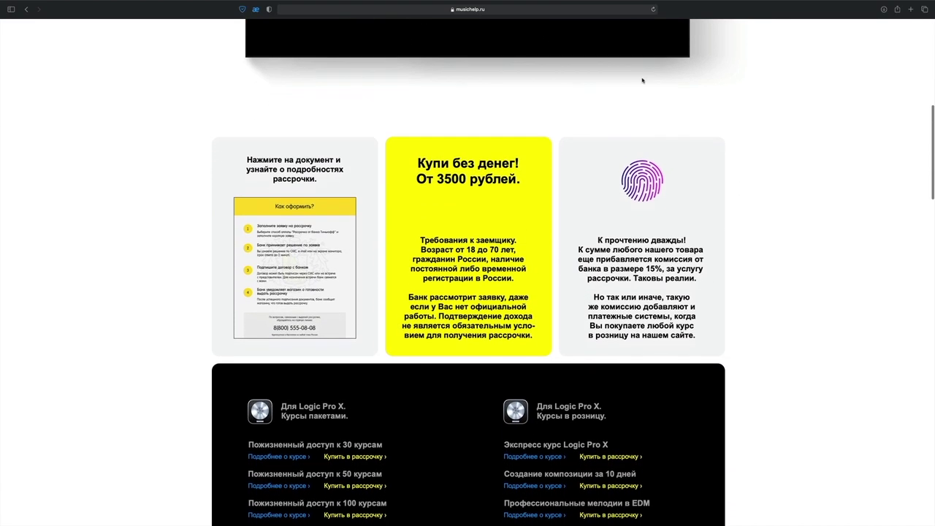
scroll(642, 80, "down", 3)
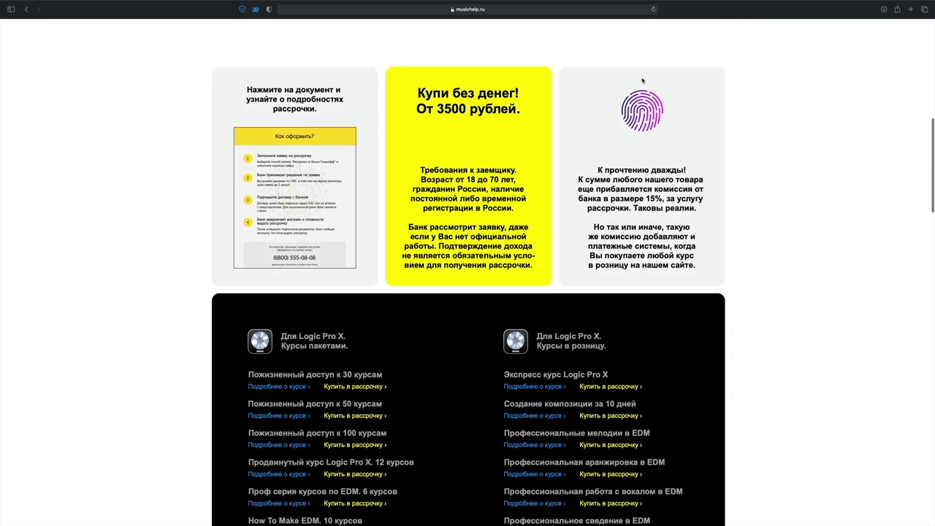
scroll(741, 113, "down", 1)
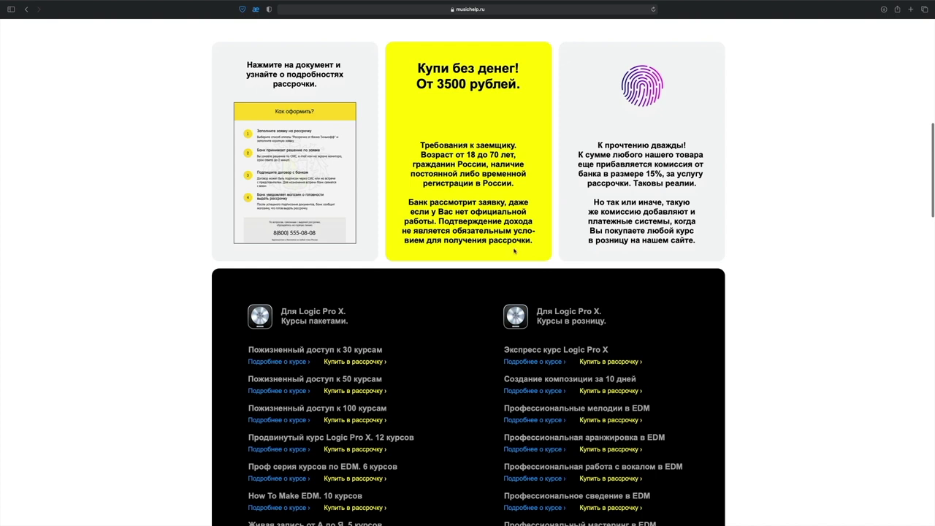
scroll(471, 296, "down", 3)
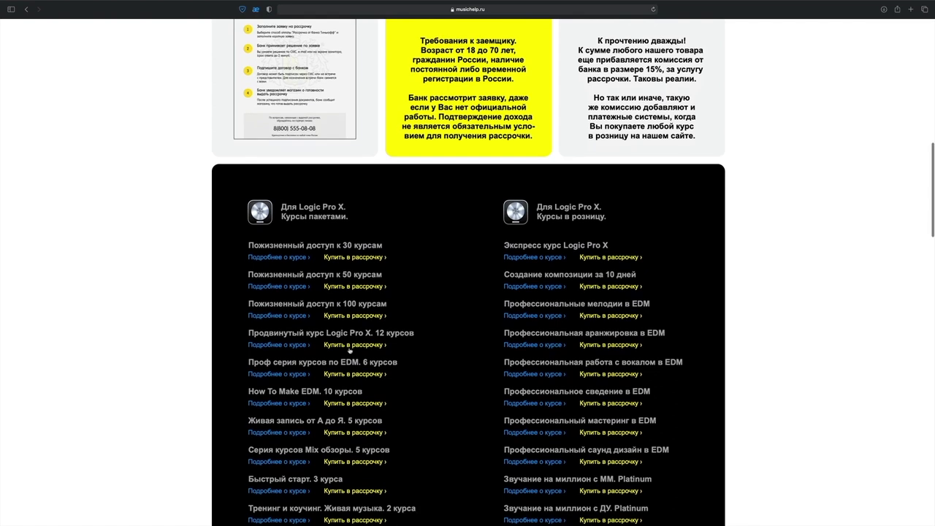
left_click(351, 346)
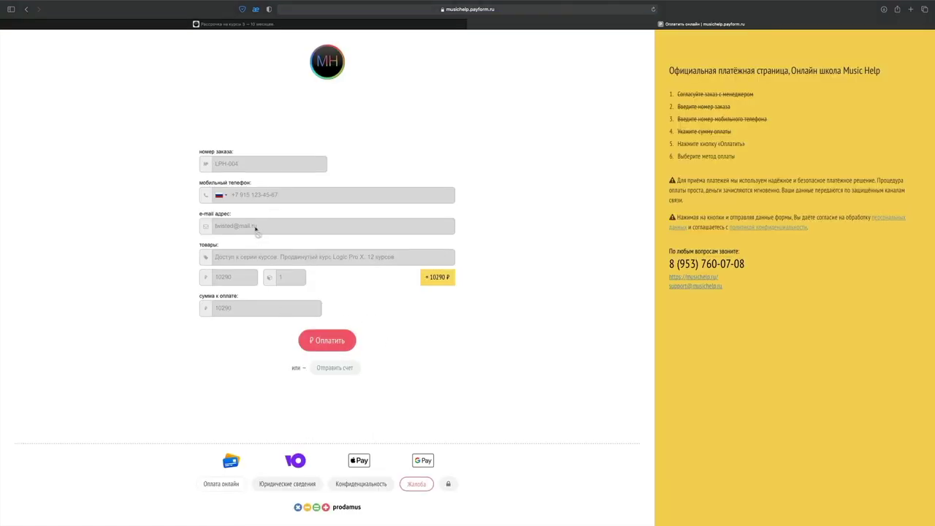
- Proceed to payment for the order and choose Tinkoff Bank's 6-month installment plan without overpayment
left_click(328, 350)
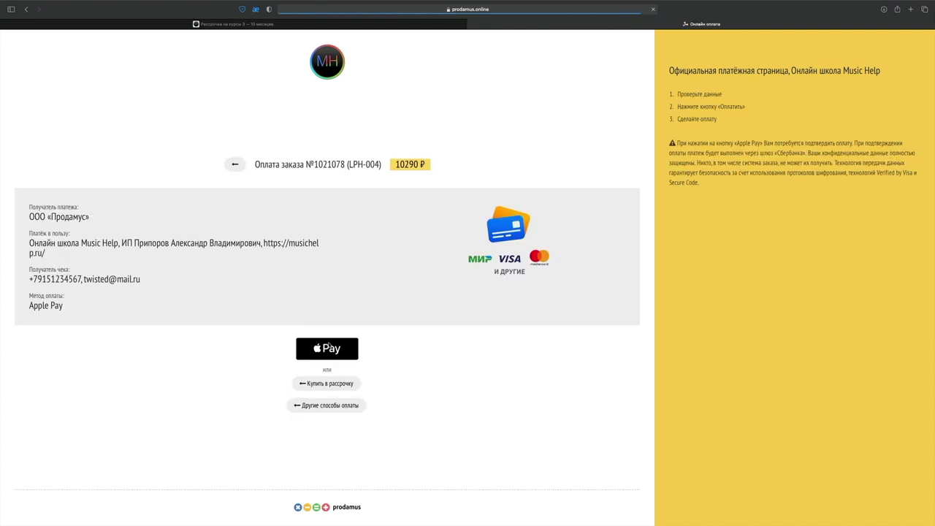
left_click(330, 385)
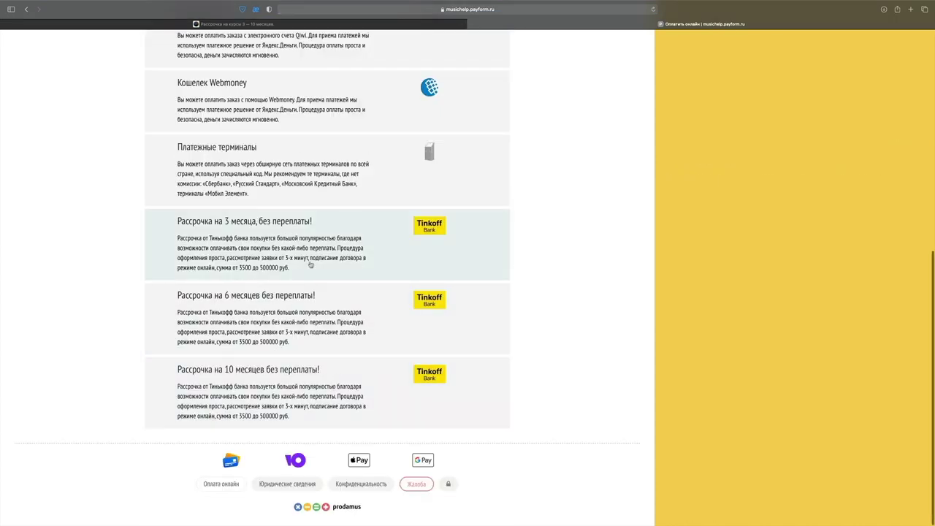
left_click(322, 309)
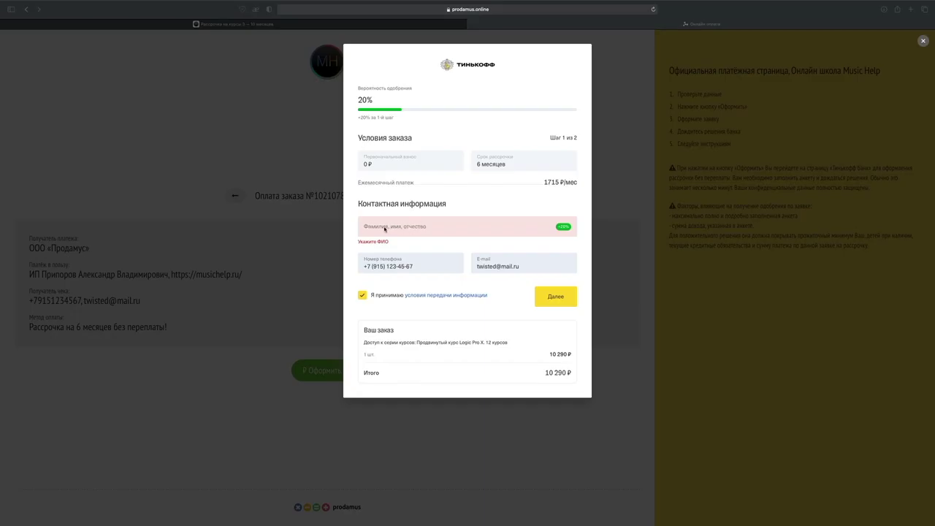
- Enter the applicant's full name in the Tinkoff form, check the phone number and submit the contact details
left_click(385, 229)
type("Иванов Иван Александрович")
left_click(428, 257)
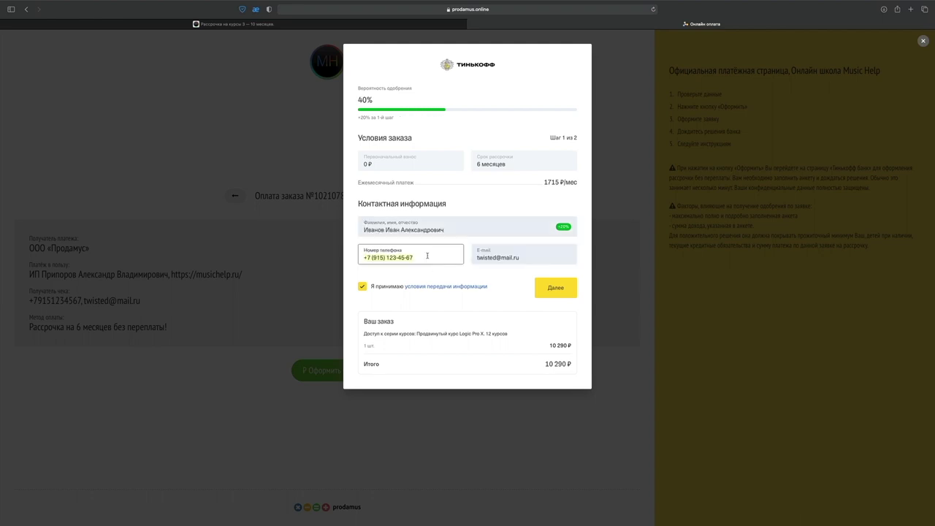
left_click(417, 258)
left_click(458, 254)
left_click(551, 288)
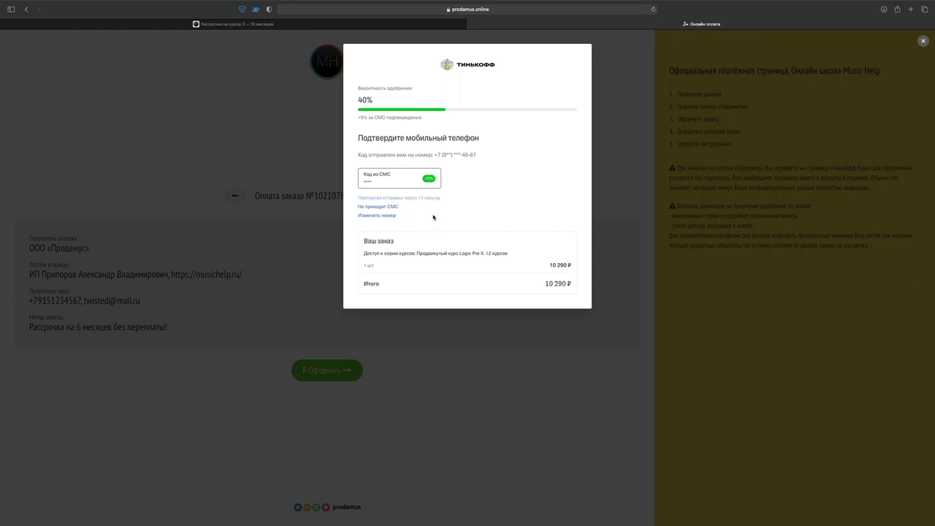
- Return to the course installment page and go back to its beginning
left_click(394, 24)
scroll(446, 169, "up", 5)
scroll(446, 170, "up", 10)
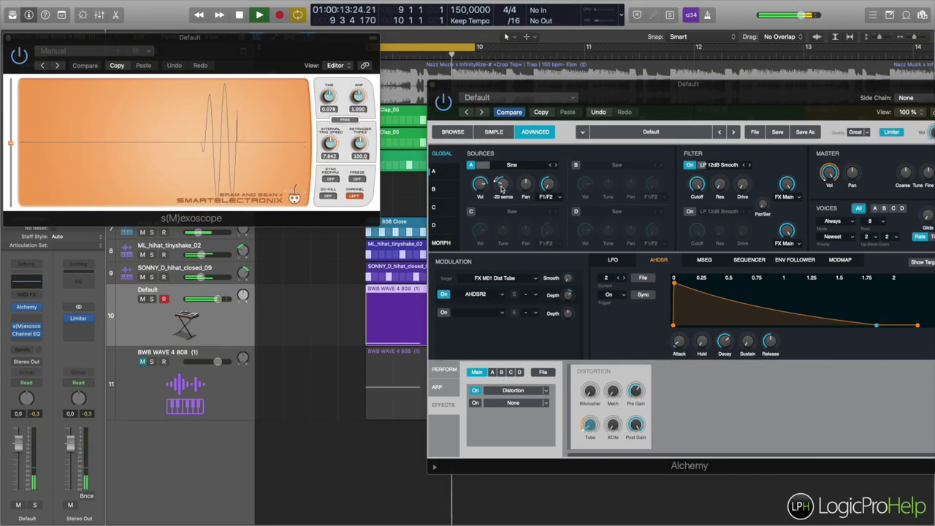
- Back in Logic Pro, set source A's Tune to -24 semitones, audition it with the beat, and switch the Distortion effect off
left_click(502, 188)
key("space")
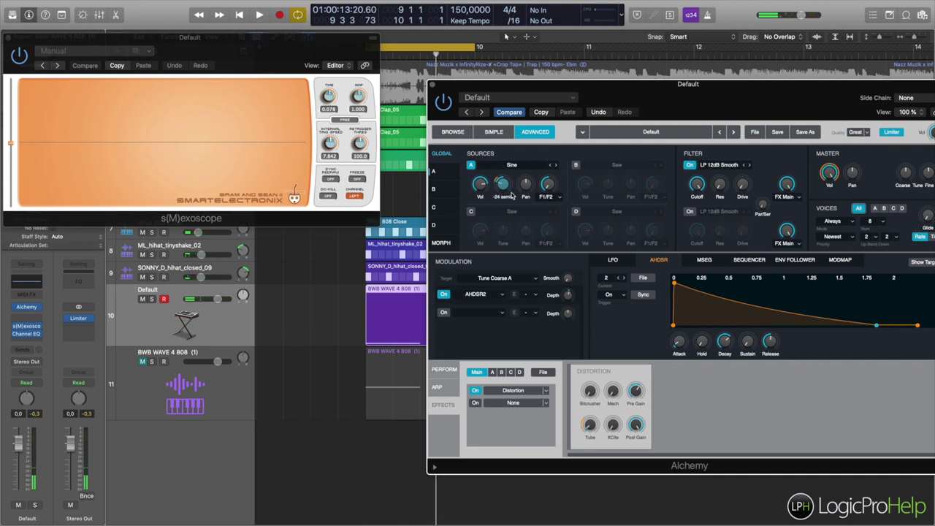
key("space")
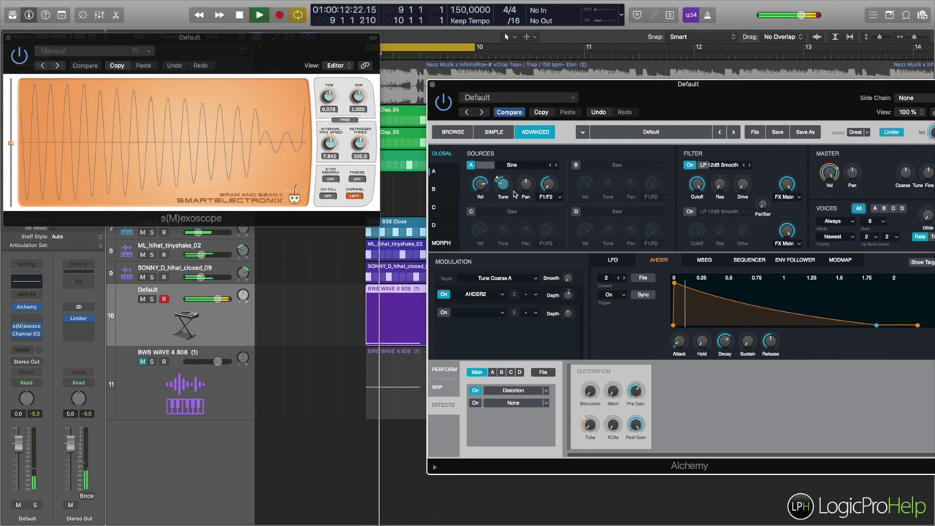
key("space")
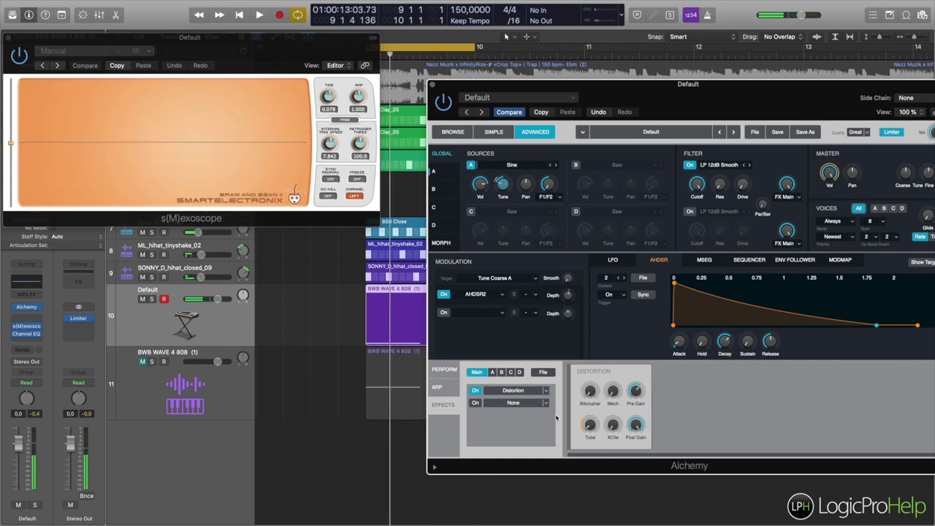
left_click(475, 392)
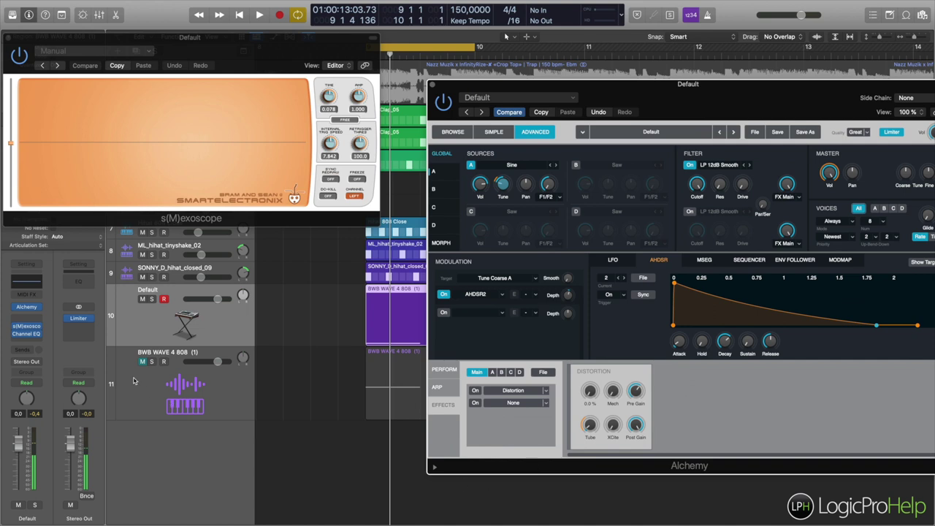
- Insert the Distortion II plug-in on the Default track's empty effect slot and start auditioning it with the beat
left_click(47, 340)
mouse_move(48, 418)
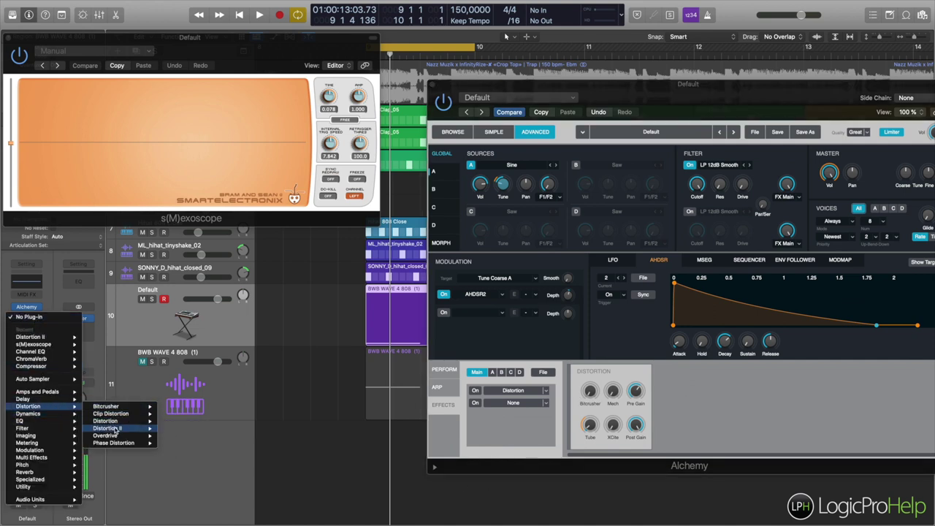
left_click(110, 429)
key("space")
left_click_drag(393, 215, 395, 260)
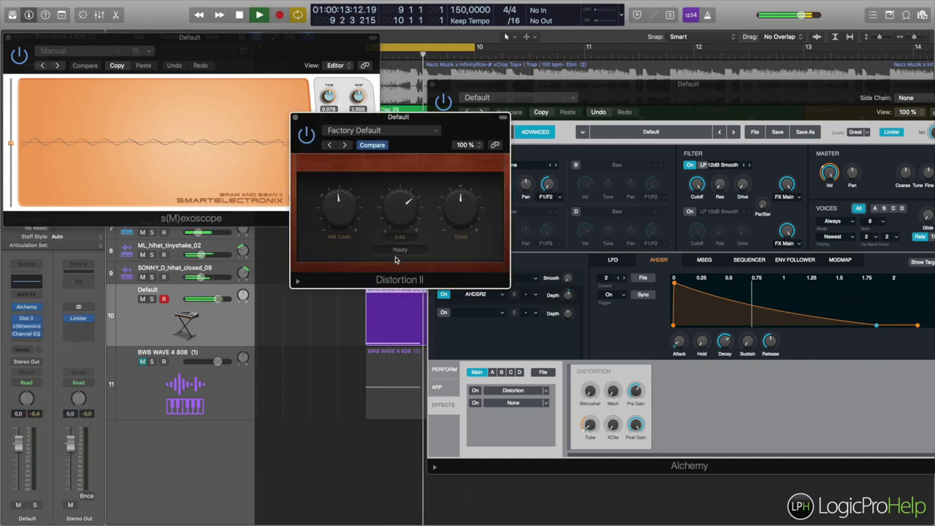
left_click_drag(398, 116, 403, 196)
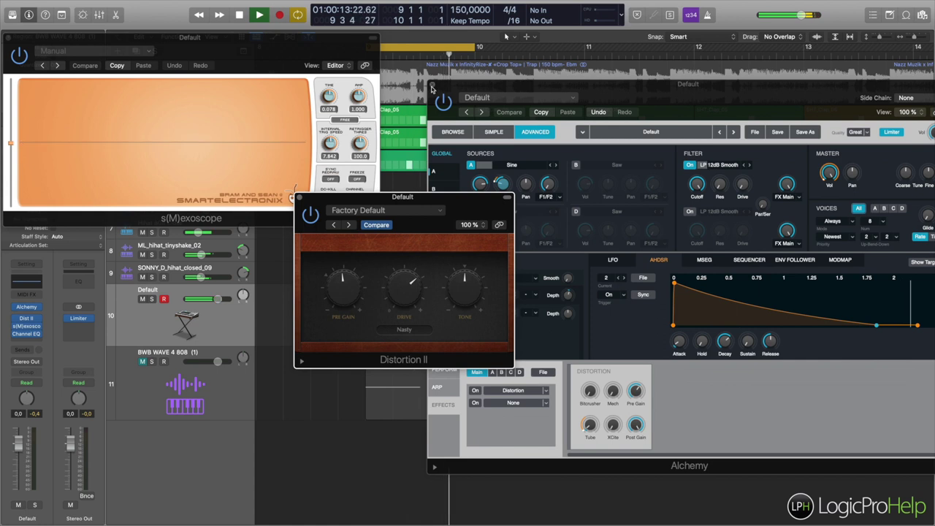
- Close the Alchemy window, extend the cycle range to bars 9–11 and audition the distorted 808 over it
left_click(431, 87)
key("space")
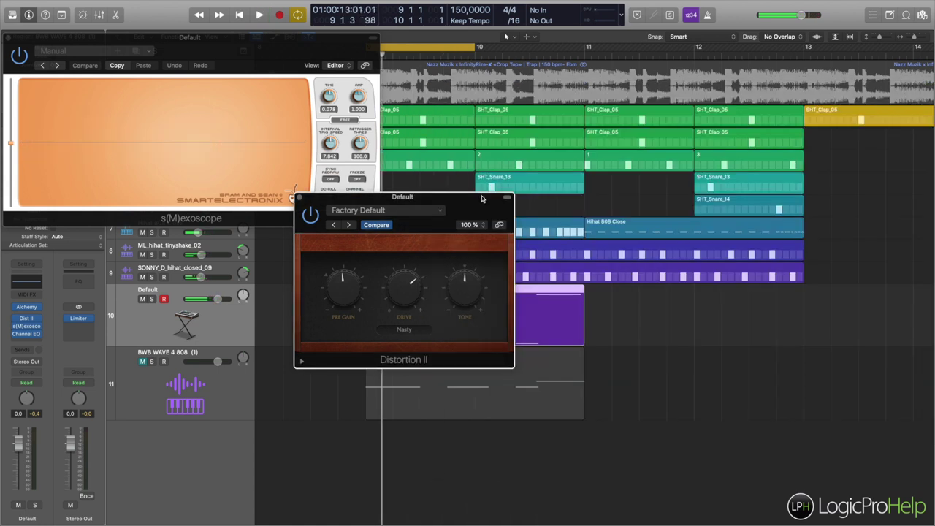
left_click_drag(475, 49, 585, 49)
key("space")
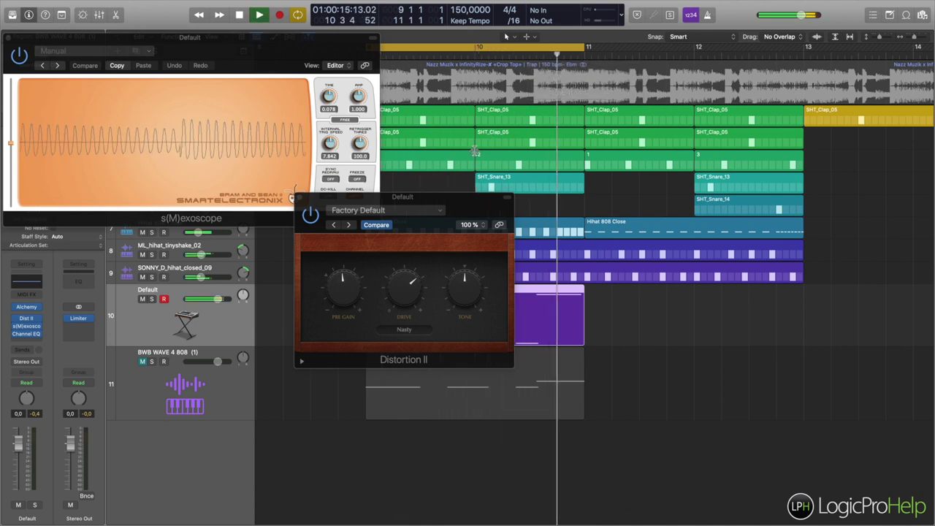
key("space")
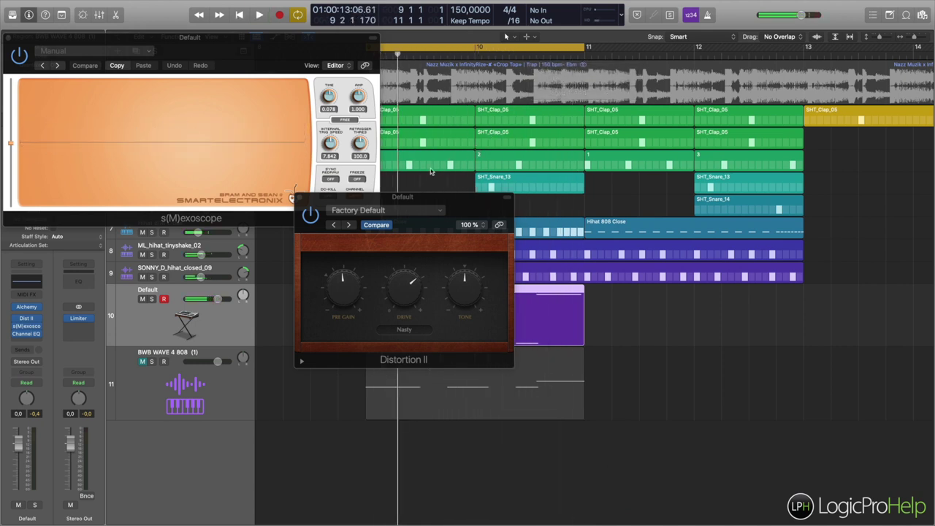
- In Alchemy, limit the voices to 1 and set Glide to about 407.6 ms in Time mode
left_click_drag(442, 203, 745, 199)
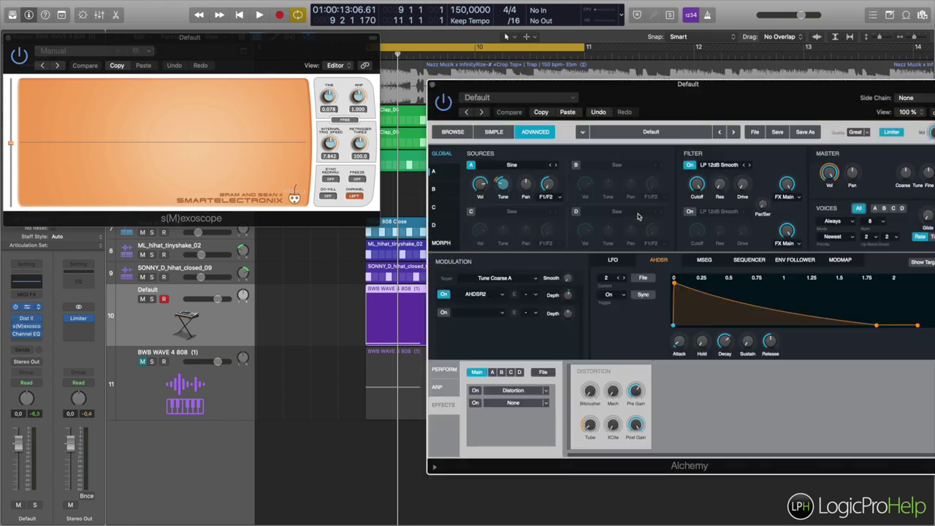
left_click_drag(658, 91, 577, 108)
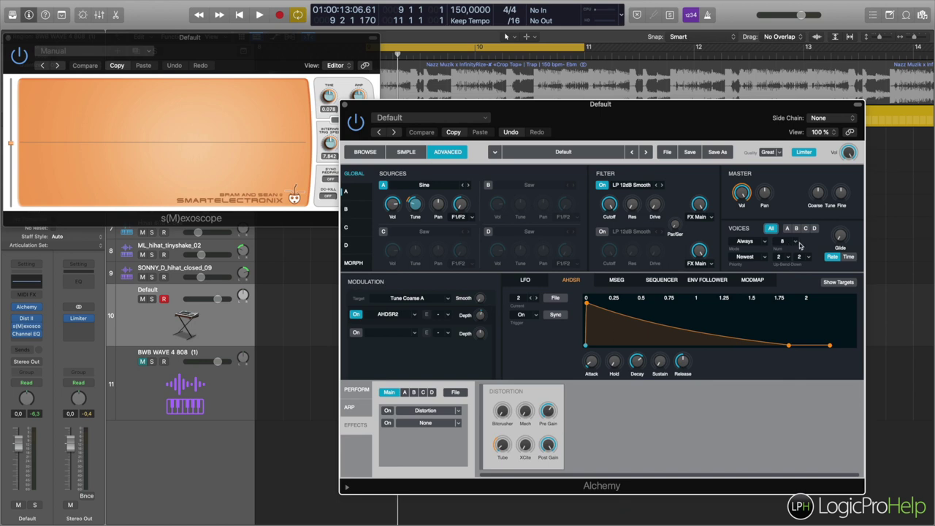
left_click(798, 244)
left_click(792, 255)
left_click_drag(840, 234, 843, 213)
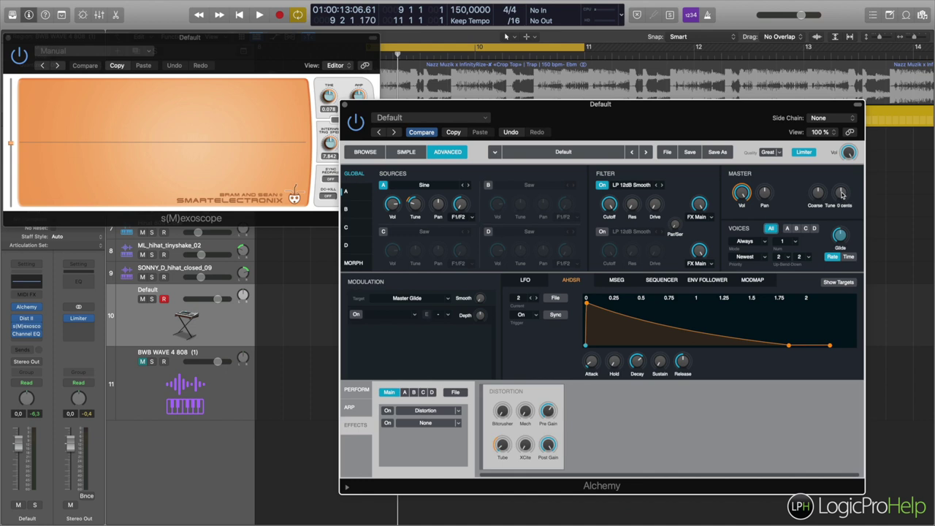
left_click(848, 258)
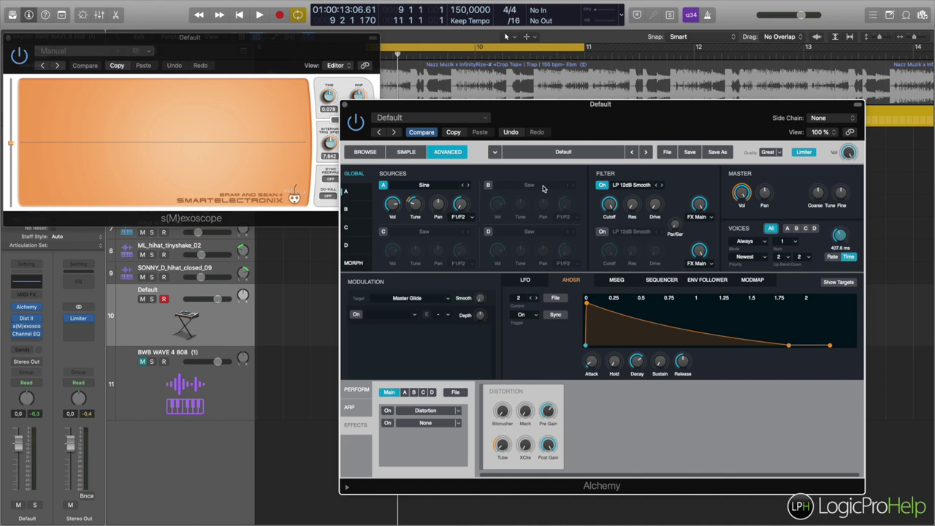
- Close the oscilloscope window, switch Glide to Rate mode and lower its amount while auditioning the 808 with the beat
key("space")
left_click(8, 38)
mouse_move(412, 114)
left_mouse_down()
mouse_move(455, 130)
mouse_move(679, 291)
mouse_move(672, 271)
mouse_move(421, 108)
left_mouse_up()
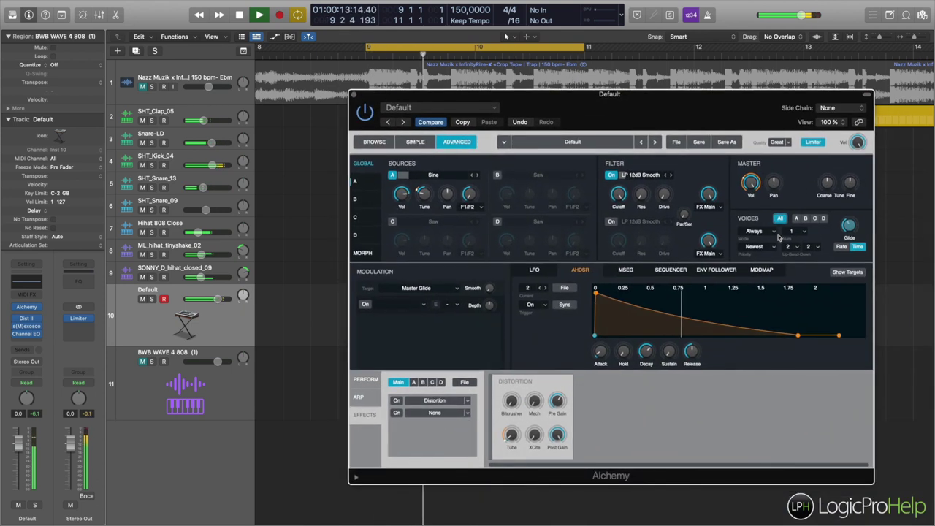
mouse_move(844, 233)
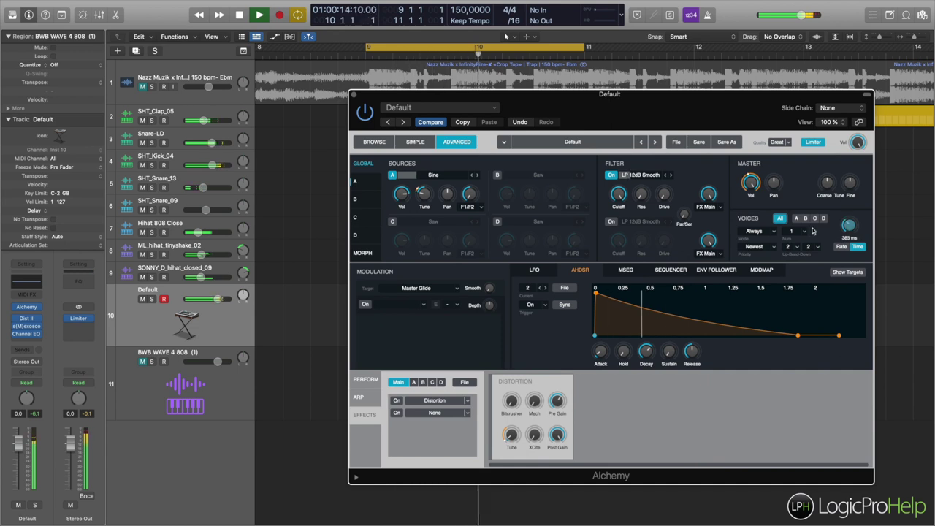
left_click(841, 246)
left_click_drag(847, 231, 849, 224)
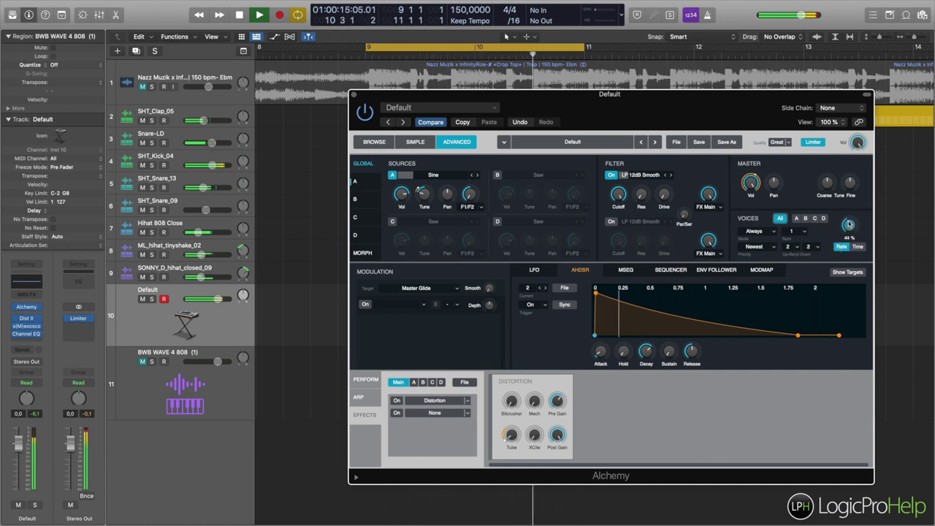
left_click_drag(849, 224, 846, 236)
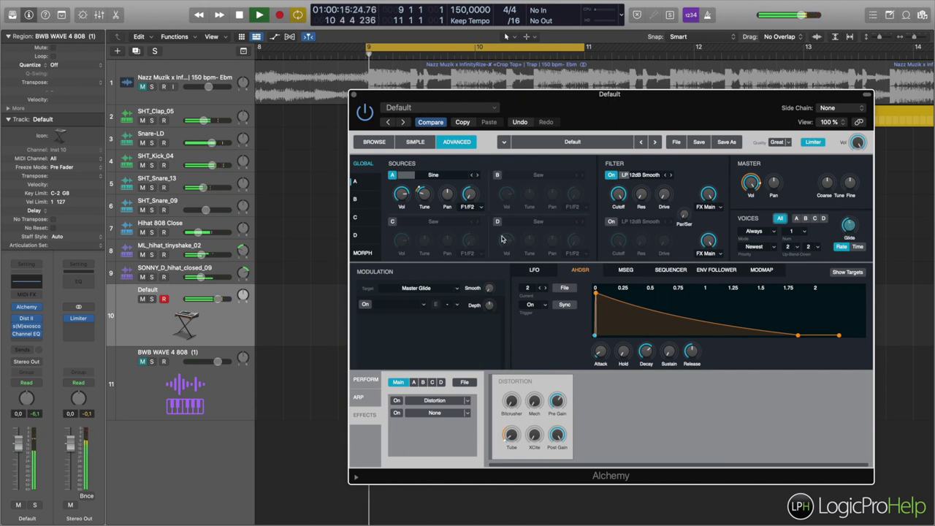
key("space")
- Set source A's Tune to -36 semitones and audition the 808 with the beat
left_click_drag(427, 196, 427, 200)
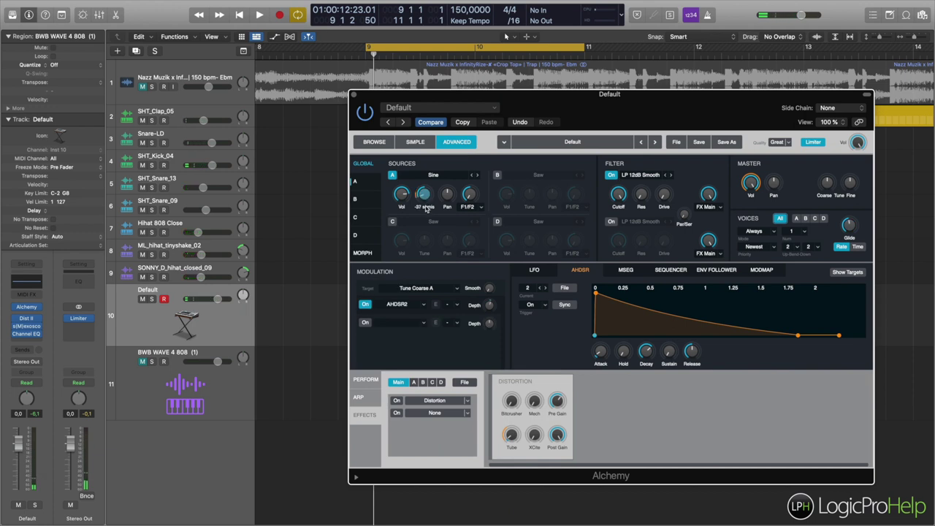
key("space")
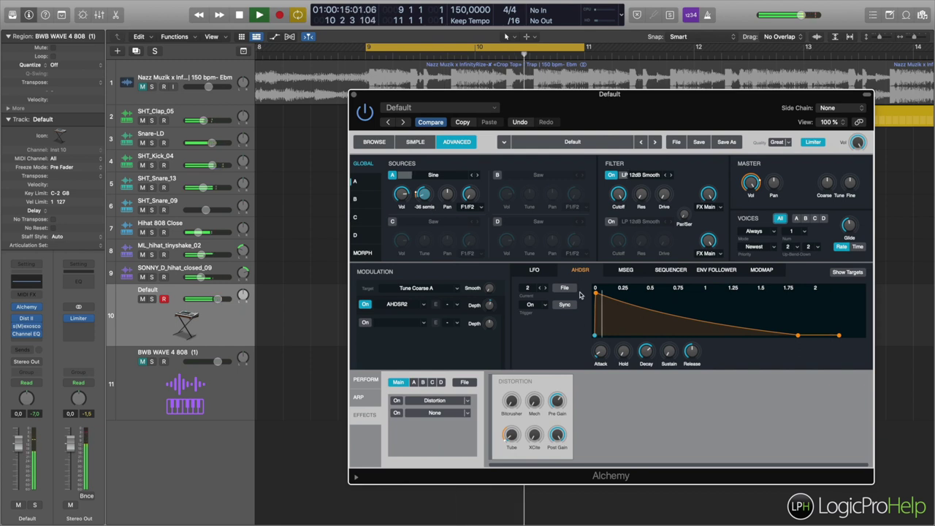
key("space")
- Display AHDSR 1, raise its sustain level to nearly the peak and audition the longer 808
left_click(529, 289)
left_click(531, 300)
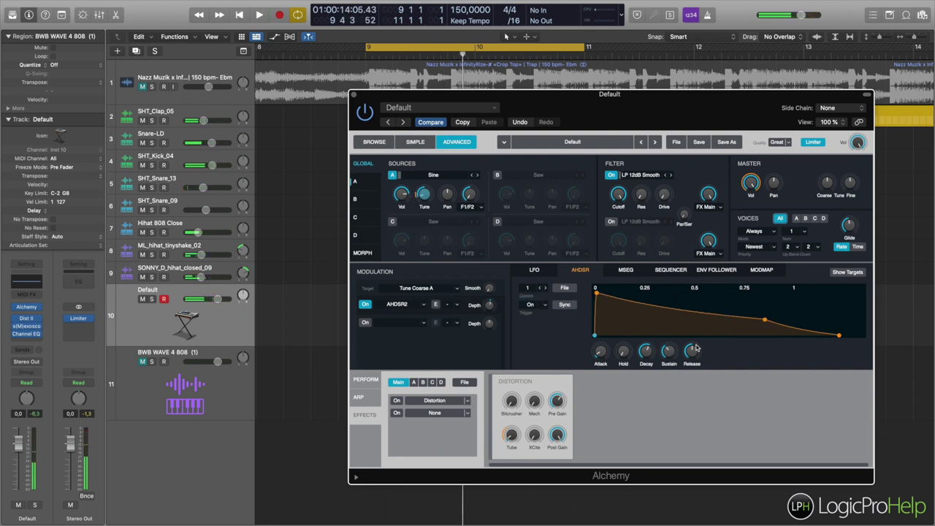
left_click_drag(746, 325, 755, 308)
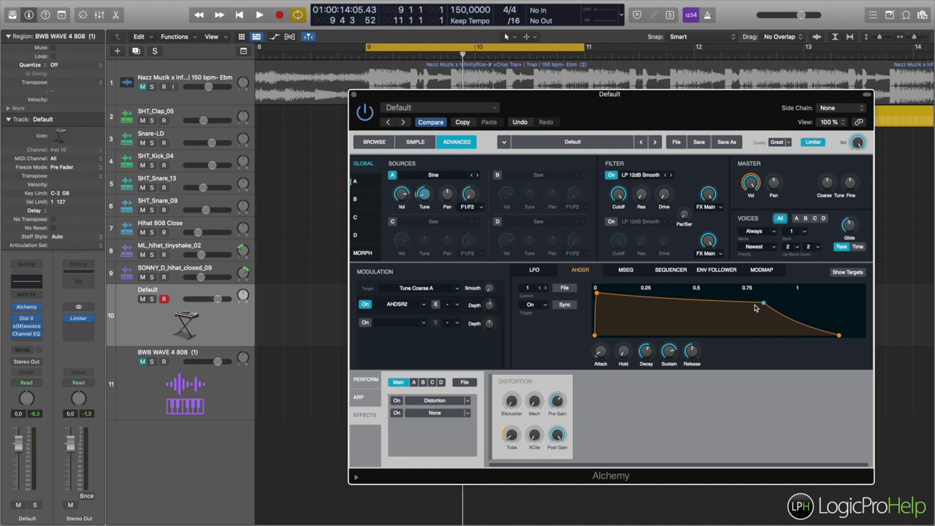
key("space")
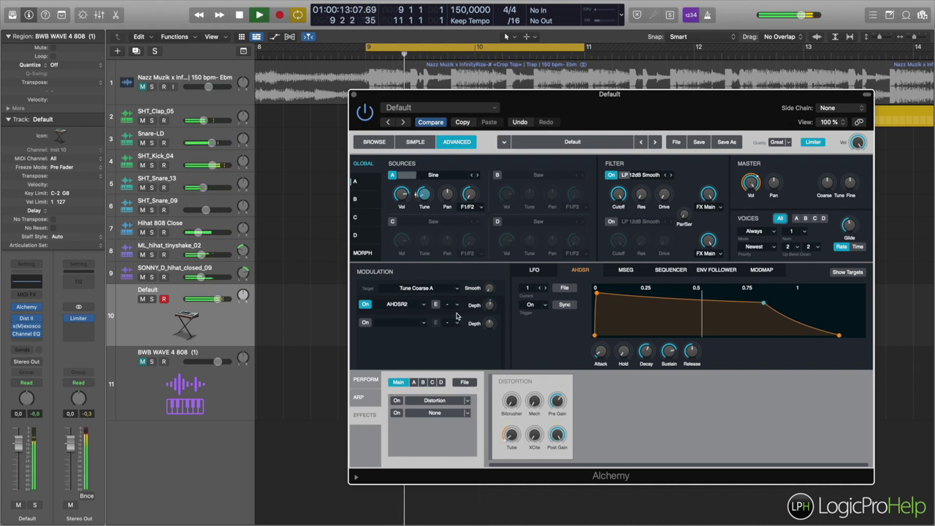
key("space")
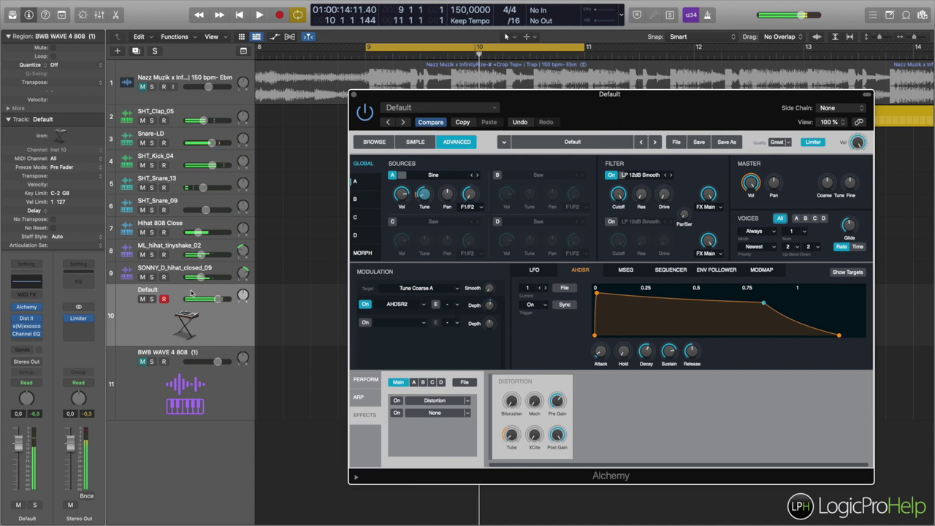
- Solo the Default track, stop playback, and close the Distortion II window, keeping Alchemy fully in view
left_click(151, 301)
key("space")
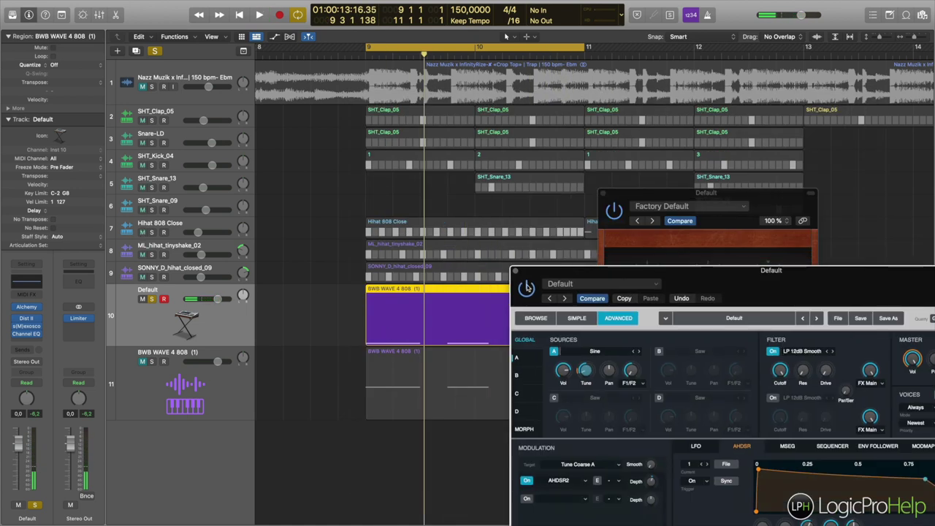
left_click_drag(536, 276, 523, 311)
left_click(604, 195)
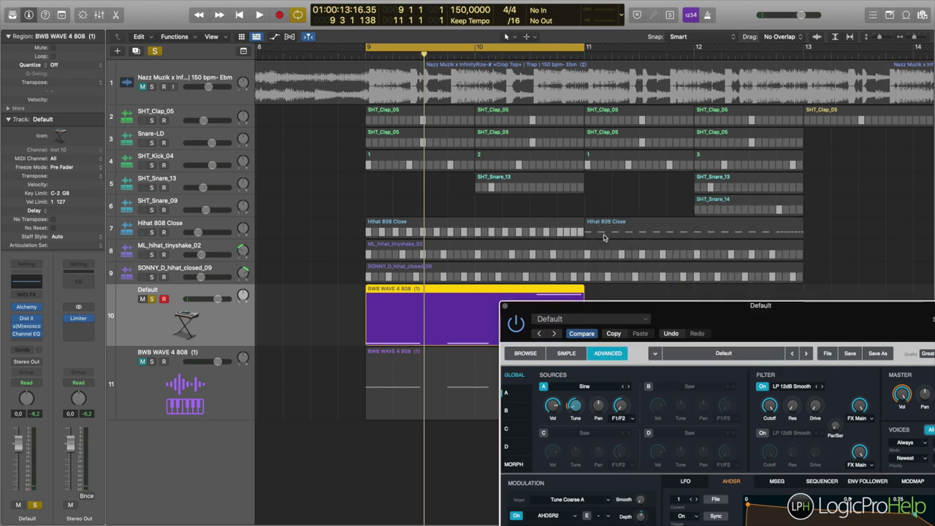
left_click_drag(595, 312, 443, 131)
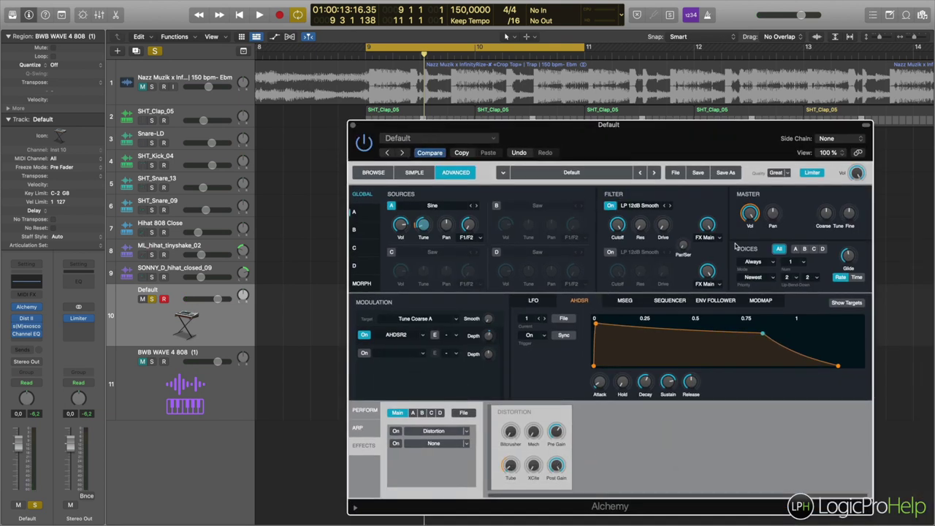
left_click(773, 261)
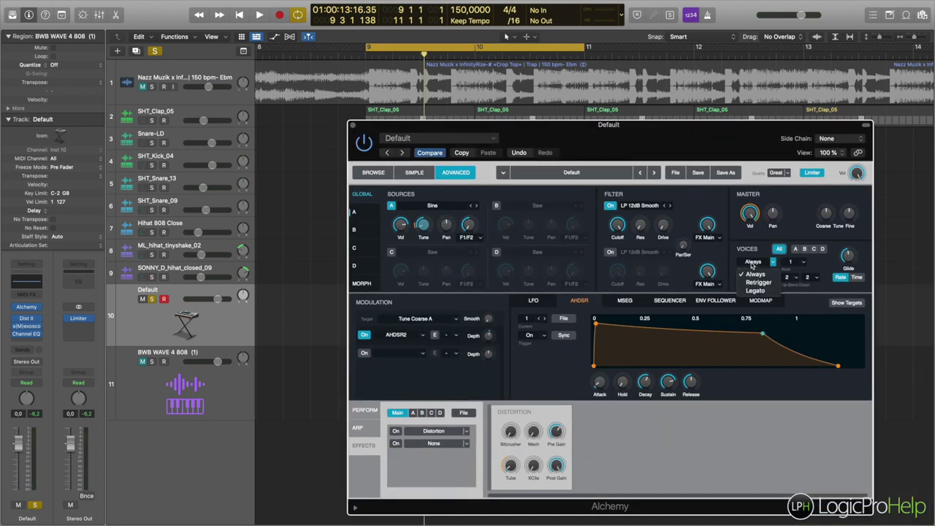
left_click(640, 134)
mouse_move(850, 259)
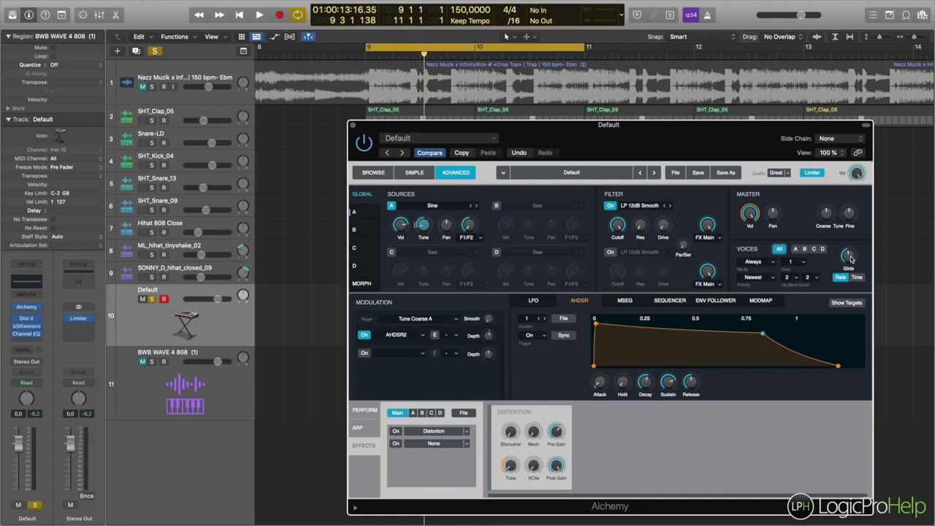
- Open the Default track's 808 region in the Piano Roll and examine its last two notes
left_click_drag(465, 133, 737, 102)
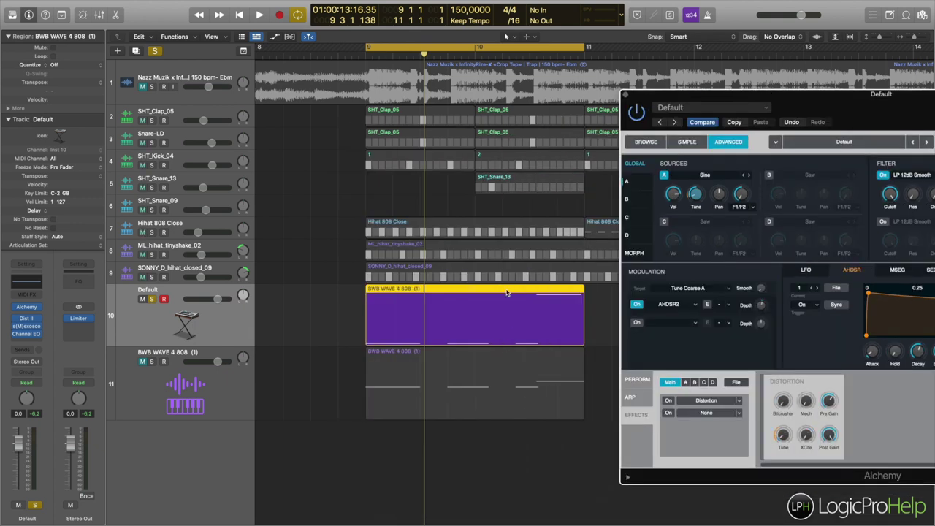
double_click(508, 293)
scroll(438, 434, "right", 8)
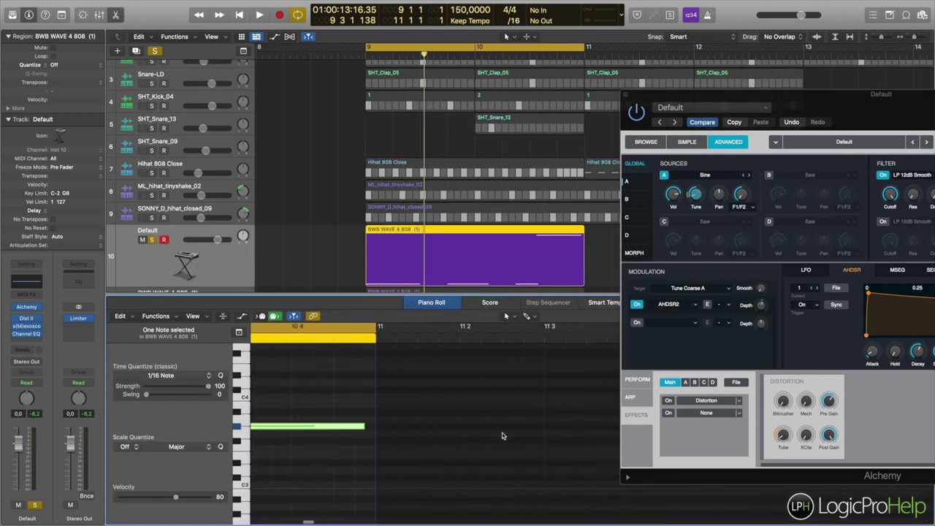
scroll(439, 434, "left", 5)
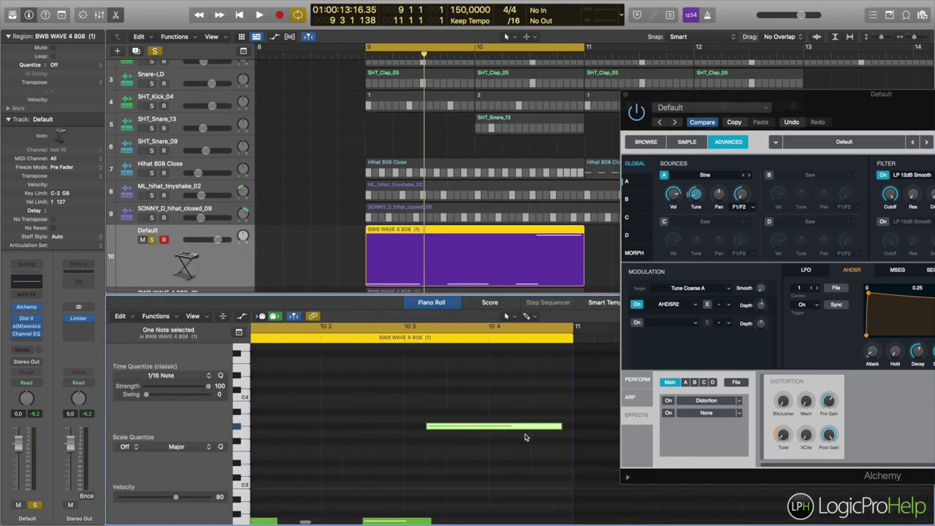
scroll(475, 460, "down", 3)
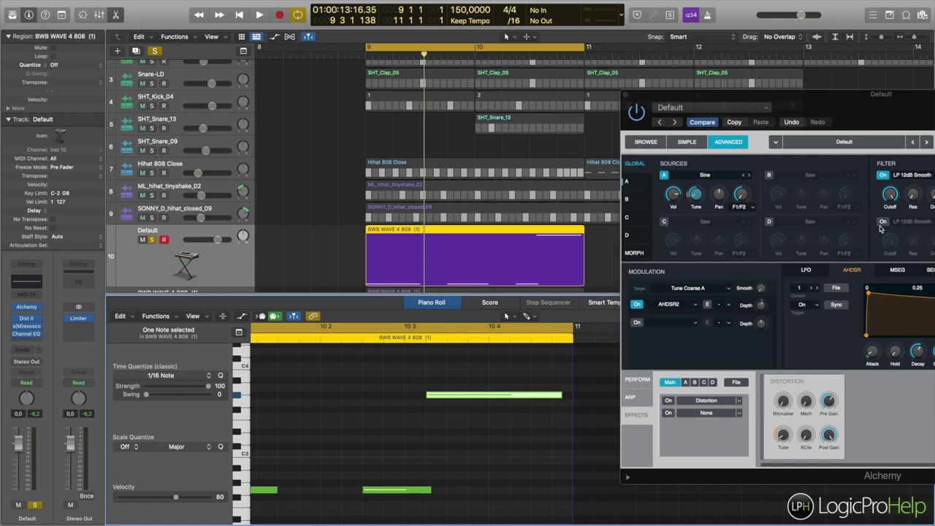
- Set Alchemy's voice mode to Legato, close its window and audition the soloed 808 pattern
left_click_drag(838, 97, 789, 89)
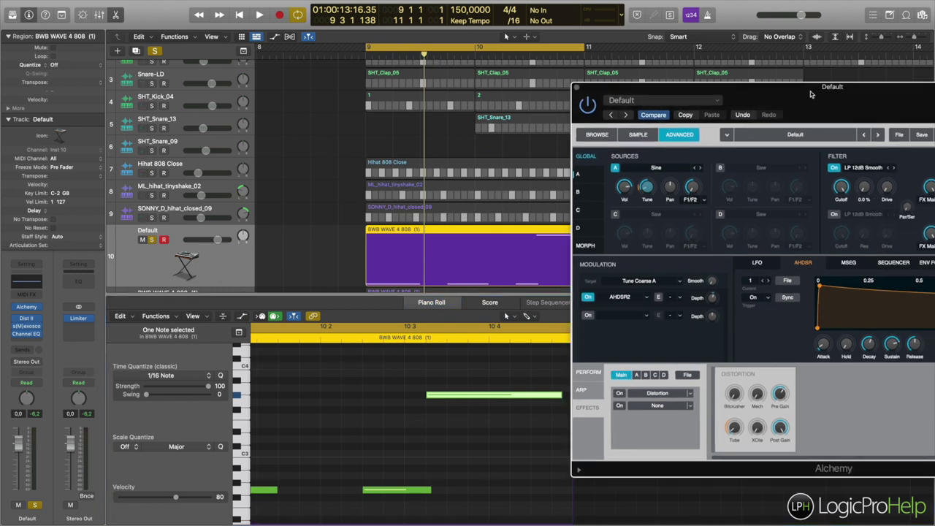
left_click(859, 218)
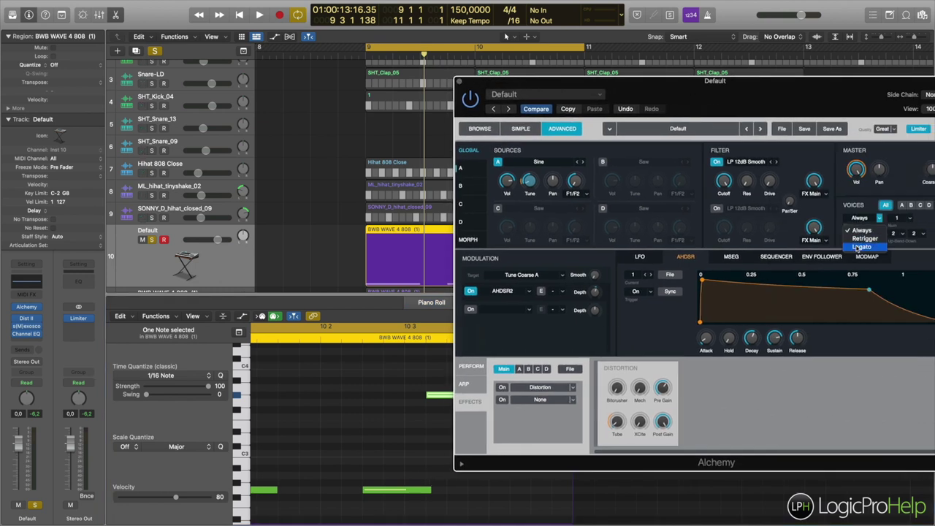
left_click(859, 247)
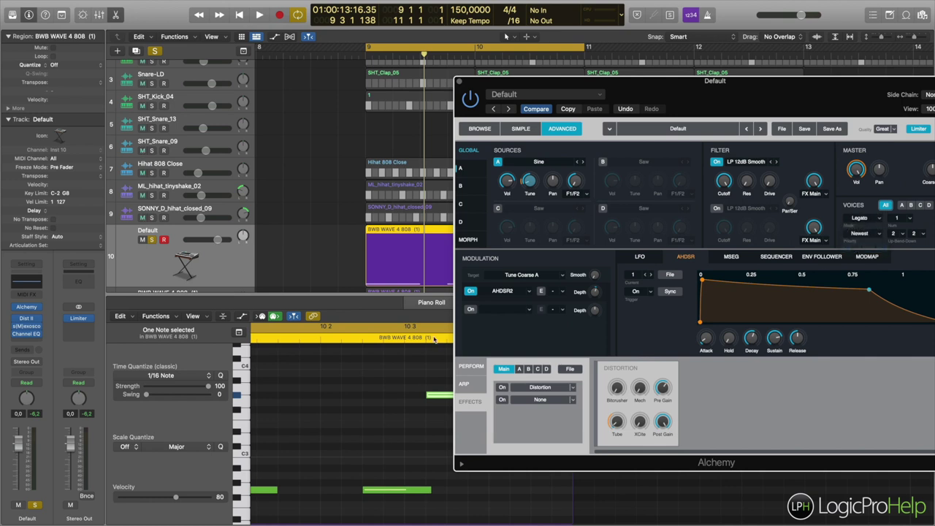
left_click(460, 85)
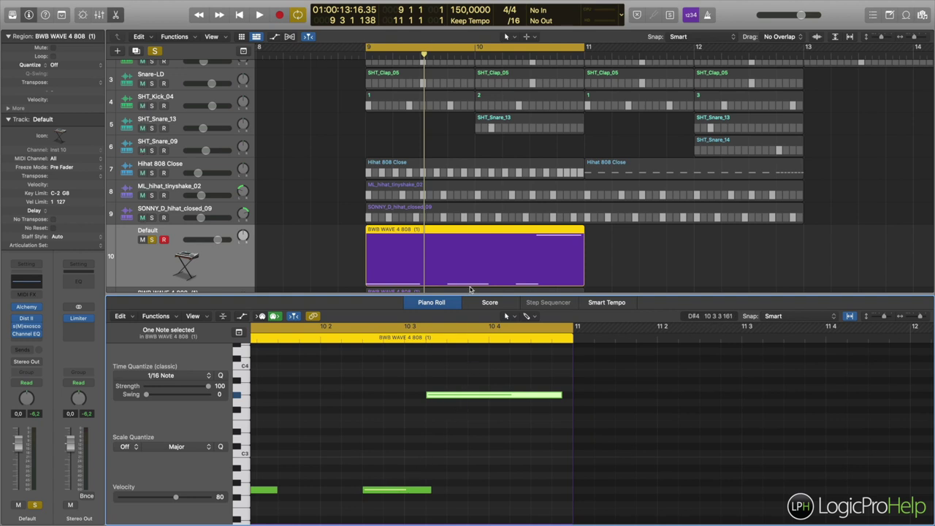
key("space")
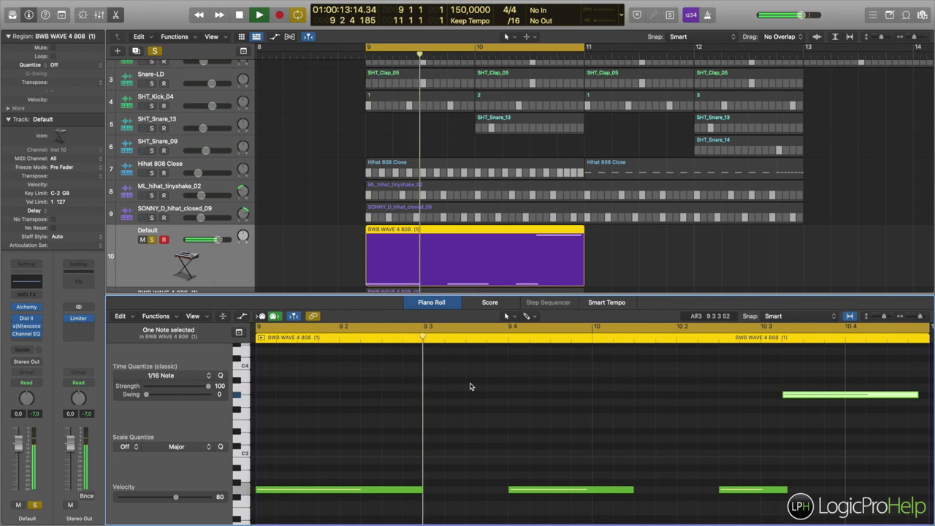
key("space")
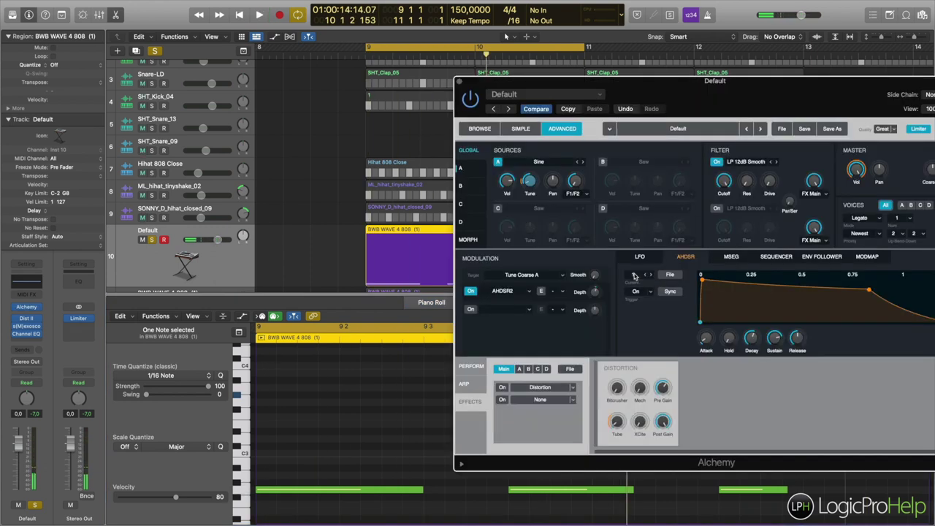
- Show the AHDSR 2 envelope in Alchemy and move the plug-in window fully into view
mouse_move(706, 338)
left_click(635, 276)
left_click(636, 294)
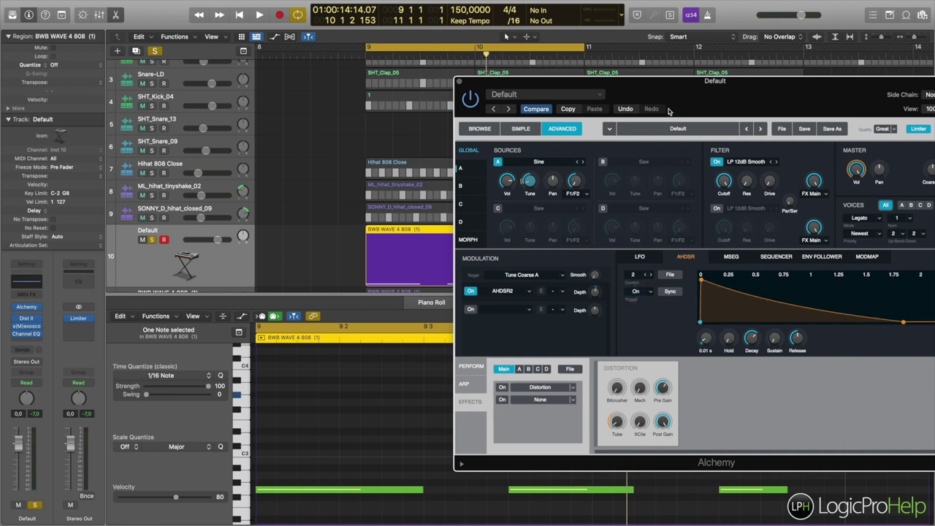
left_click_drag(668, 111, 535, 111)
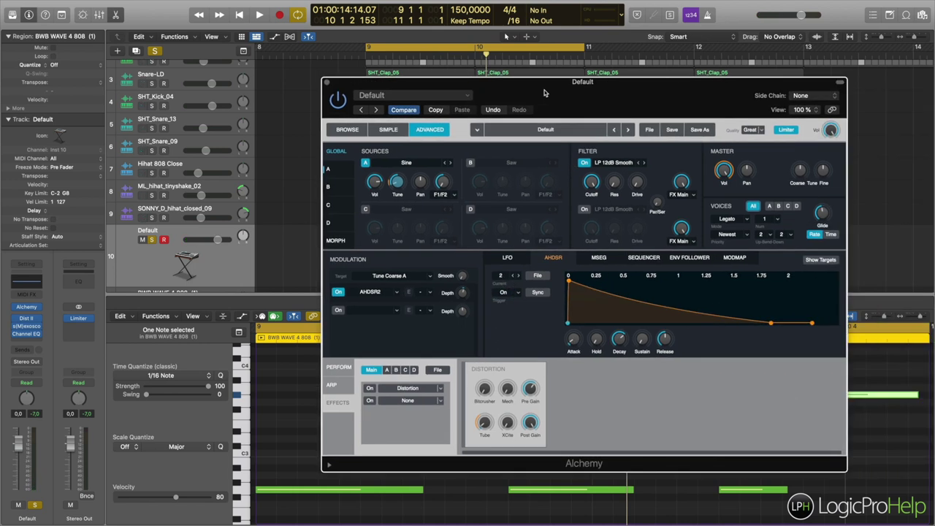
- Review the Drive setting in Distortion II, audition the soloed 808, and close both plug-in windows
left_click(27, 320)
left_click(706, 277)
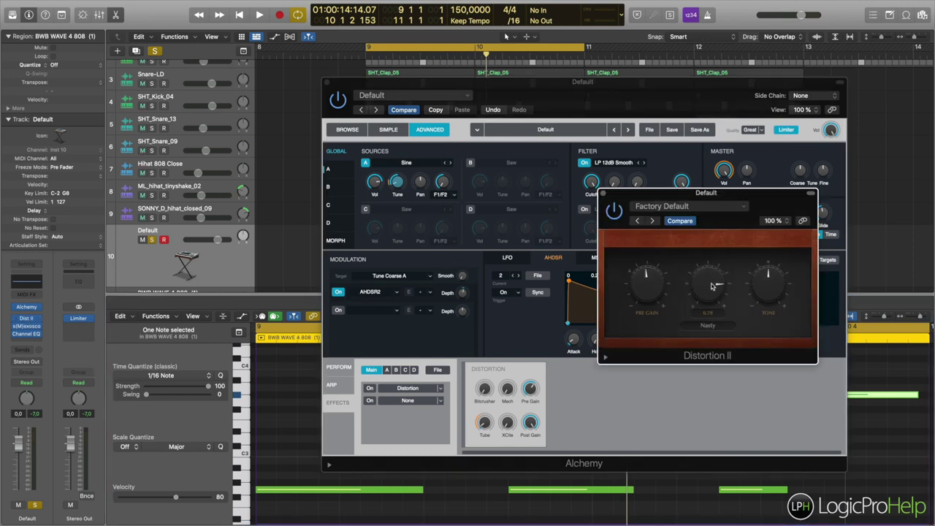
key("space")
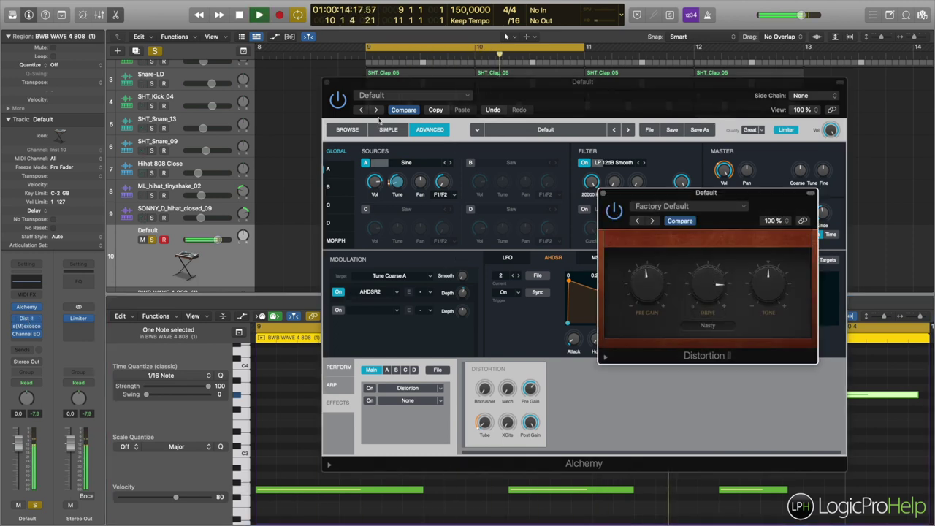
left_click(602, 195)
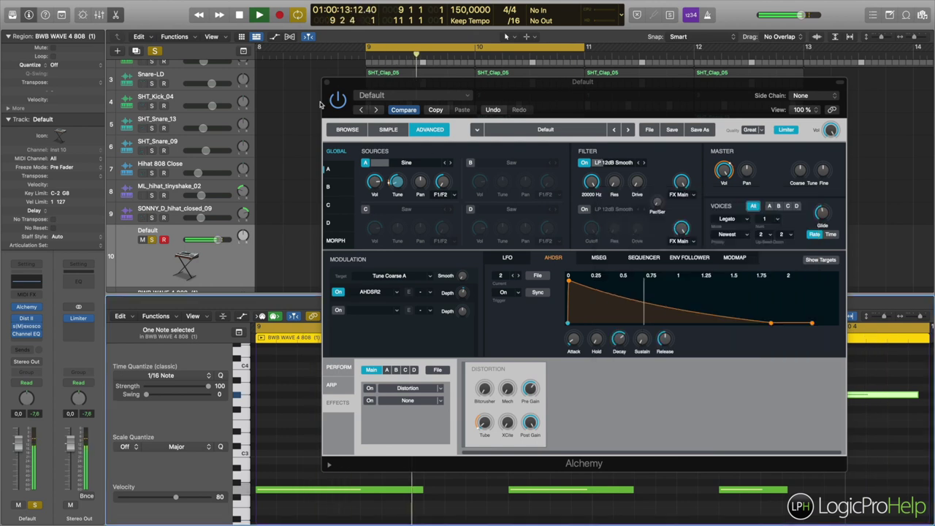
key("super+w")
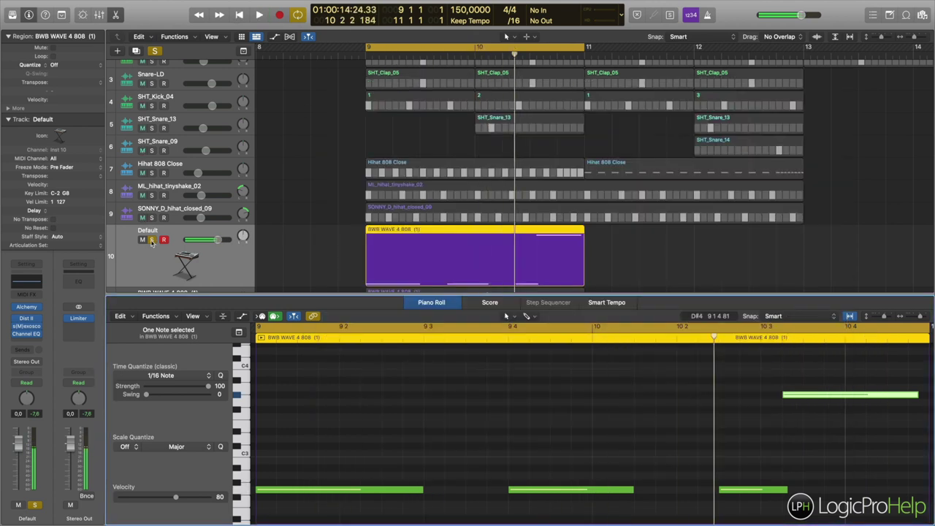
- Unsolo the Default track and audition the 808 with the full beat
left_click(152, 240)
key("space")
key("space")
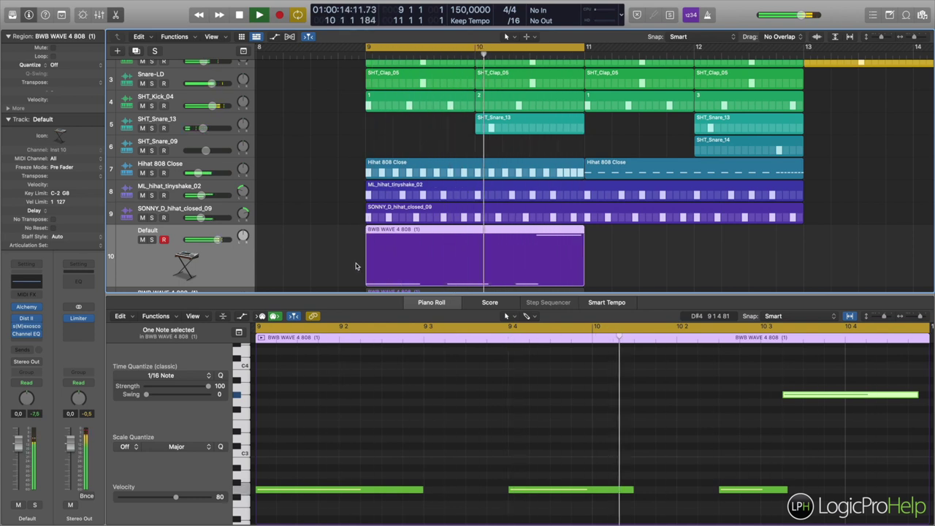
key("space")
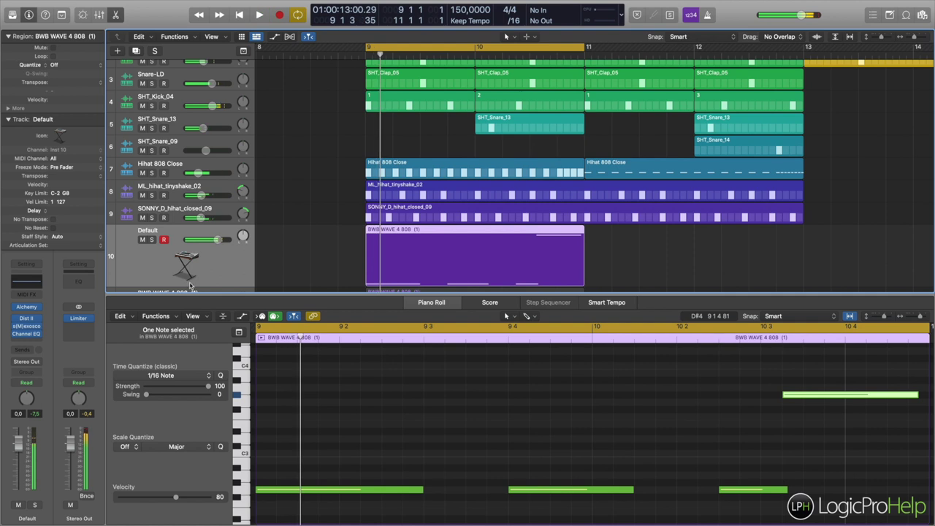
- Insert a Compressor on the Default track with SHT_Kick_04 (Inst 2) as its side-chain source
left_click(32, 345)
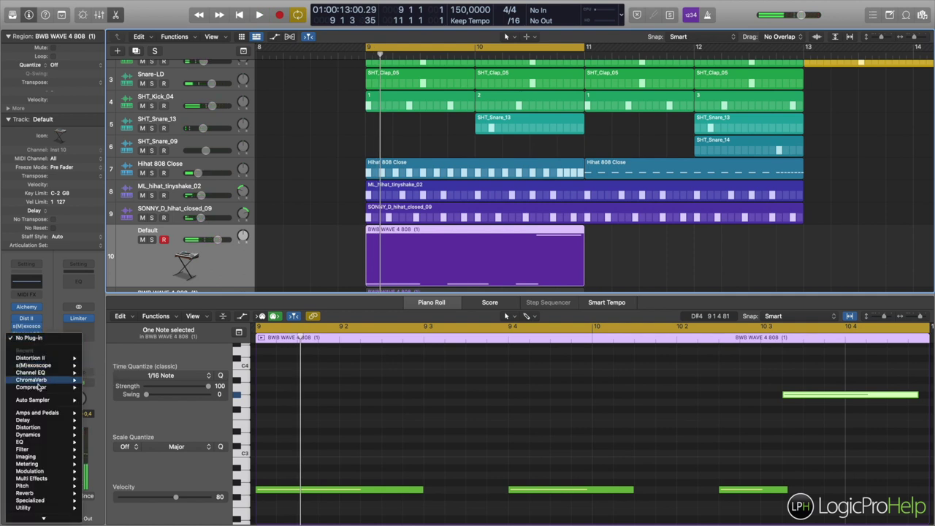
mouse_move(54, 435)
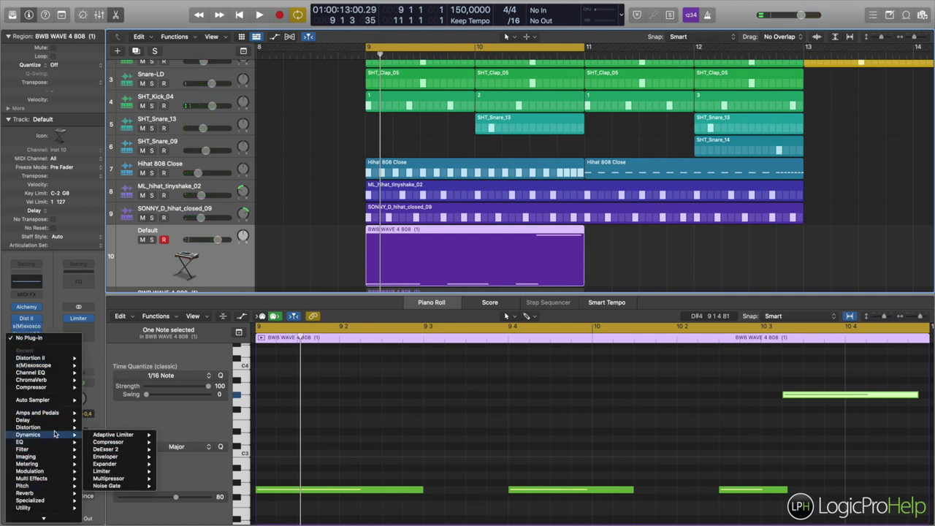
mouse_move(108, 442)
left_click(180, 445)
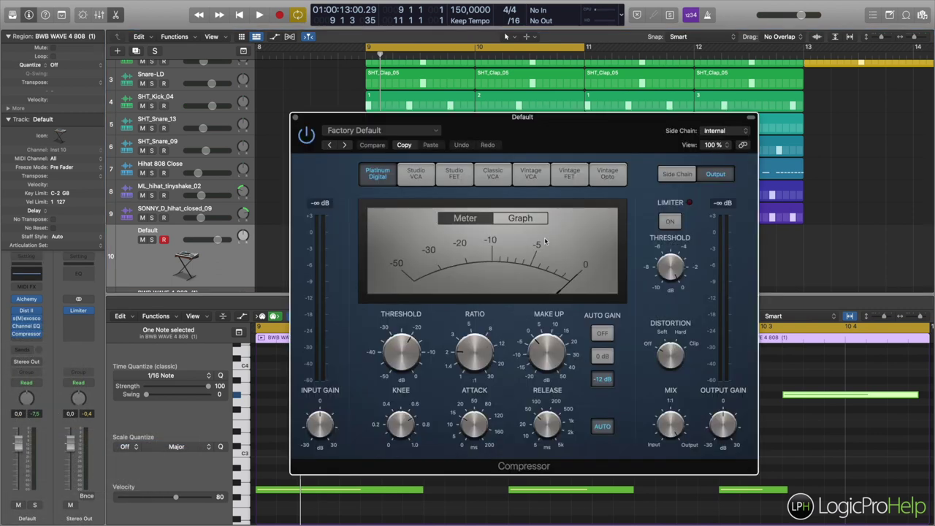
left_click(719, 136)
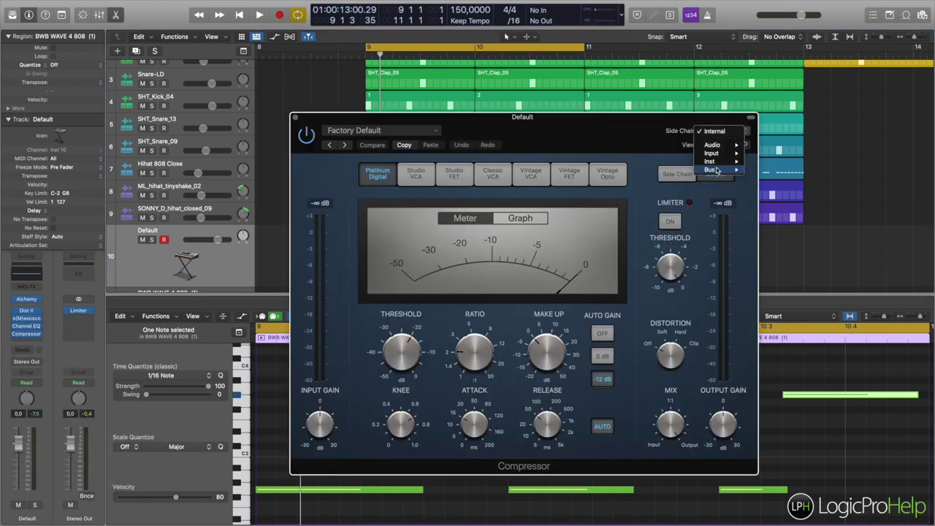
mouse_move(718, 160)
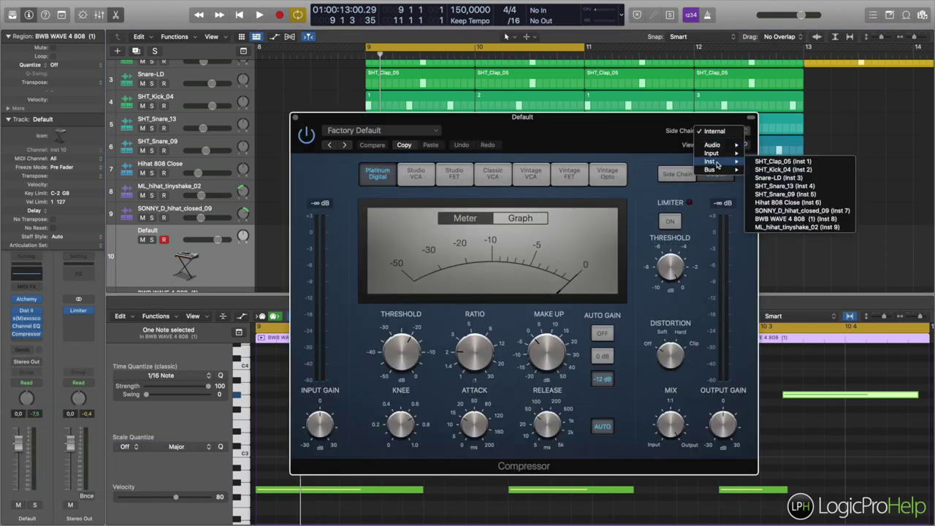
left_click(795, 174)
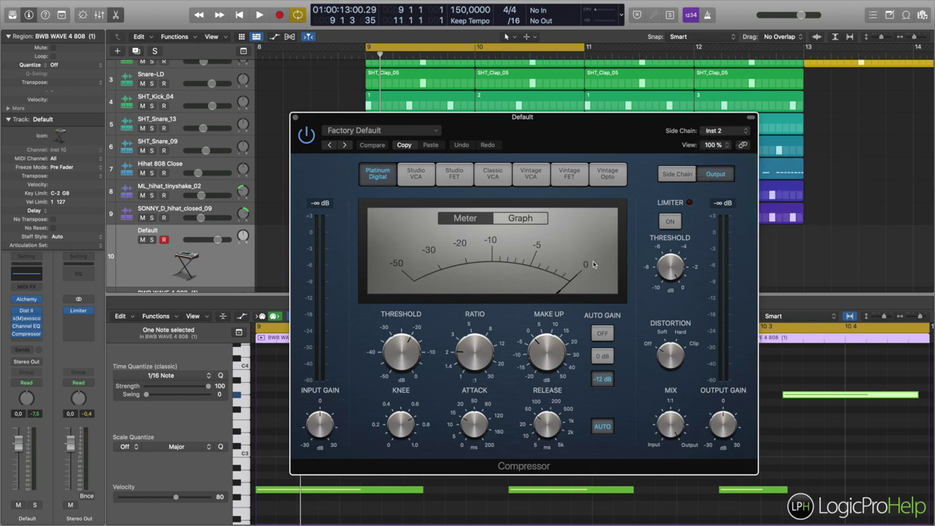
- Turn off the Compressor's auto gain, raise its ratio, and set the threshold to -20.0 dB while auditioning the beat
left_click(603, 334)
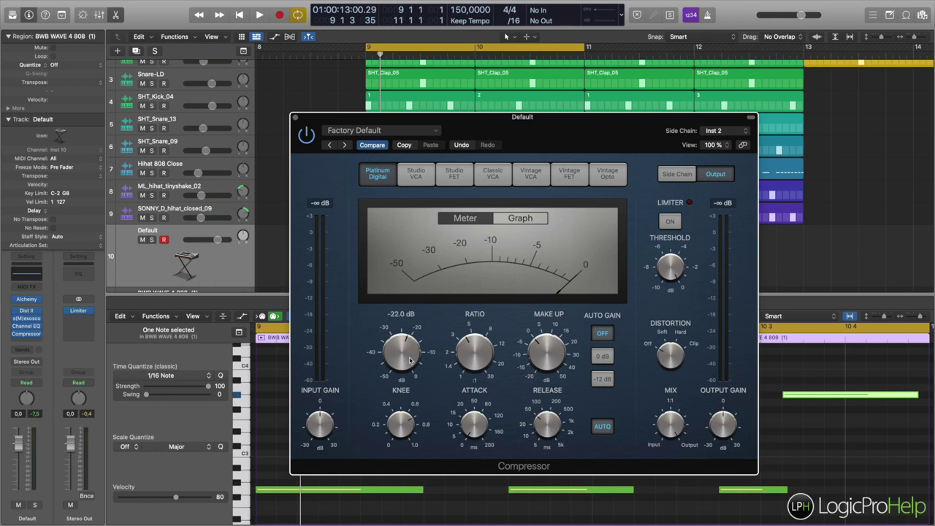
key("space")
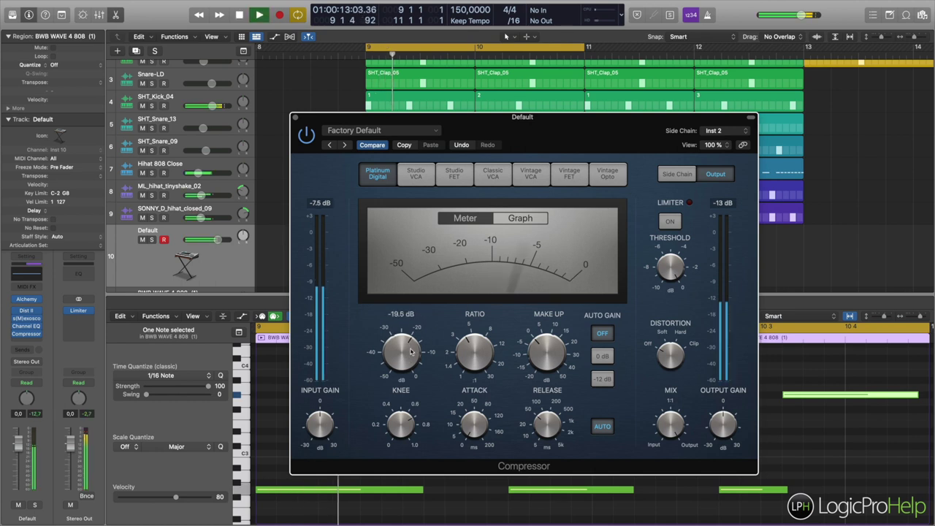
left_click_drag(411, 351, 411, 353)
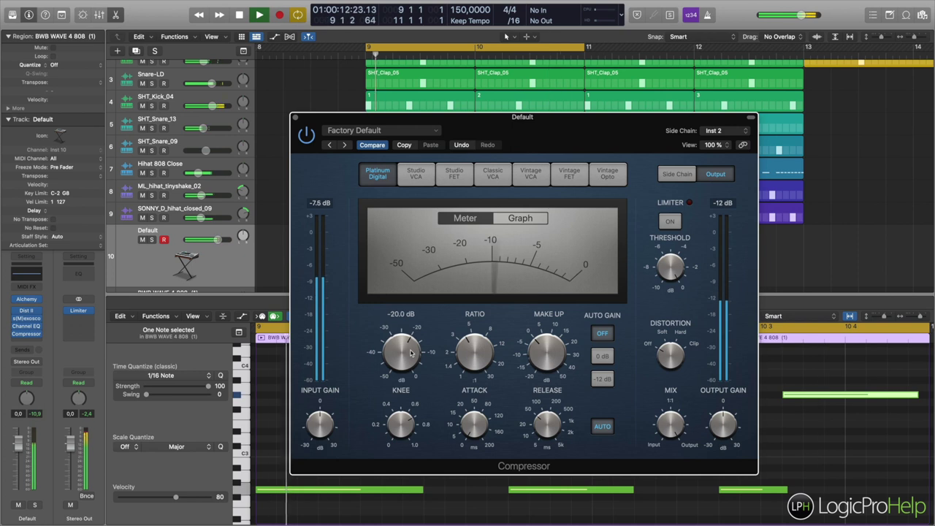
left_click(295, 117)
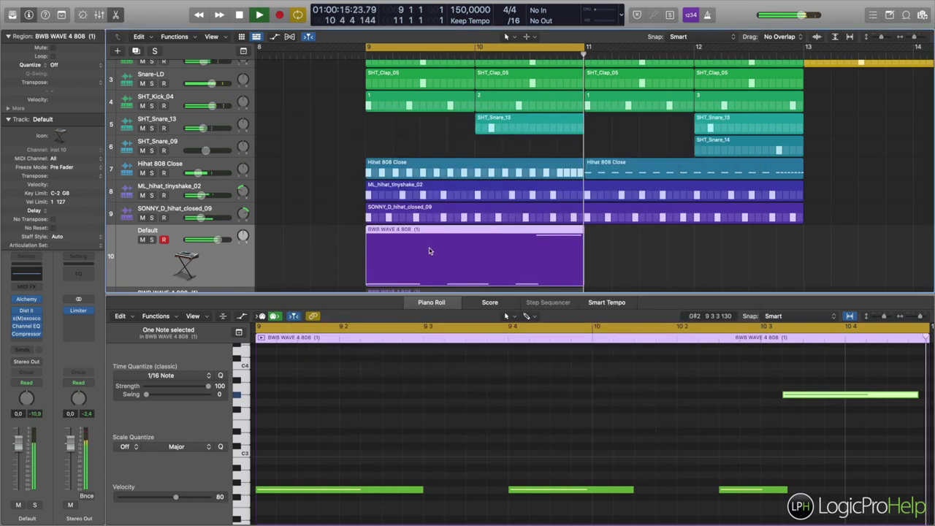
key("space")
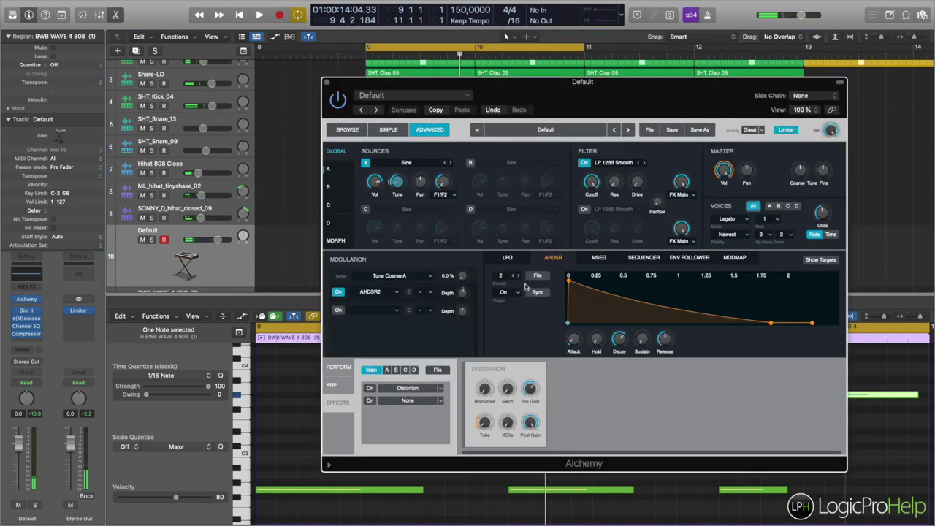
- Reopen Alchemy, set source A's coarse tune modulation depth from AHDSR2 to 24.0 st, and start playback
left_click(397, 184)
mouse_move(463, 295)
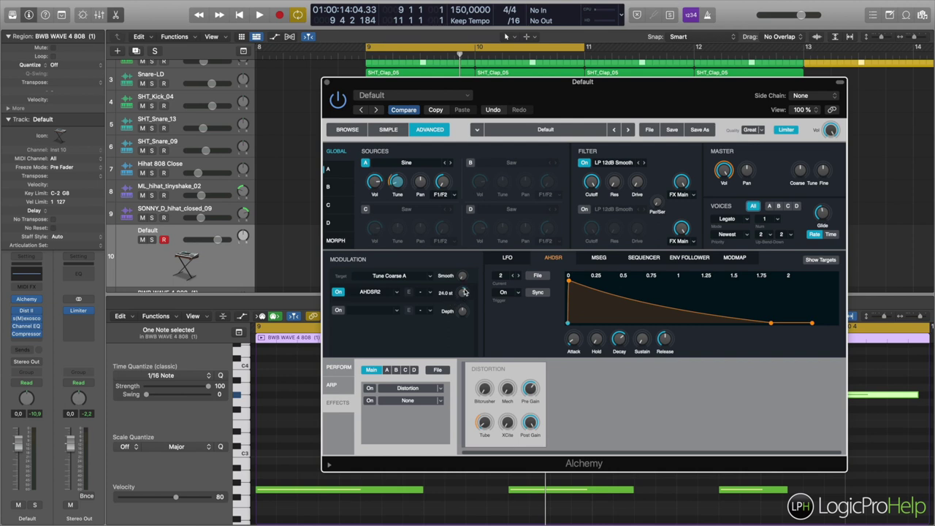
key("space")
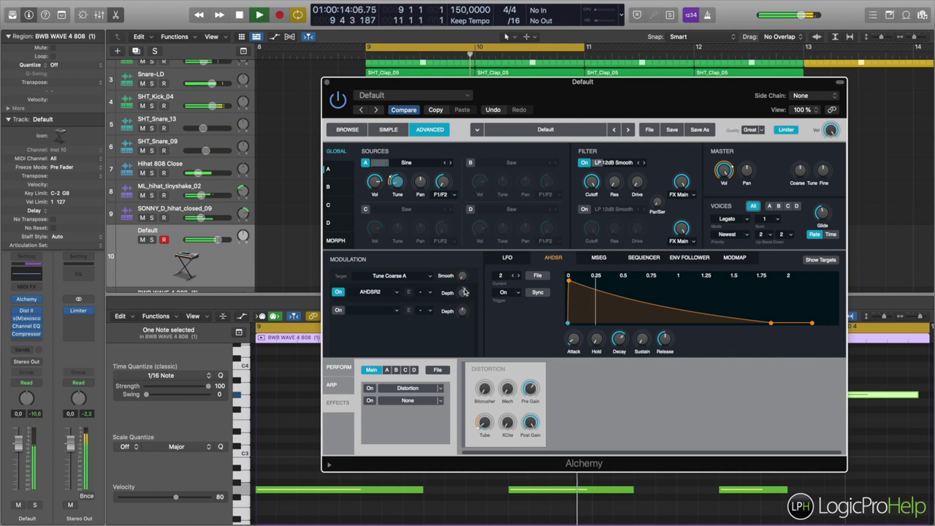
- Check the LFO settings, return to AHDSR 2 and shorten its decay to about 1.2 s during playback
left_click(508, 260)
left_click(504, 292)
left_click(502, 278)
left_click(551, 259)
left_click(501, 278)
left_click(503, 296)
left_click_drag(619, 339, 622, 344)
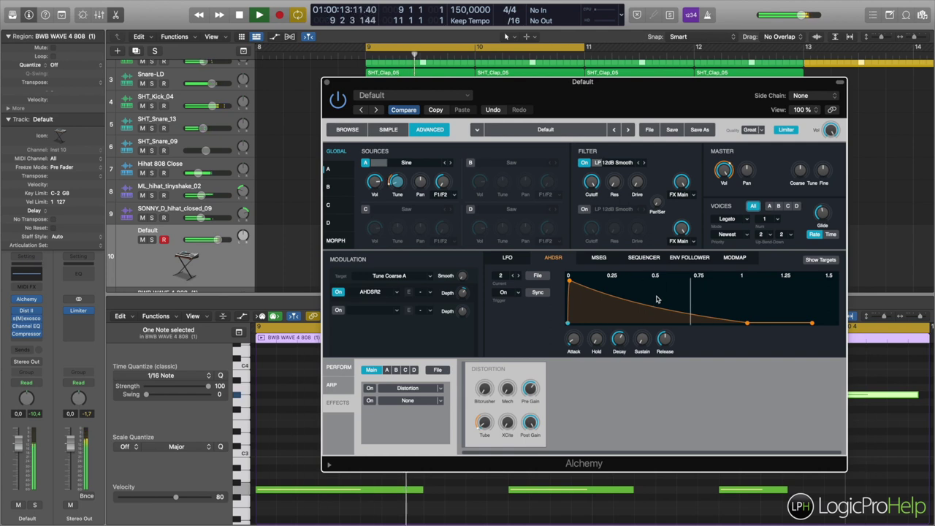
left_click_drag(623, 342, 623, 340)
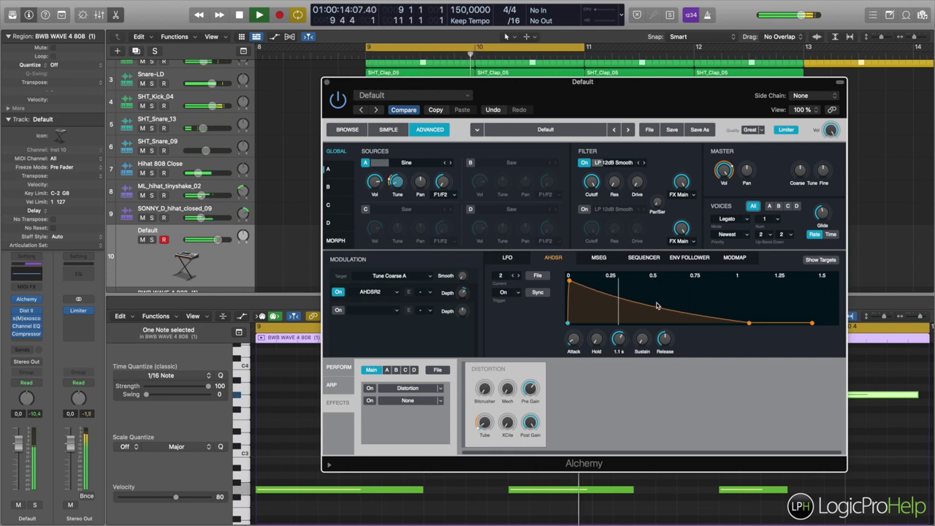
left_click_drag(620, 339, 620, 338)
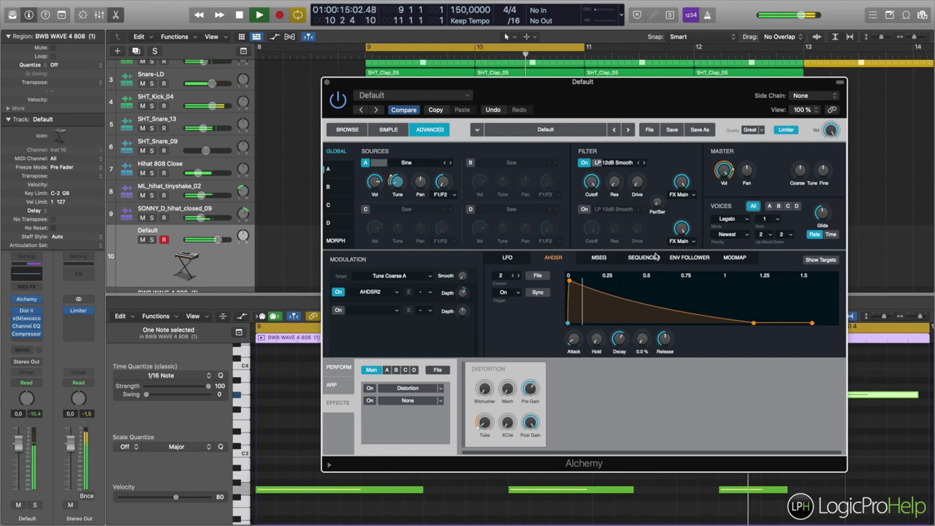
key("space")
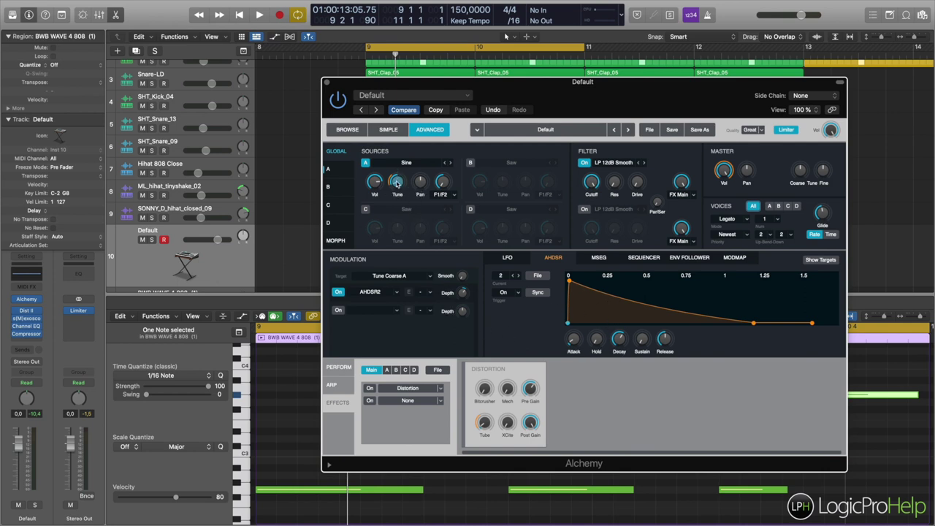
- Try a shorter AHDSR 2 decay of 0.77 s and audition it with the beat
mouse_move(32, 330)
mouse_move(619, 340)
scroll(619, 340, "down", 3)
key("space")
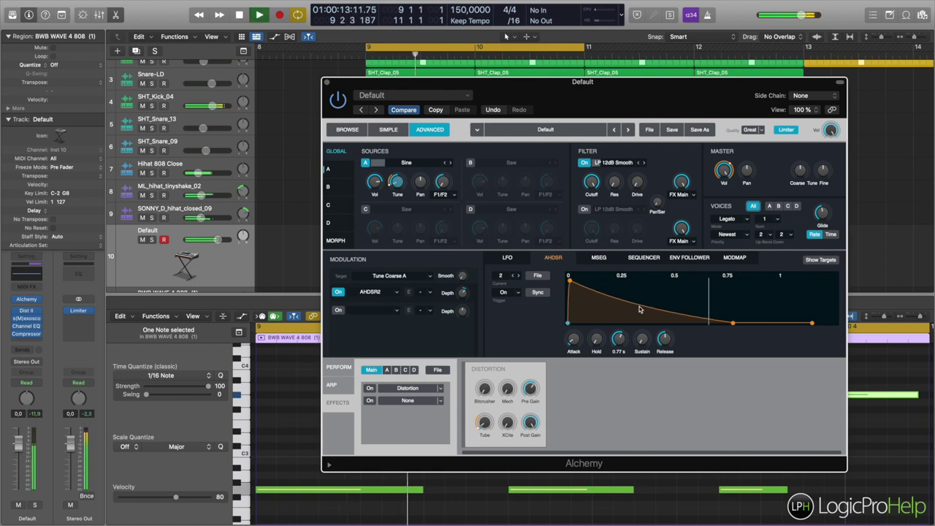
key("space")
- Set the AHDSR 2 decay to 1.2 s and close the Alchemy window
scroll(621, 339, "up", 4)
scroll(621, 340, "down", 1)
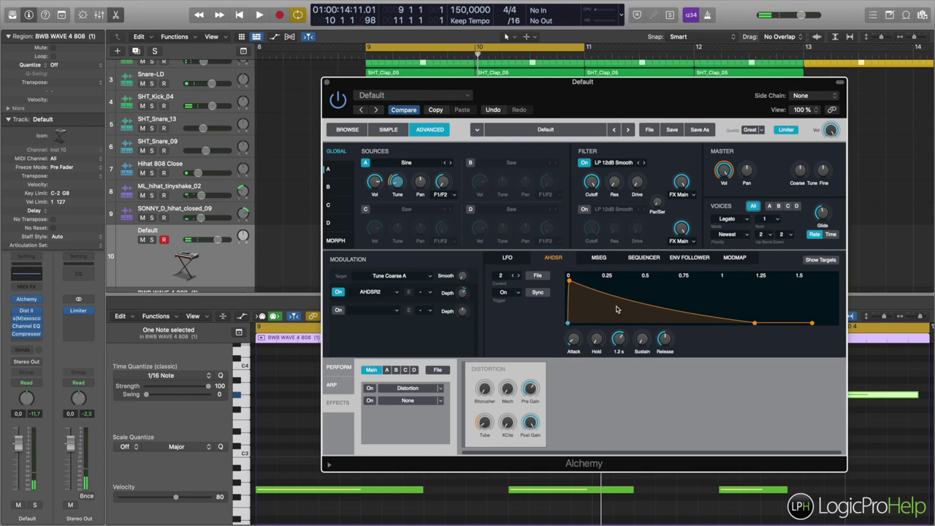
left_click(326, 82)
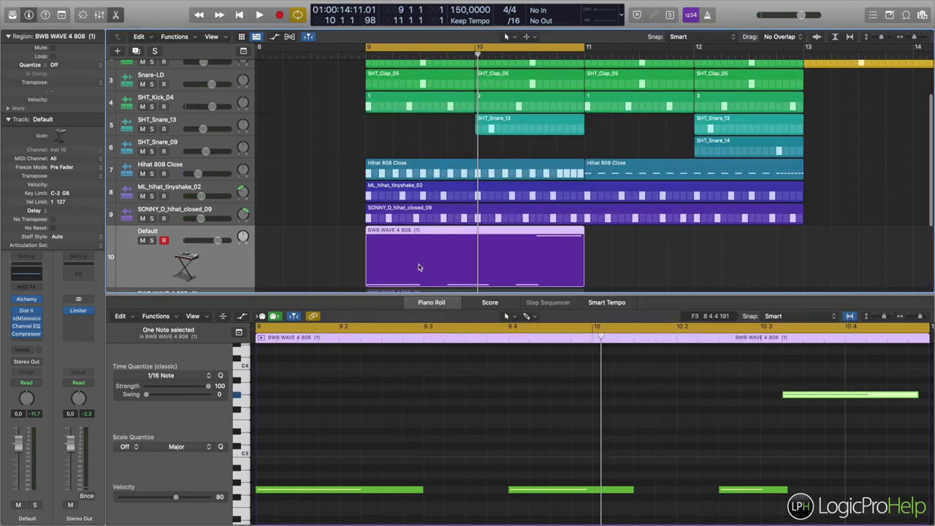
- Enlarge the tracks area, mute the Default track, and select and unmute the BWB WAVE 4 808 (1) track
left_click_drag(415, 294, 414, 339)
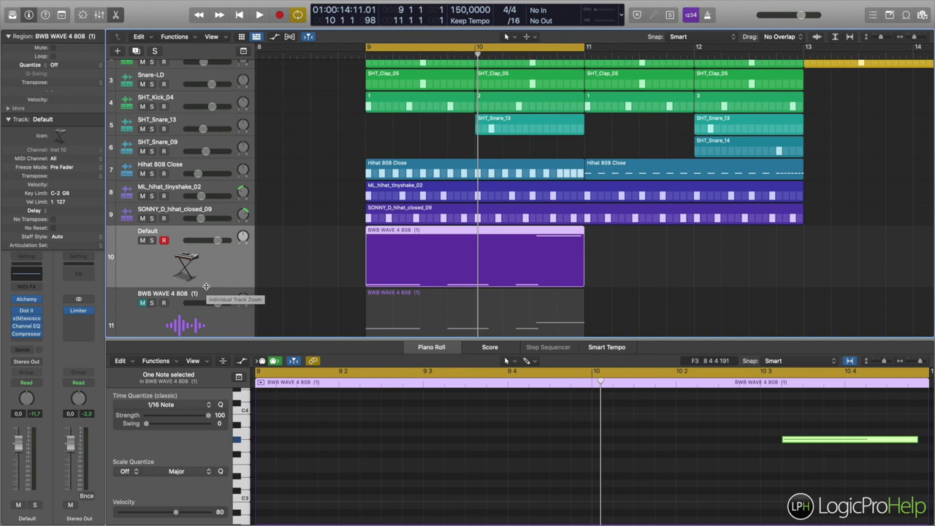
left_click(143, 241)
scroll(297, 285, "down", 2)
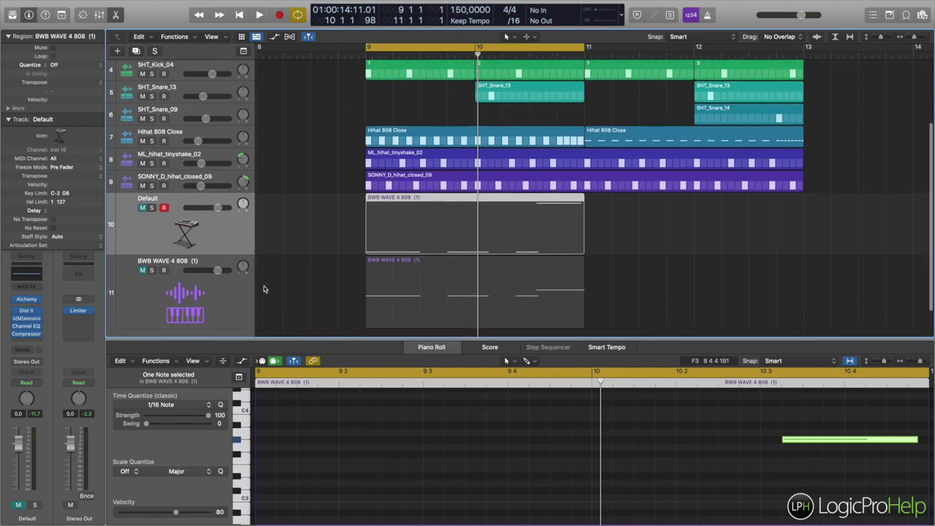
left_click(189, 258)
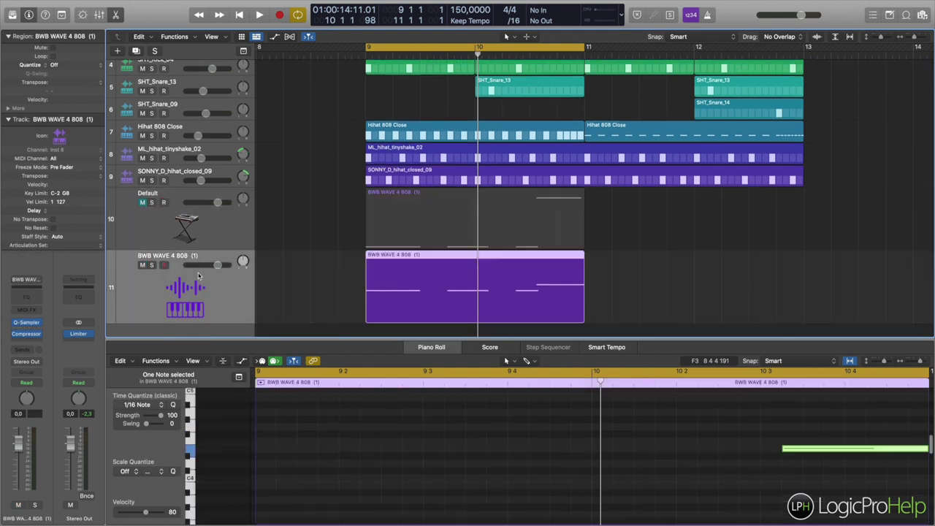
- Open the BWB WAVE 4 808 (1) track's Quick Sampler, solo and audition the track, and move the window aside
left_click(27, 322)
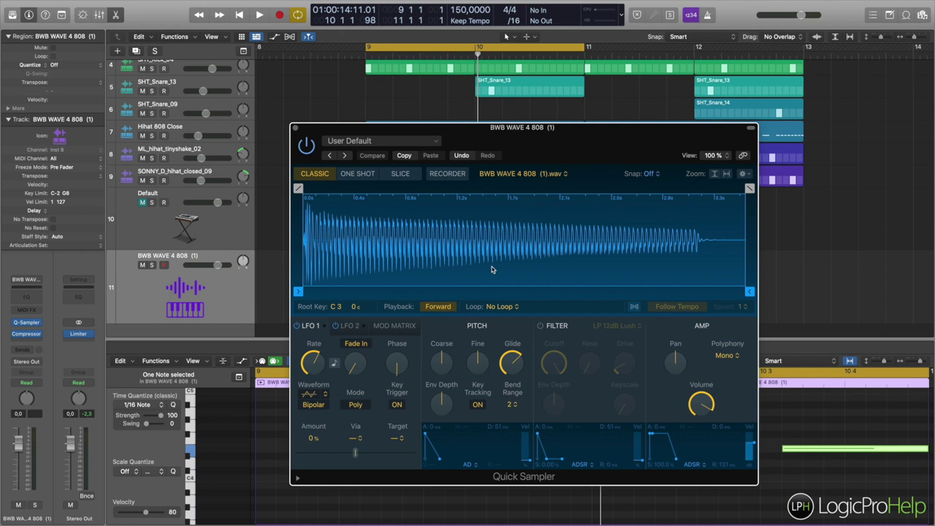
left_click(152, 265)
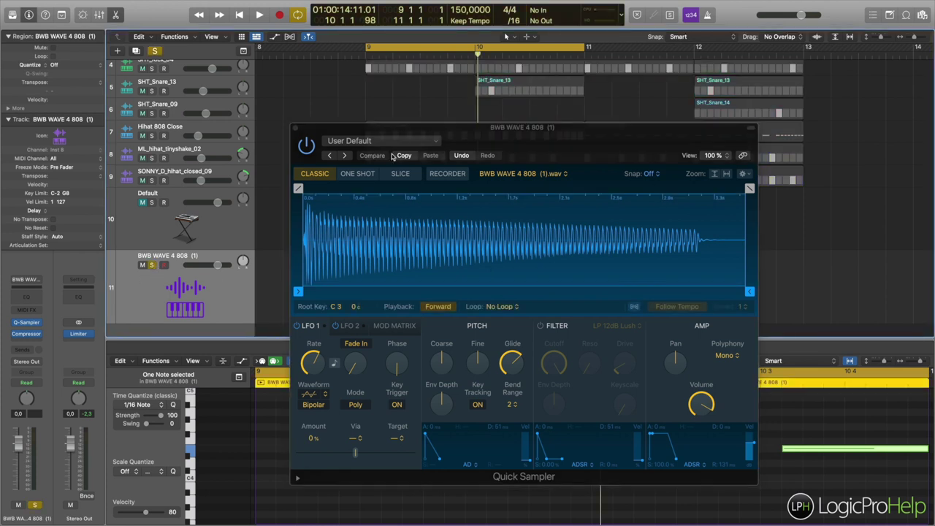
key("space")
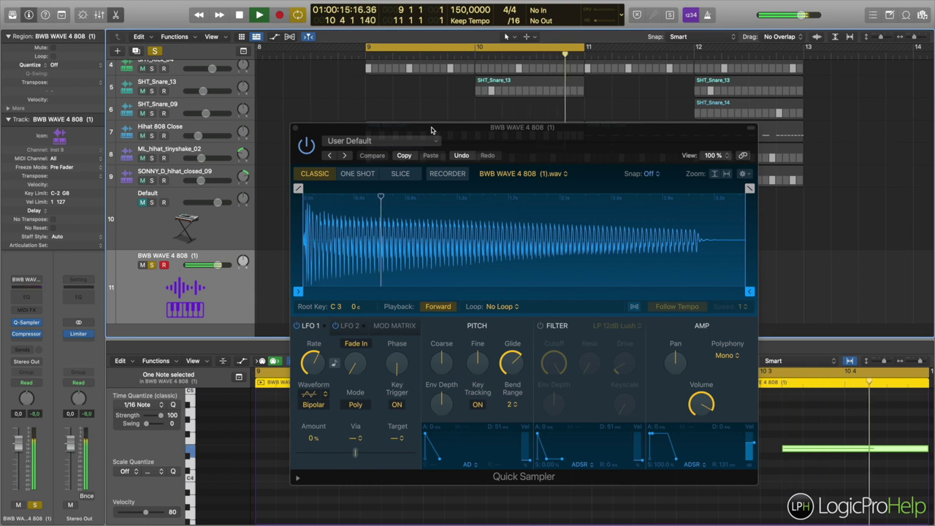
key("space")
left_click_drag(397, 130, 564, 94)
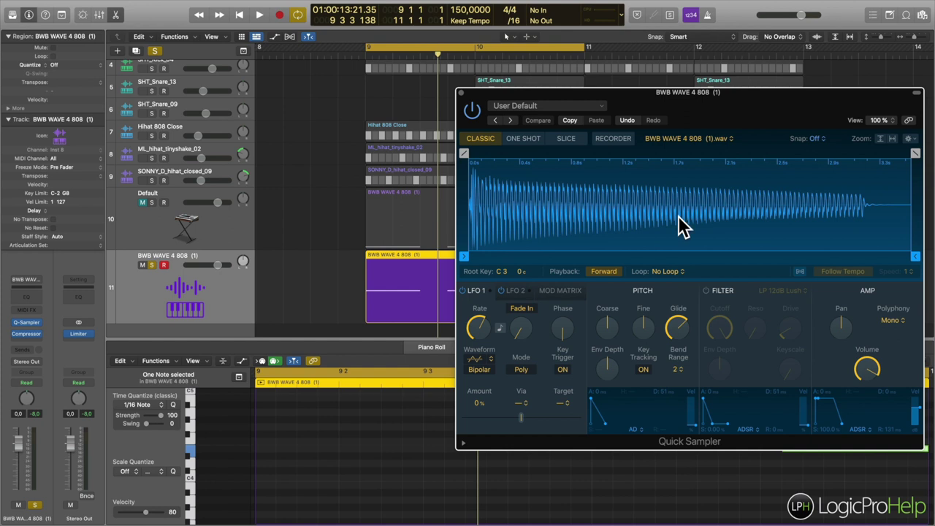
- Try the sample in One Shot mode during playback and return Quick Sampler to Classic mode
key("space")
left_click_drag(563, 97, 607, 95)
left_click(588, 135)
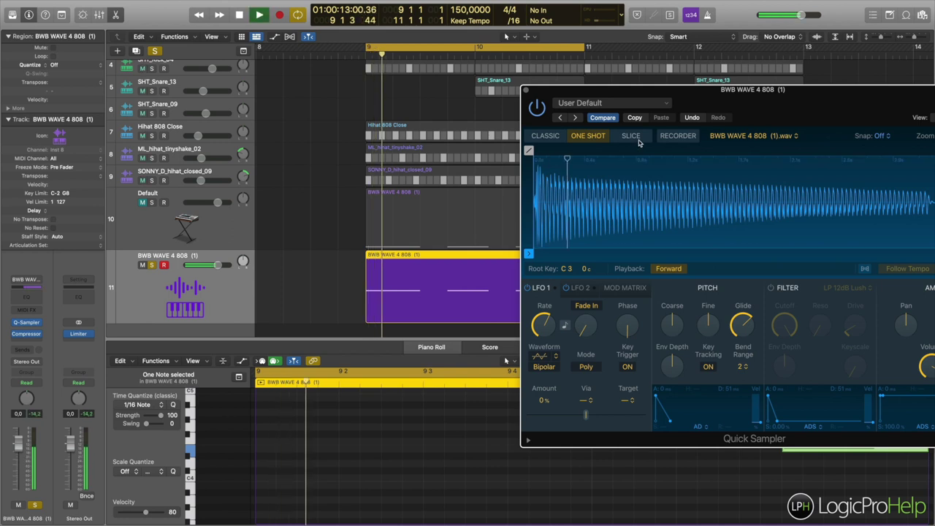
key("space")
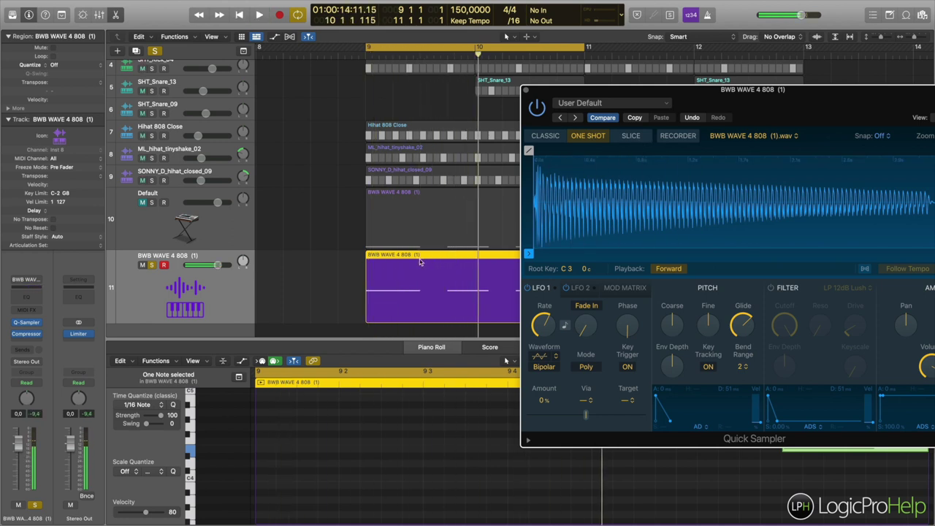
left_click(192, 468)
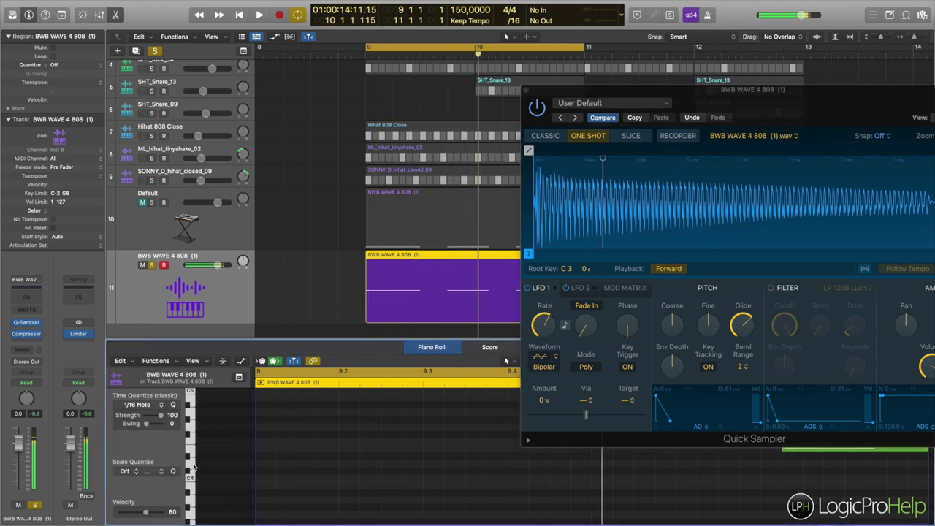
left_click_drag(741, 93, 650, 93)
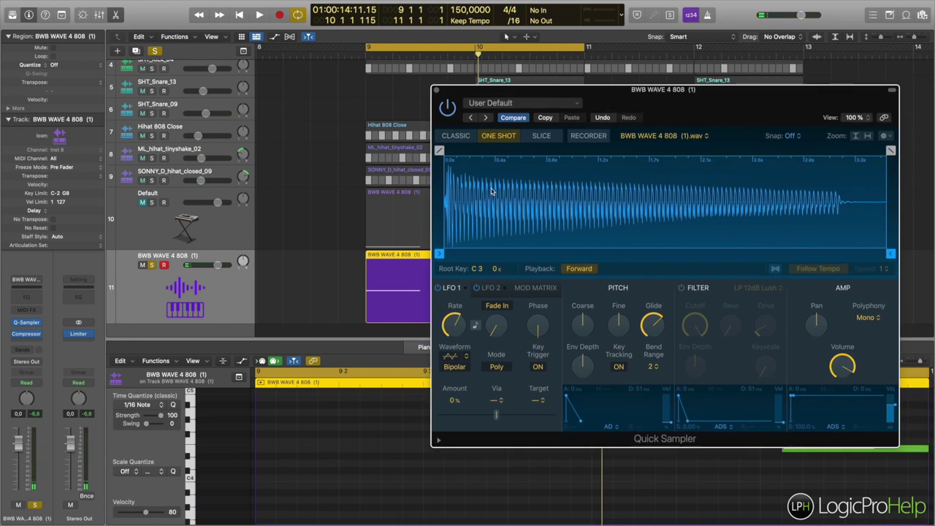
left_click(459, 137)
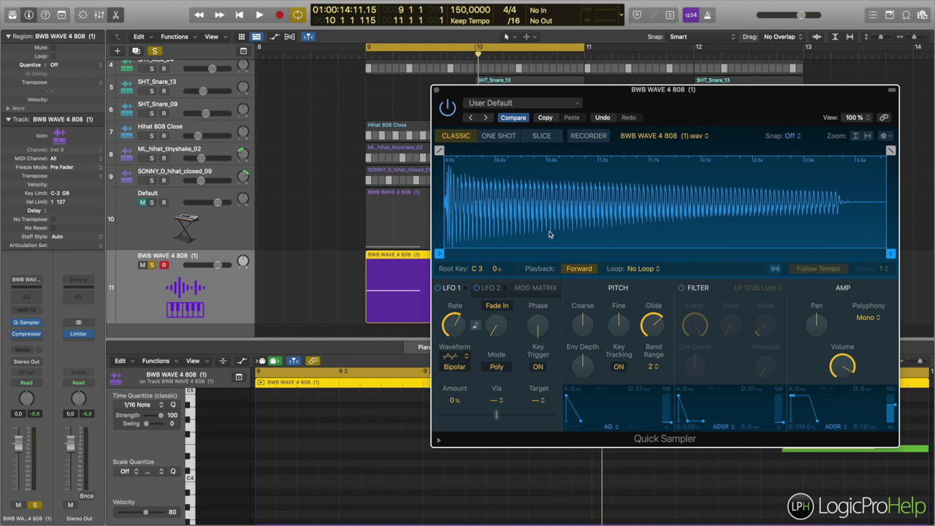
- Try the 808 with Glide at zero and Polyphony at 64, auditioning the bass line
left_click_drag(614, 95, 547, 93)
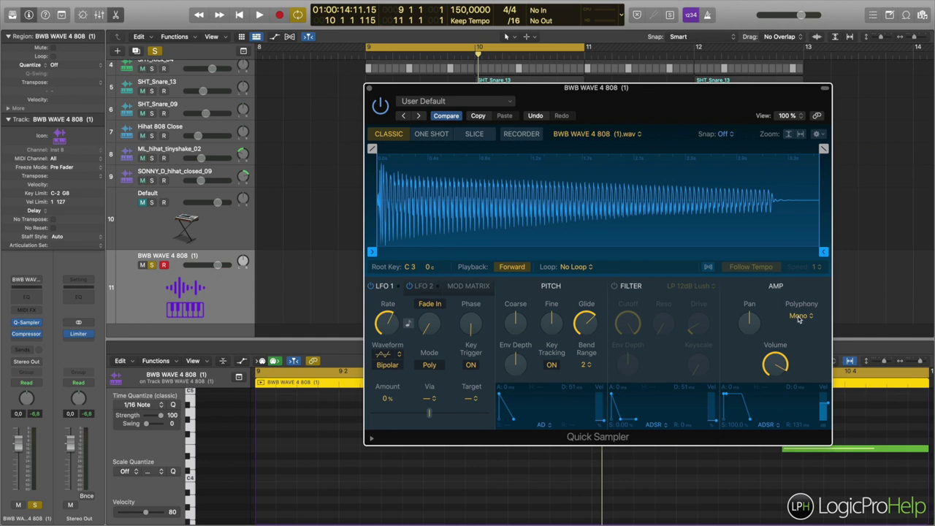
mouse_move(586, 325)
scroll(591, 328, "down", 2)
left_click(800, 316)
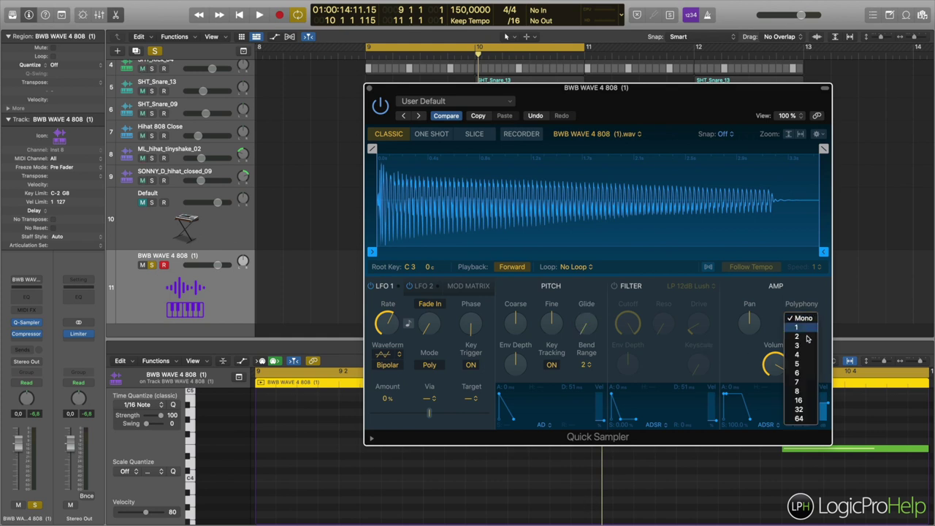
left_click(808, 417)
key("space")
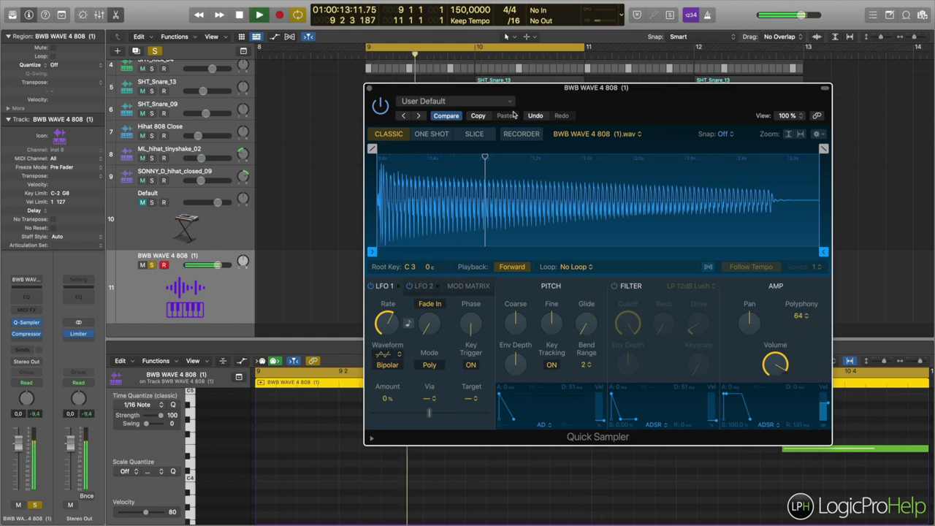
left_click_drag(543, 89, 410, 17)
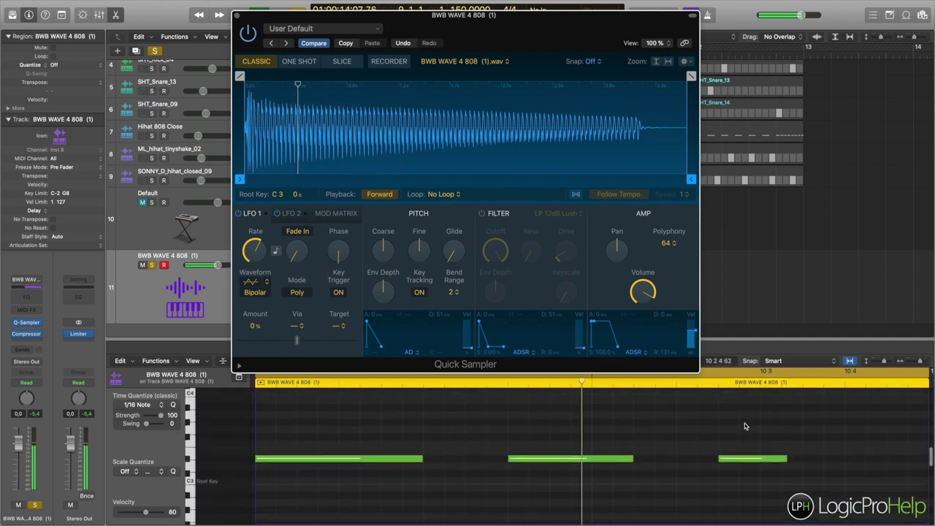
- Set Polyphony to Mono, raise the pitch Glide again, and close the Quick Sampler window
left_click(668, 244)
left_click(668, 146)
left_click_drag(461, 177, 463, 165)
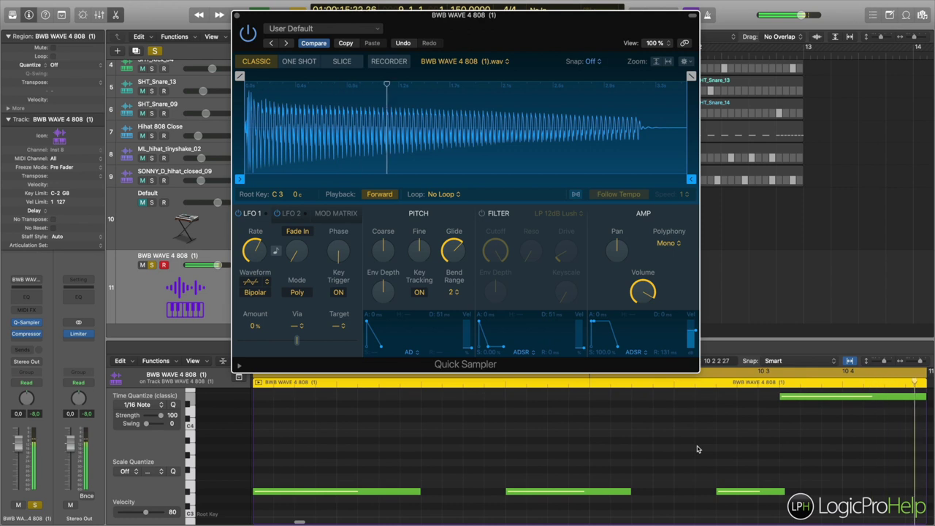
left_click(236, 16)
- Review the 808 track's Compressor side chain from Inst 2 and its Quick Sampler settings, closing both plug-in windows
left_click(30, 334)
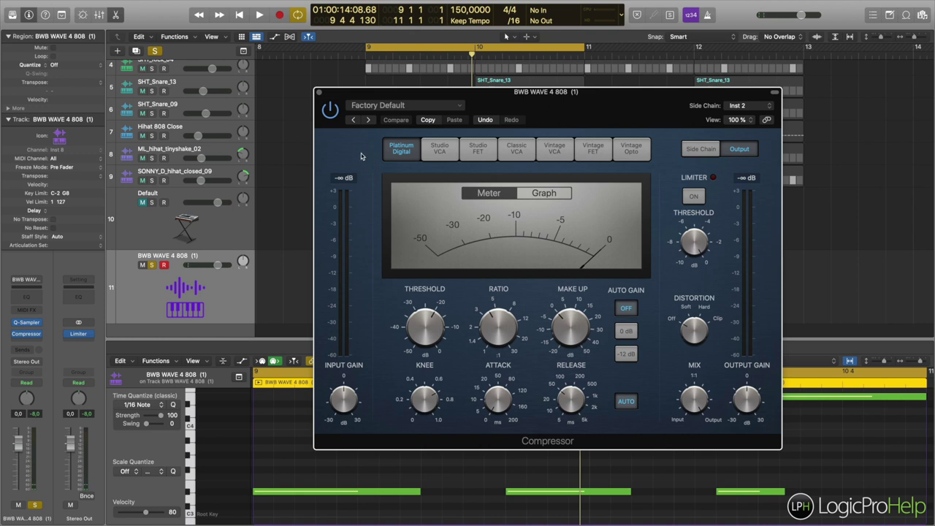
left_click(319, 94)
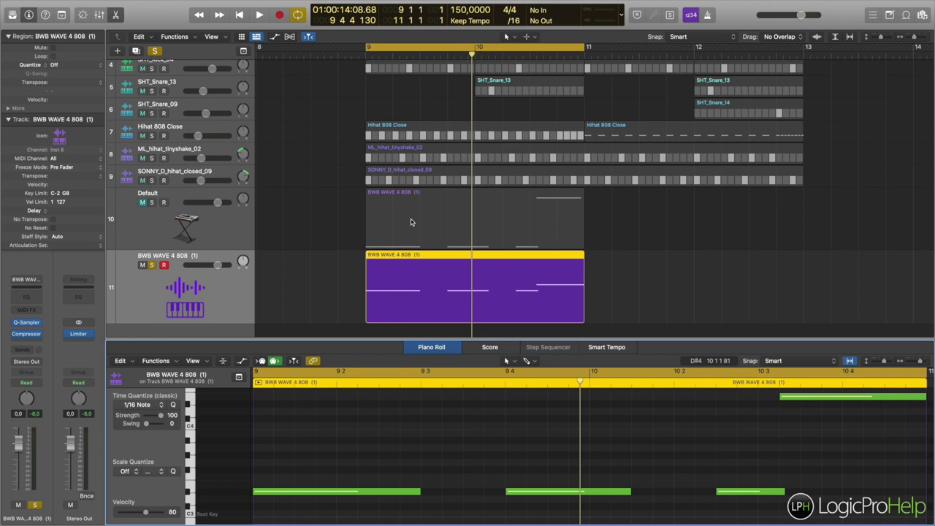
left_click(26, 322)
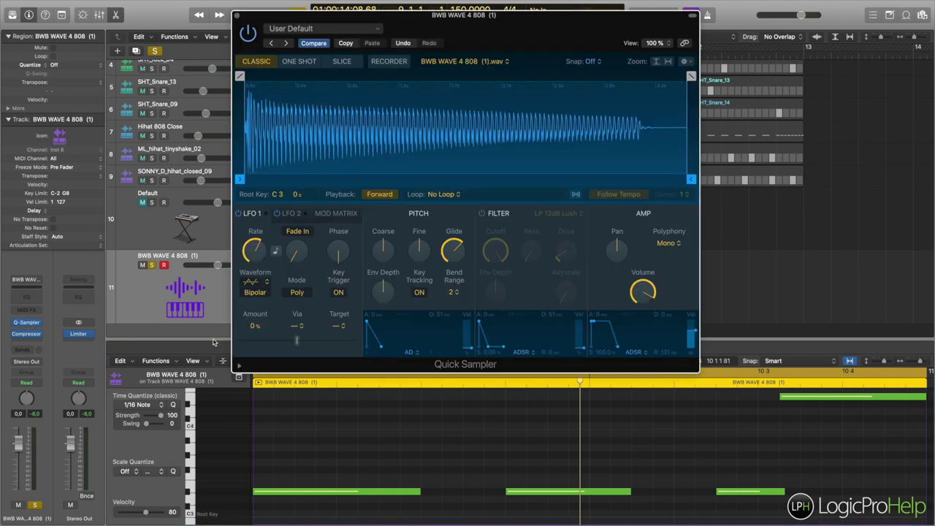
left_click_drag(406, 18, 575, 141)
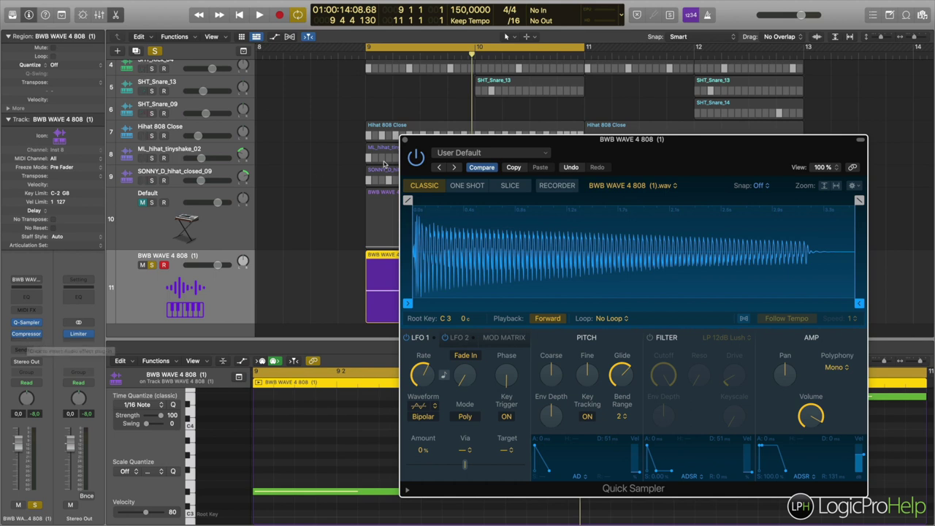
left_click(406, 140)
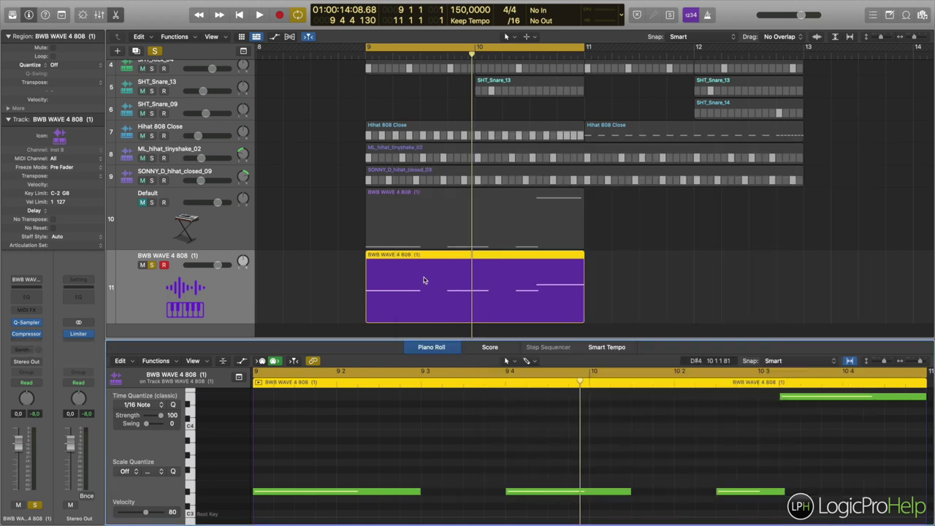
- Move the SHT_Kick_04 track directly above the BWB WAVE 4 808 (1) track and align the playhead with kick hits in bars 9 and 10
scroll(425, 280, "up", 2)
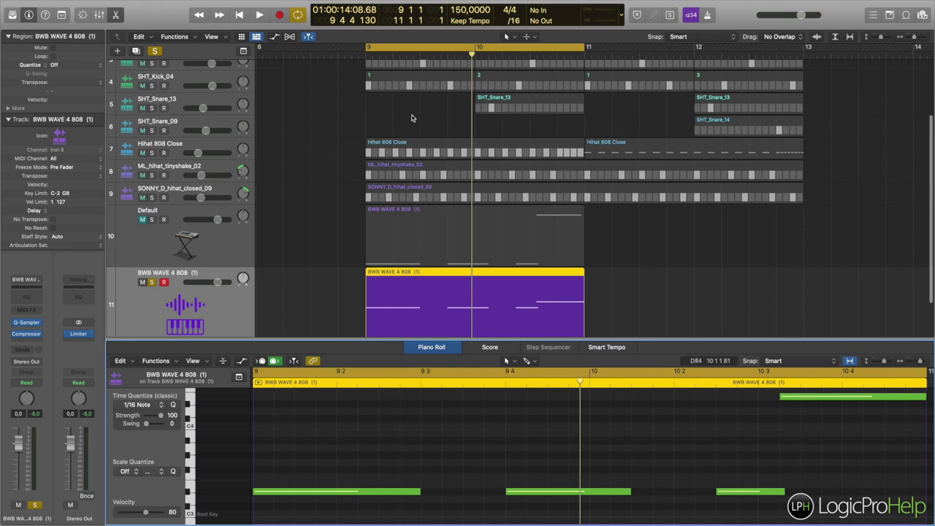
left_click_drag(181, 81, 212, 256)
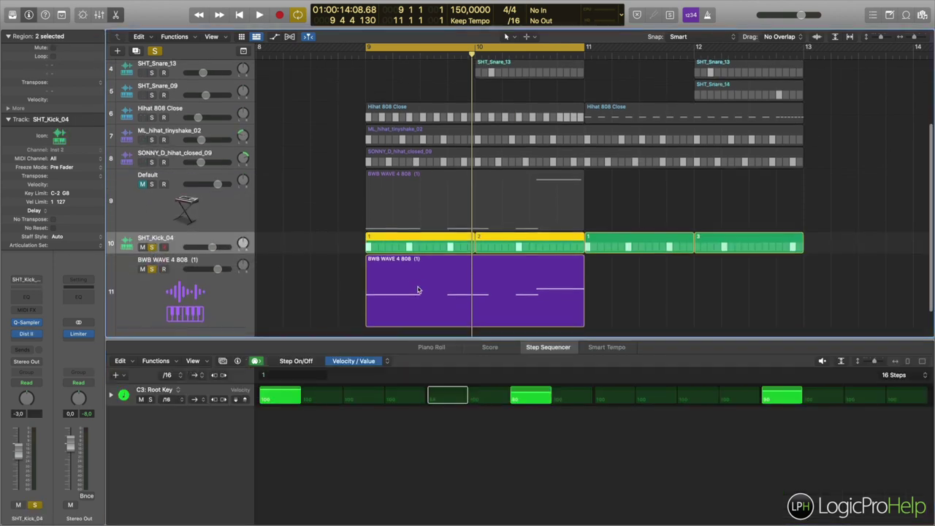
left_click(447, 54)
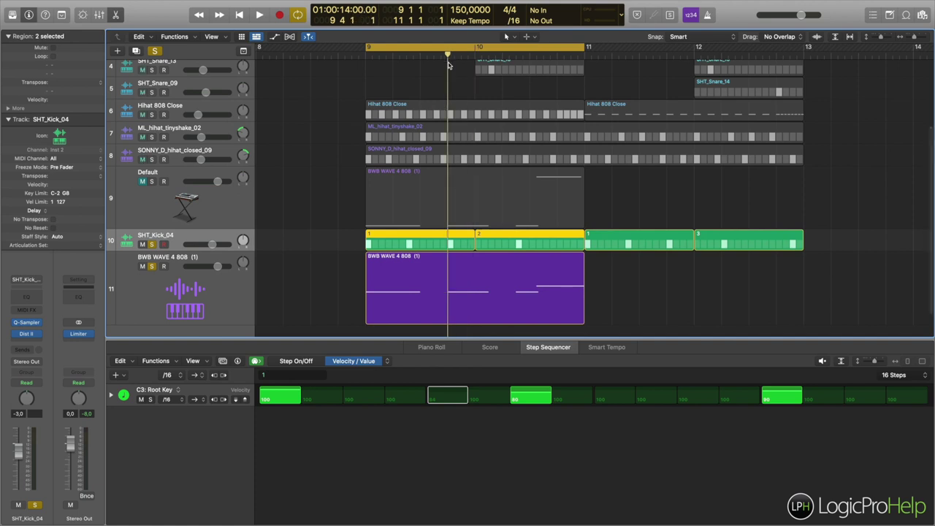
left_click(509, 54)
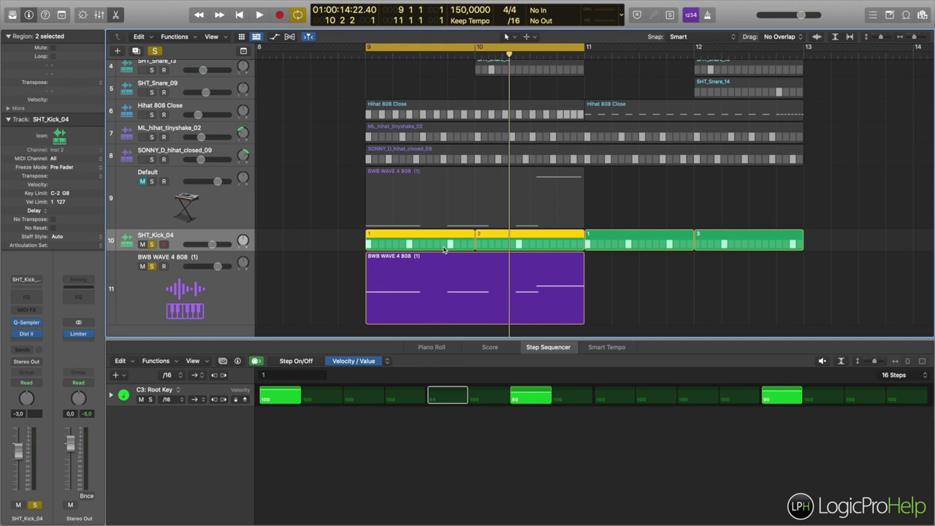
left_click(516, 54)
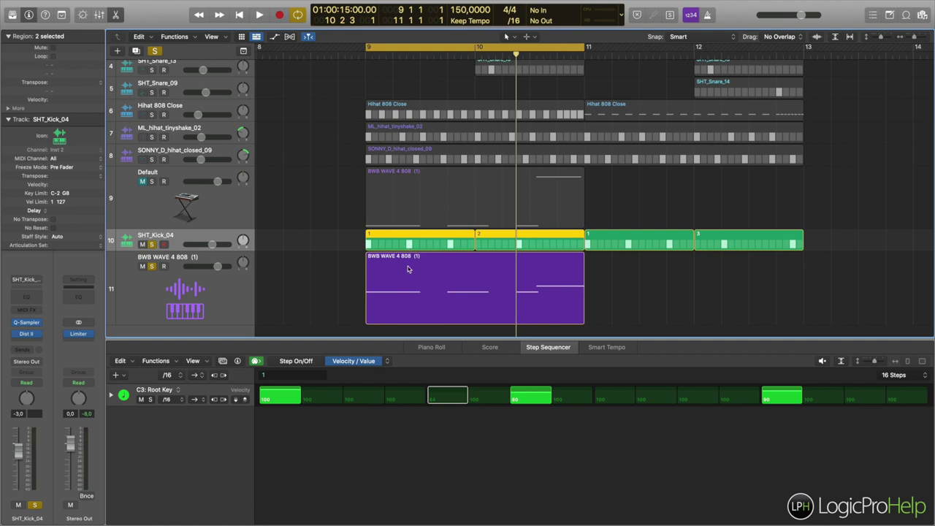
- Compare the timing of the 808 region's notes with the kick hits, including kick pattern 2 in bar 10
left_click(408, 287)
left_click(405, 56)
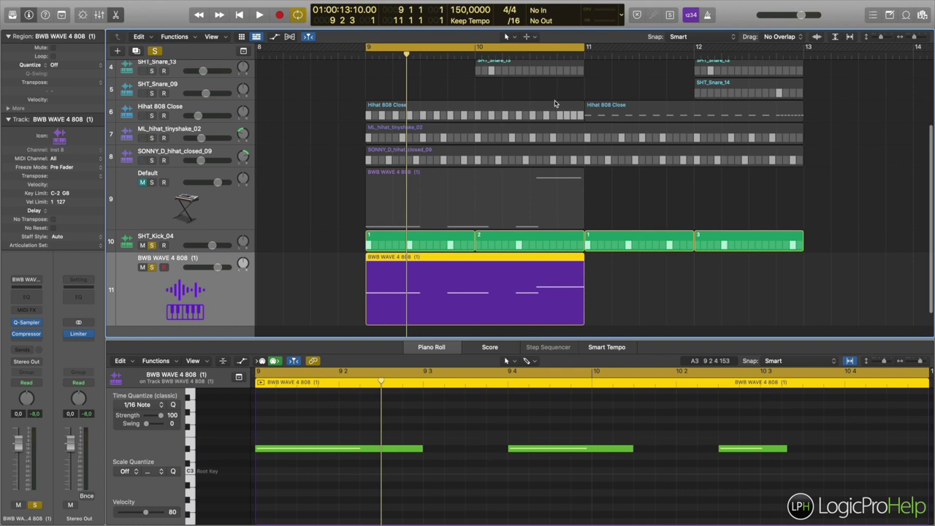
left_click(537, 57)
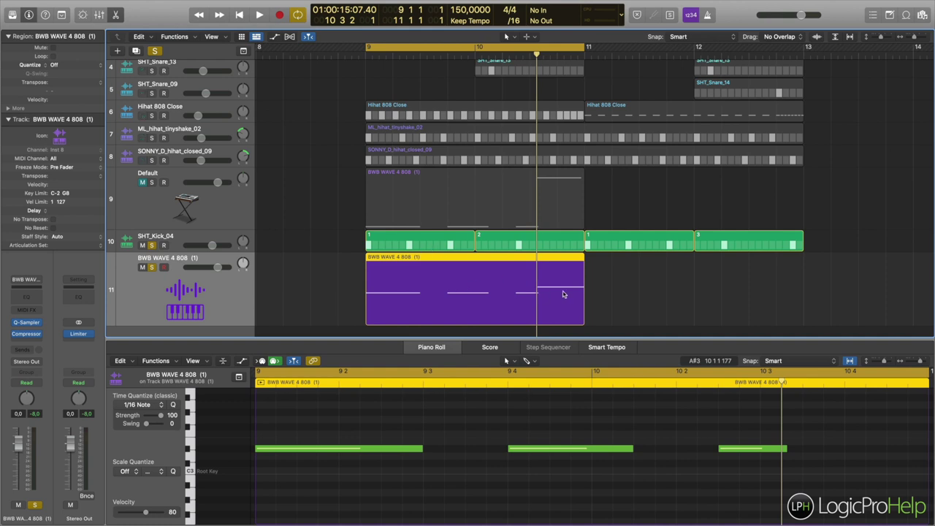
left_click(501, 239)
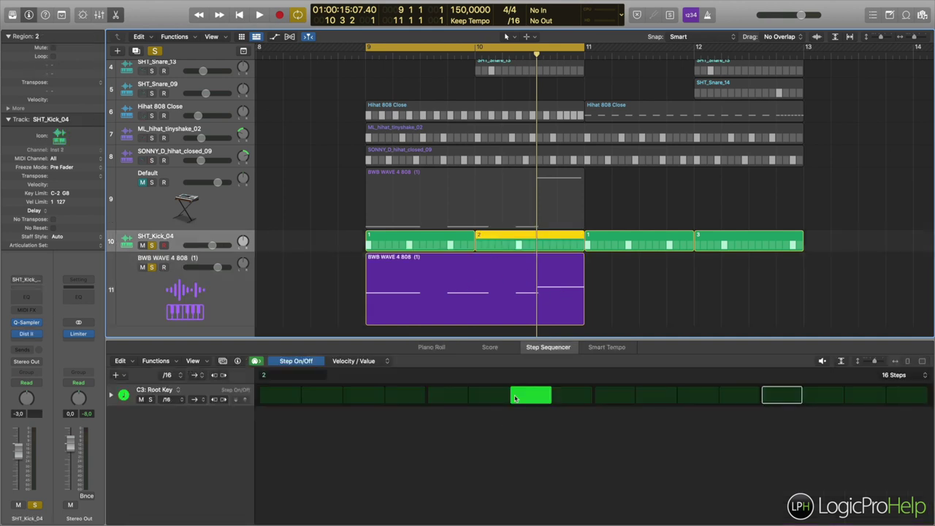
left_click(478, 263)
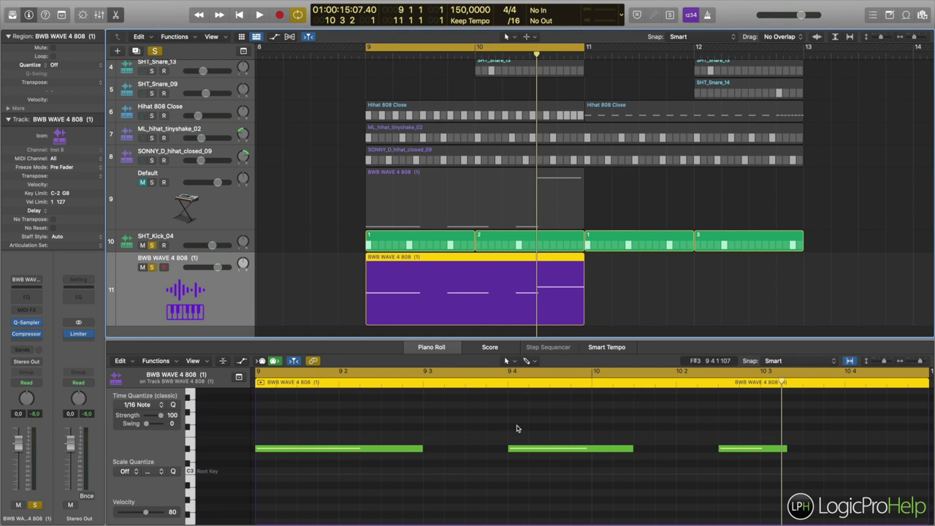
- Unsolo the BWB WAVE 4 808 (1) and SHT_Kick_04 tracks and play the full beat from bar 9
left_click(152, 268)
left_click(152, 245)
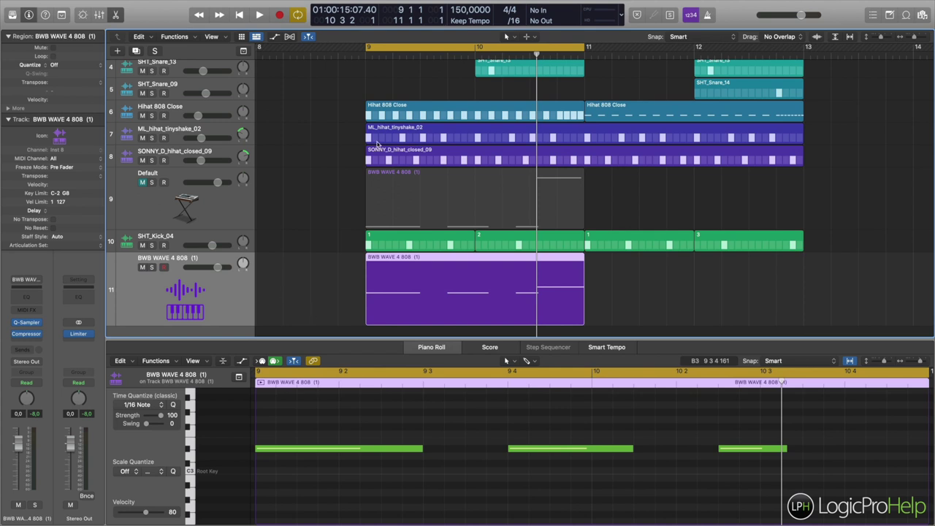
key("space")
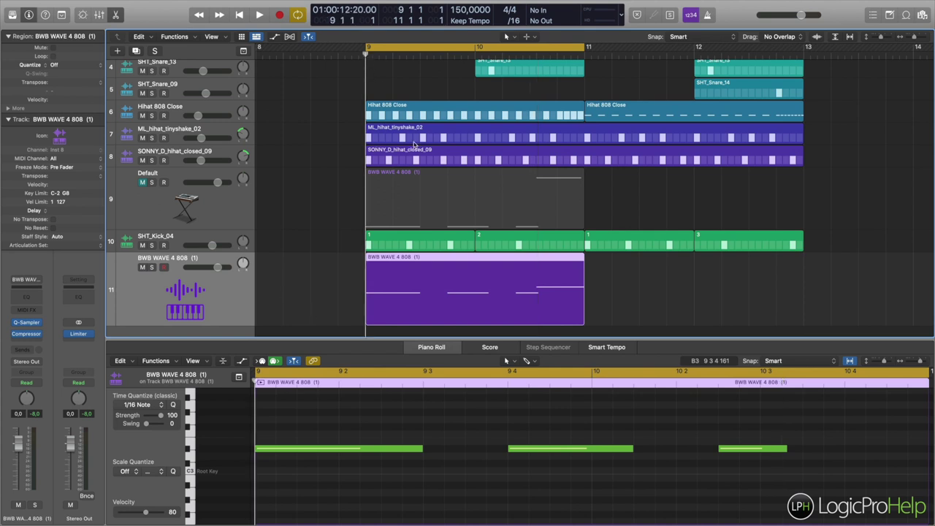